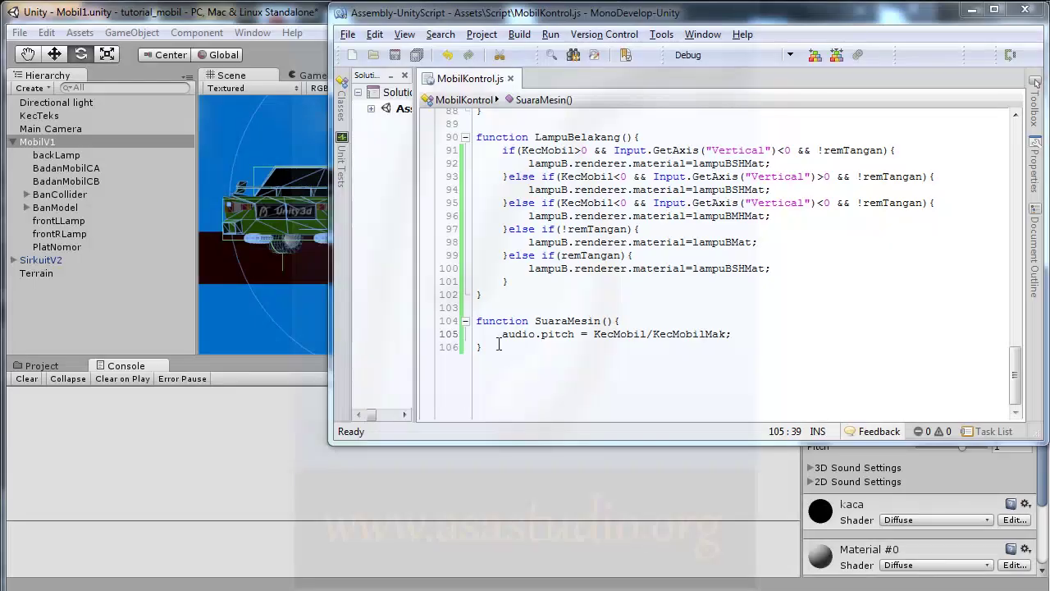
# Add 'var kecRasio:Array[];' as line 25 of MobilKontrol.js, after lampuBMHMat, and save
pyautogui.click(650, 204)
pyautogui.scroll(7, 656, 201)
pyautogui.scroll(8, 668, 194)
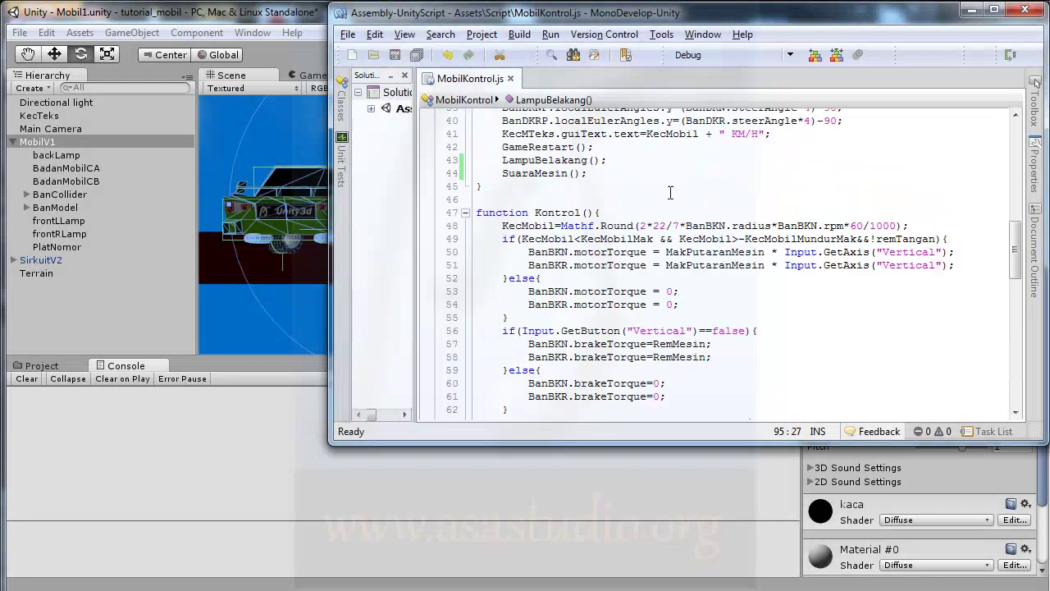
pyautogui.scroll(8, 674, 191)
pyautogui.scroll(6, 675, 191)
pyautogui.scroll(-3, 674, 191)
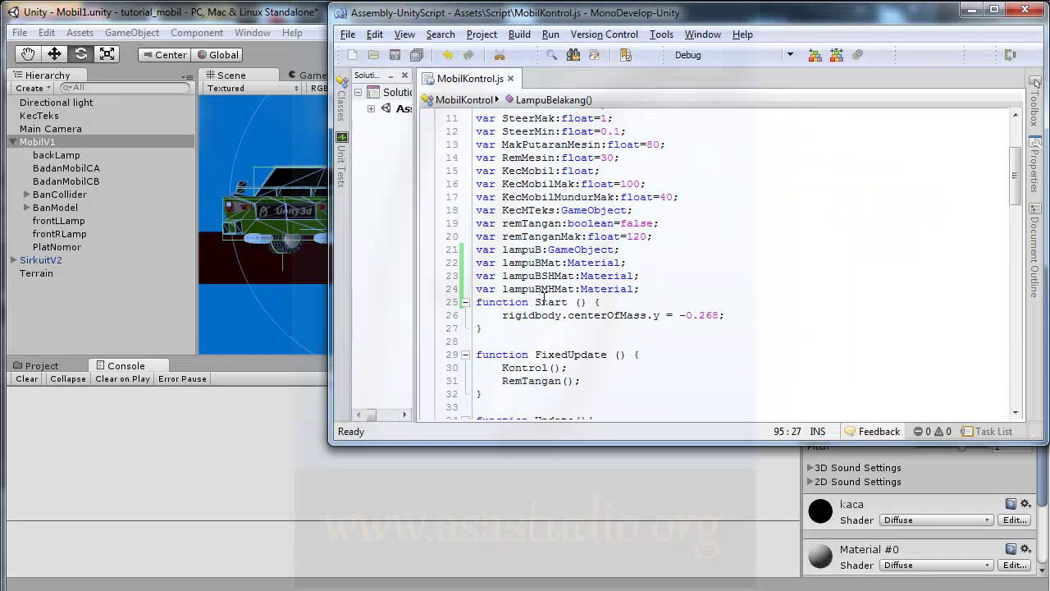
pyautogui.click(654, 289)
pyautogui.press('Return')
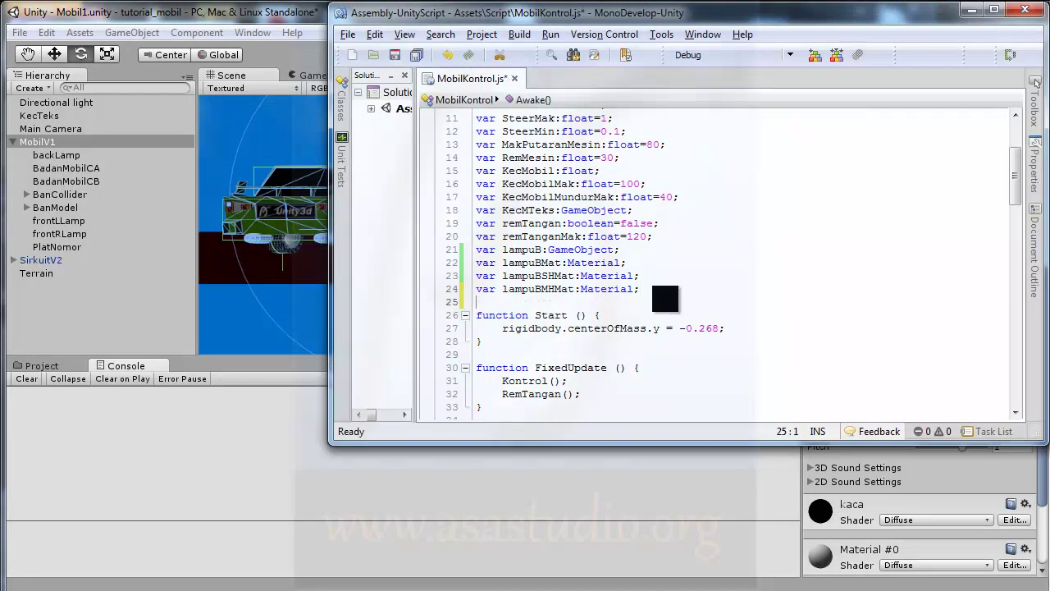
pyautogui.write('var')
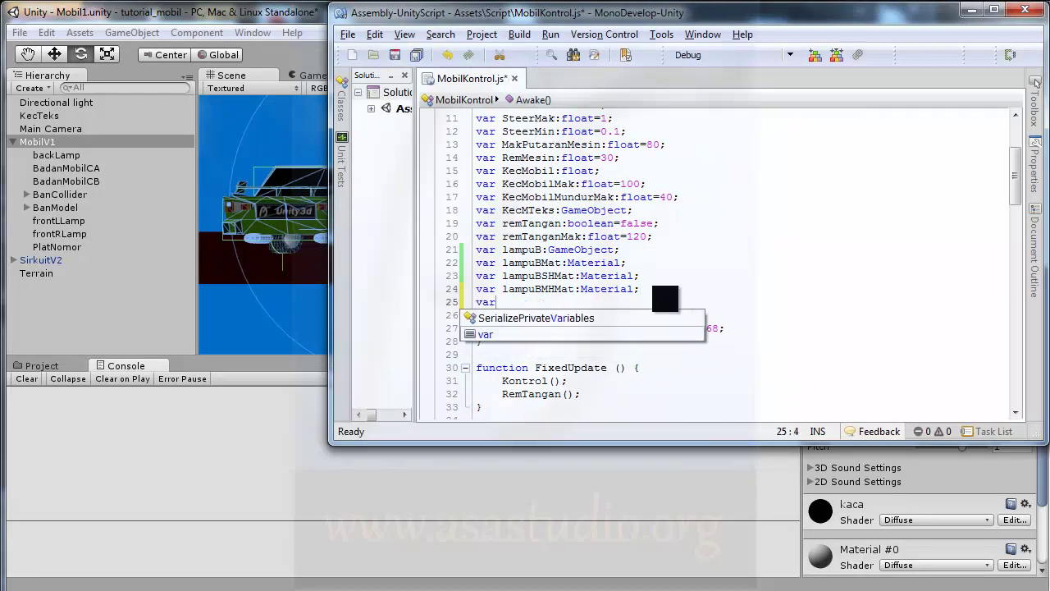
pyautogui.write(' kec')
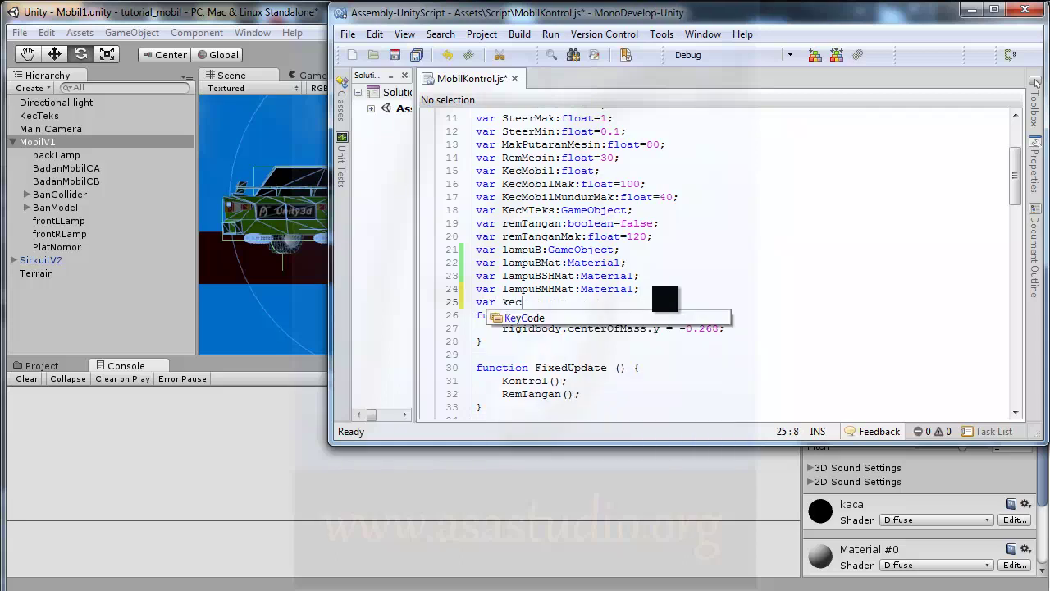
pyautogui.write('Rasio')
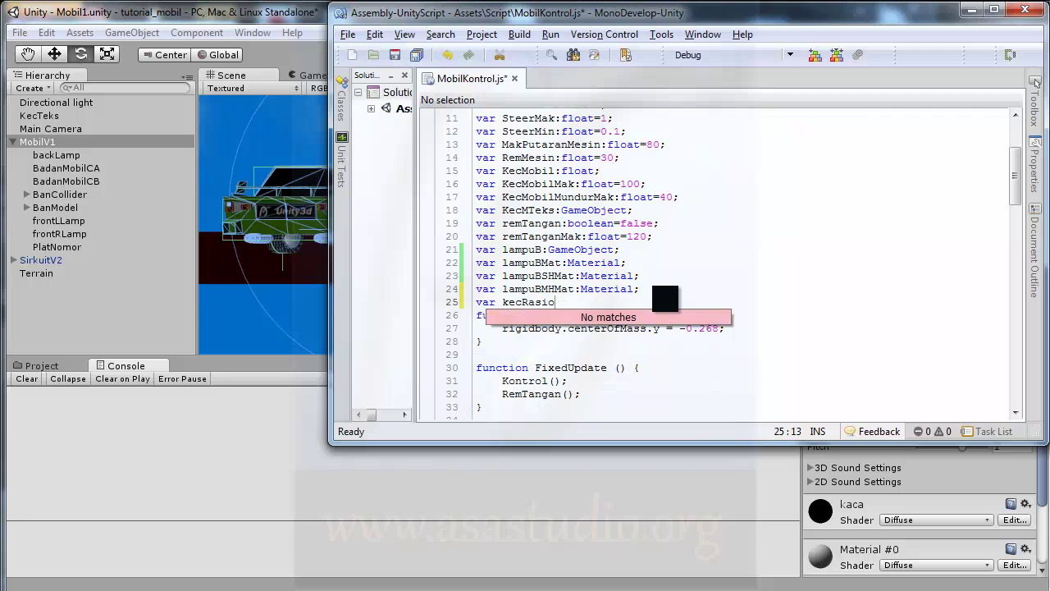
pyautogui.write(':Array')
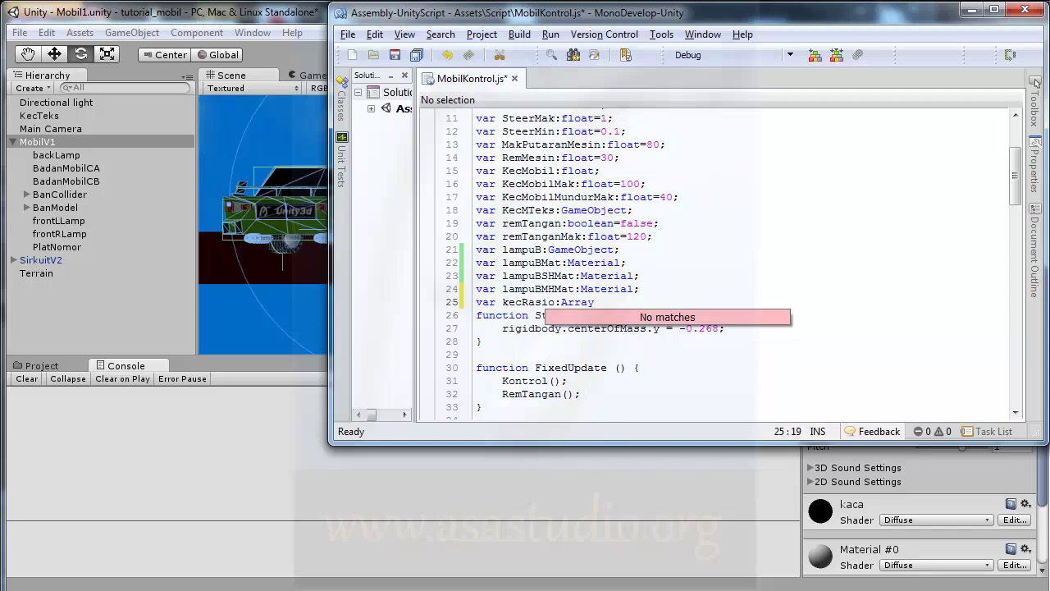
pyautogui.write('[]')
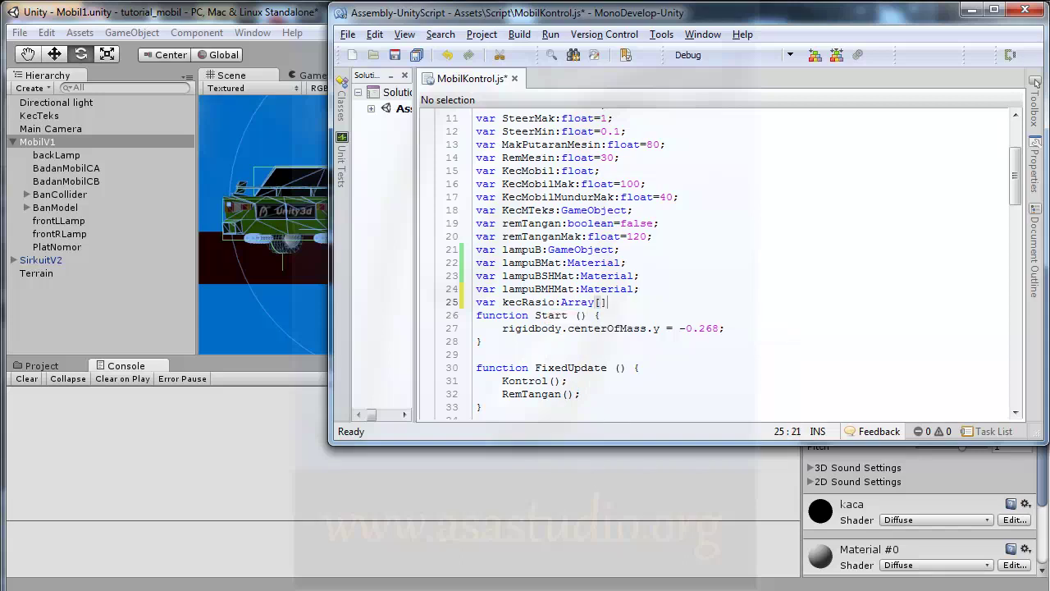
pyautogui.write(';')
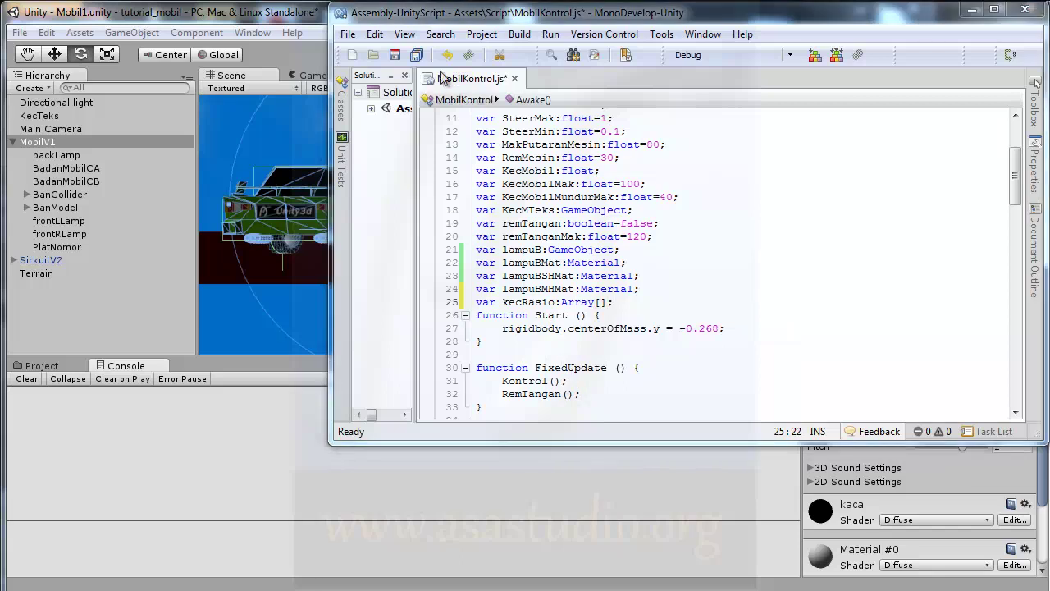
pyautogui.click(423, 53)
# Select MobilV1, collapse its Audio Source component, and show the Project panel's Script folder
pyautogui.click(299, 22)
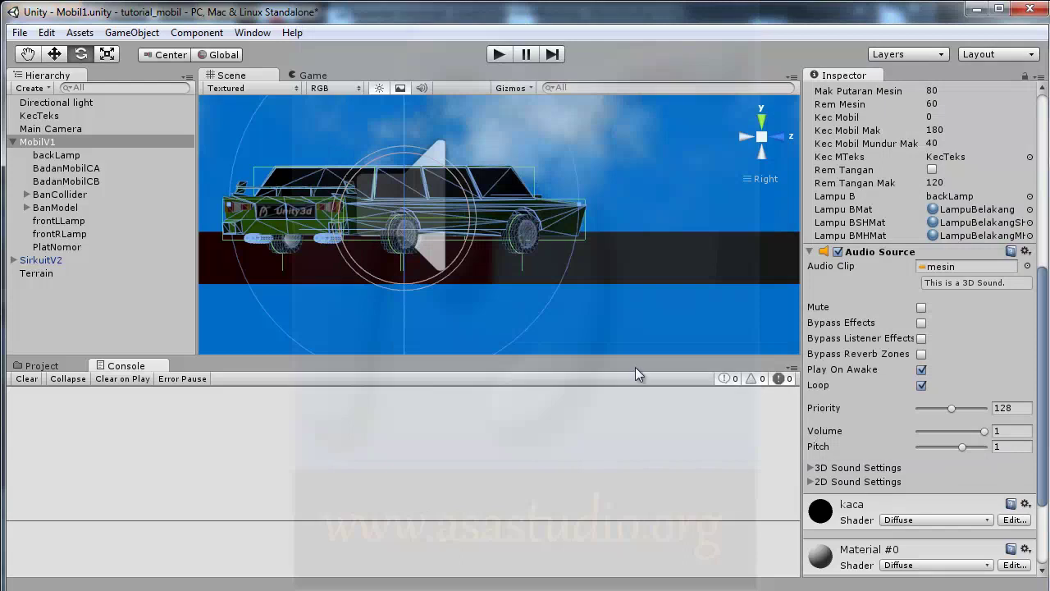
pyautogui.click(36, 143)
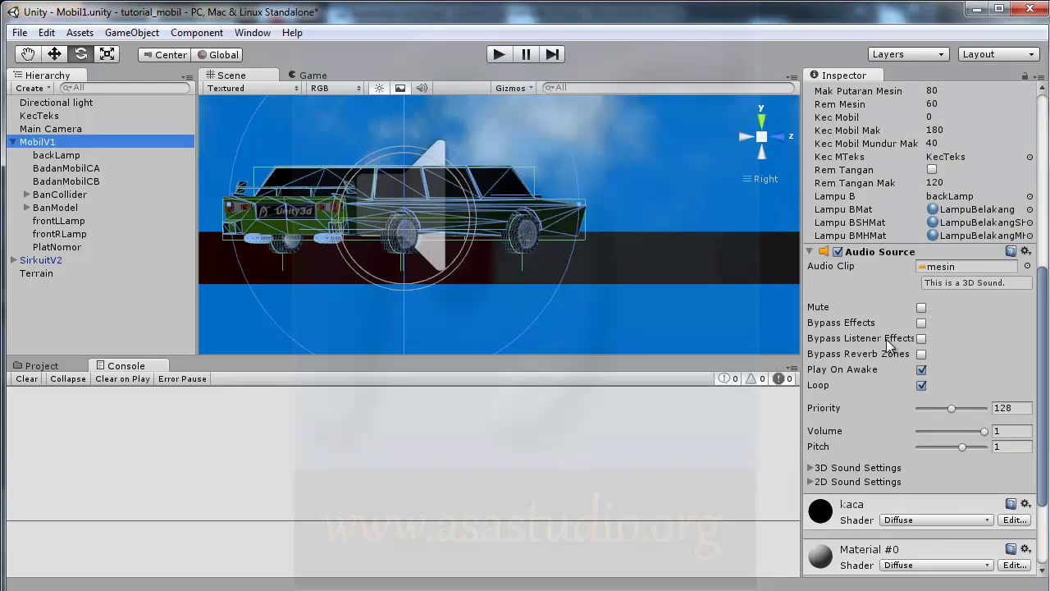
pyautogui.click(879, 254)
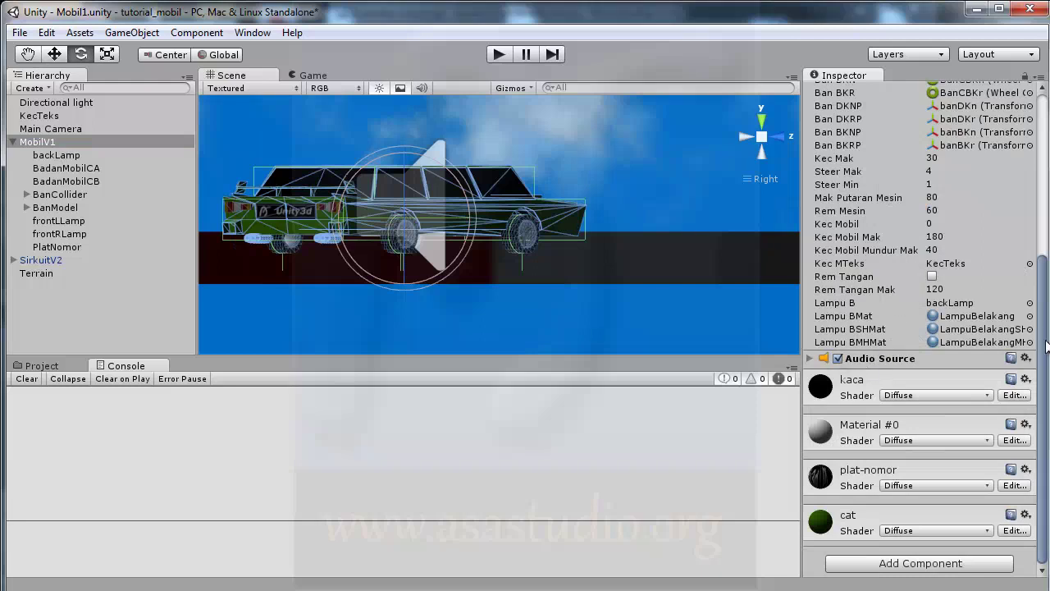
pyautogui.click(49, 367)
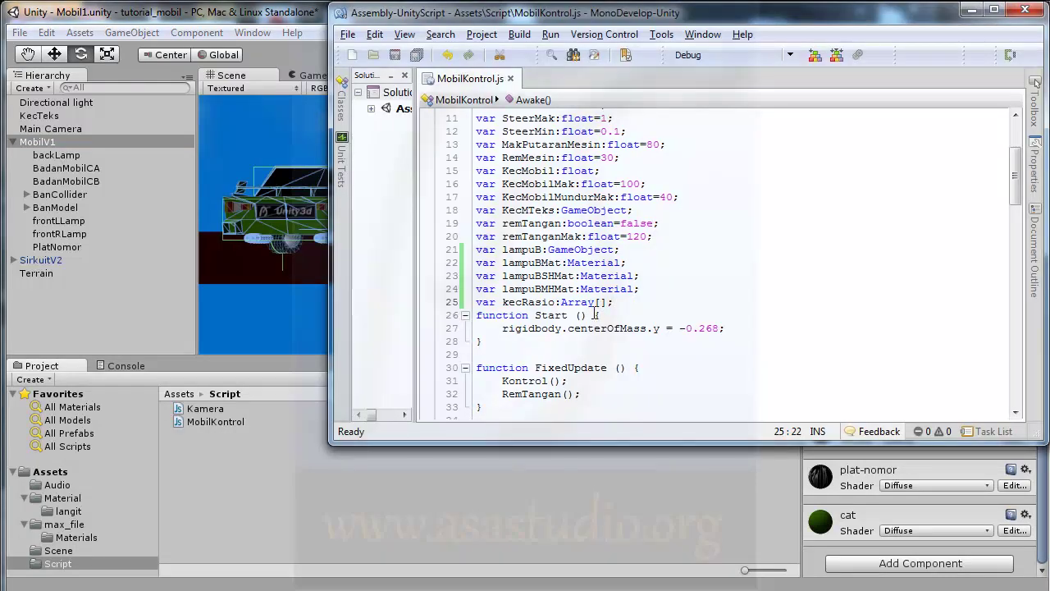
# Change line 25 to 'var kecRasio:int[];', save, and return to Unity
pyautogui.press('Left')
pyautogui.press('Left')
pyautogui.press('Left')
pyautogui.press('Left')
pyautogui.press('Left')
pyautogui.press('Left')
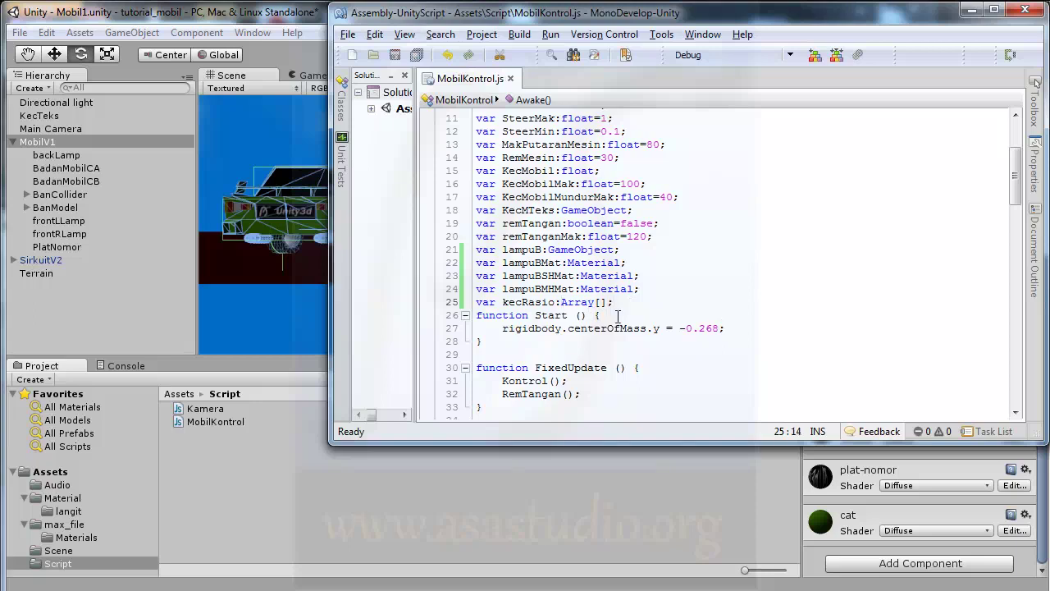
pyautogui.hotkey('shift', 'Right')
pyautogui.hotkey('shift', 'Right')
pyautogui.hotkey('shift', 'Right')
pyautogui.hotkey('shift', 'Right')
pyautogui.hotkey('shift', 'Right')
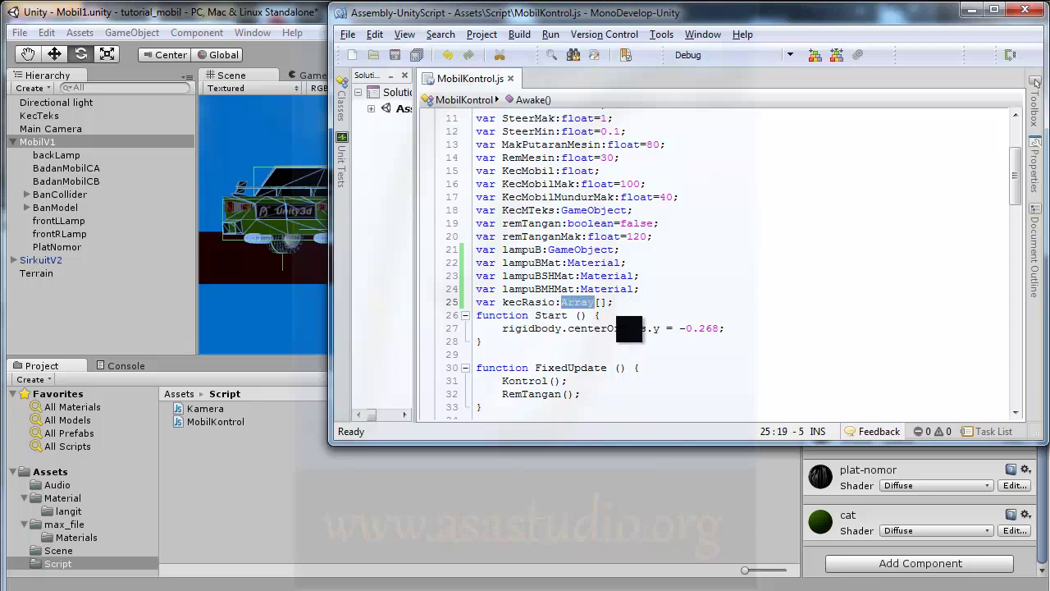
pyautogui.write('int')
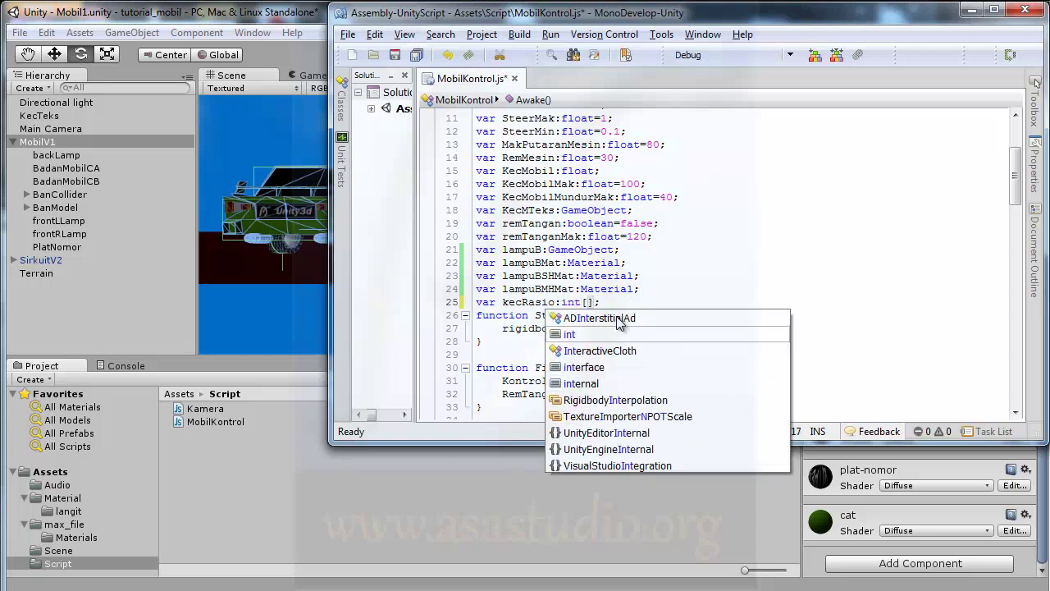
pyautogui.press('Right')
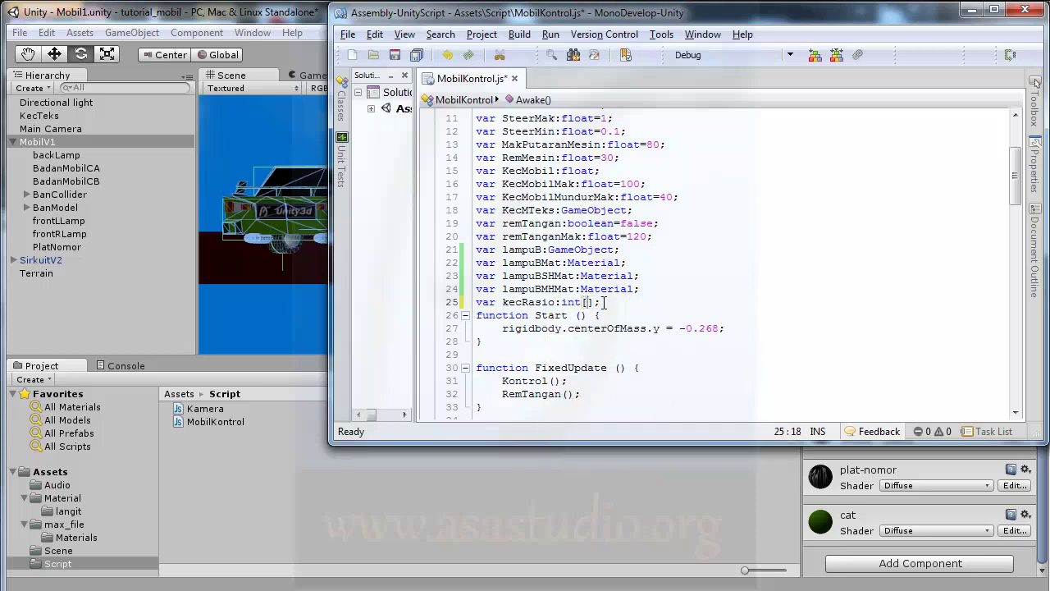
pyautogui.click(416, 55)
# Reselect MobilV1, expand Kec Rasio in the Inspector, and set its Size to 4
pyautogui.click(289, 24)
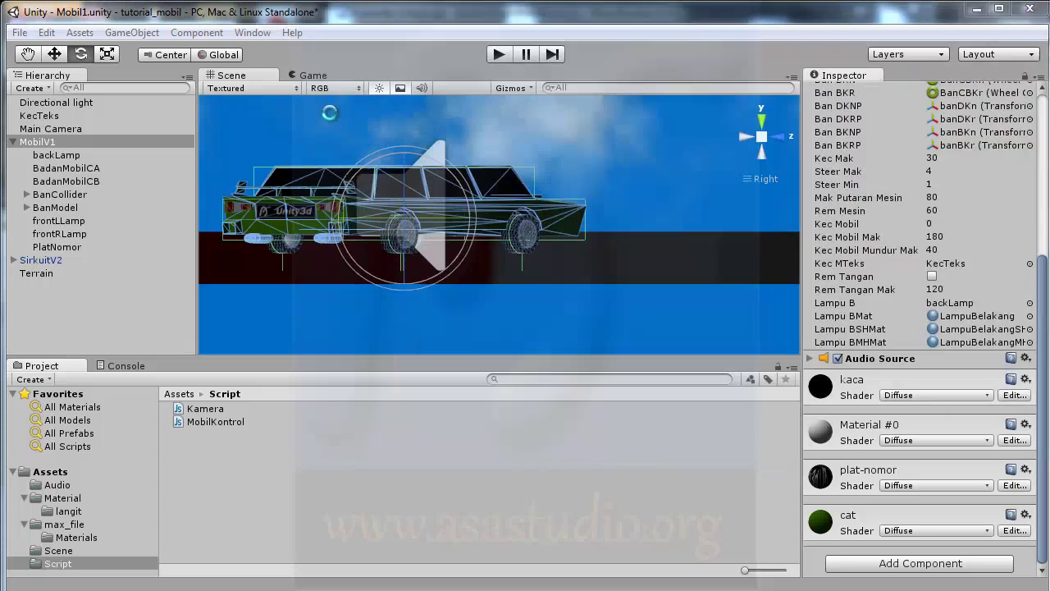
pyautogui.click(436, 414)
pyautogui.click(46, 143)
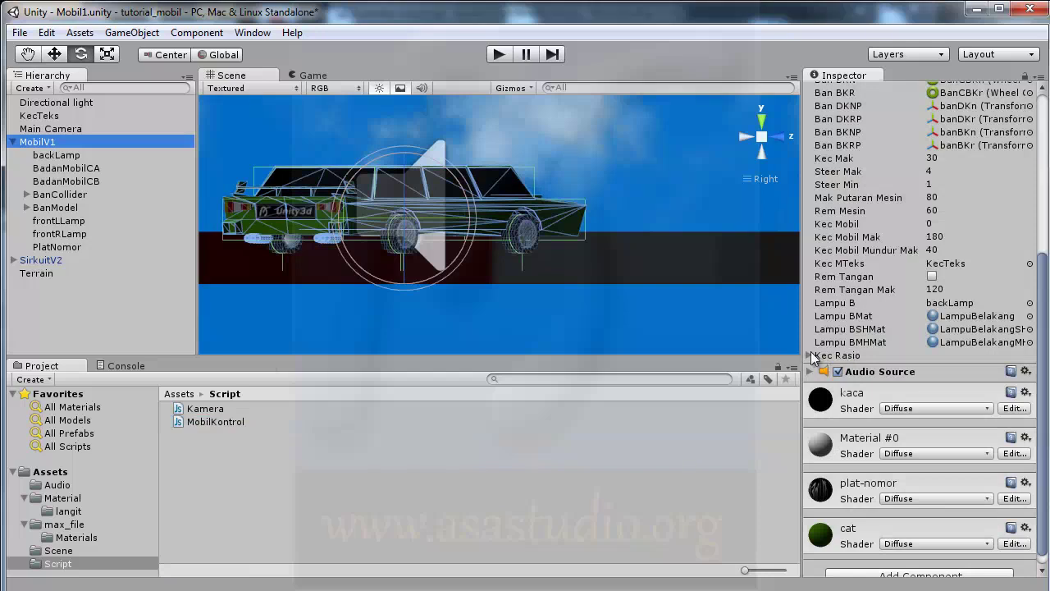
pyautogui.click(811, 355)
pyautogui.click(930, 367)
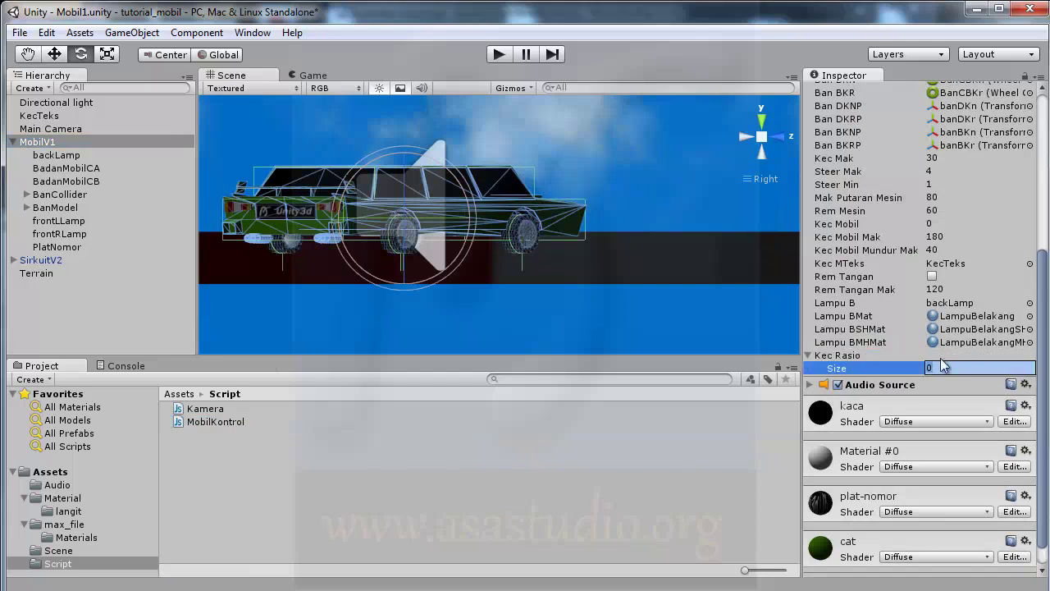
pyautogui.write('4')
pyautogui.press('Return')
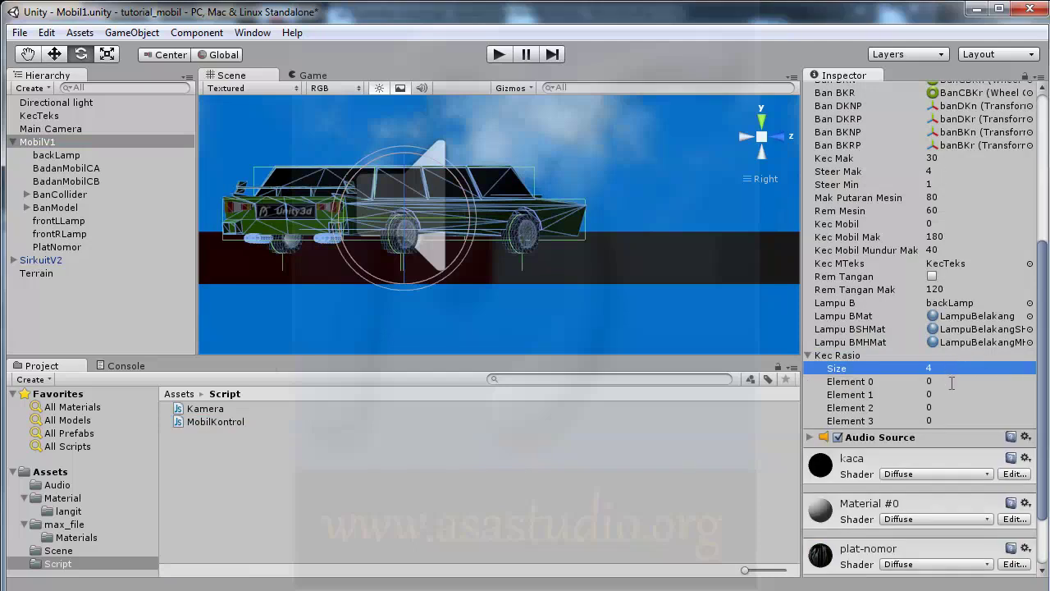
# Enter 20, 50, 90 and 125 into Kec Rasio Elements 0–3
pyautogui.click(951, 383)
pyautogui.write('20')
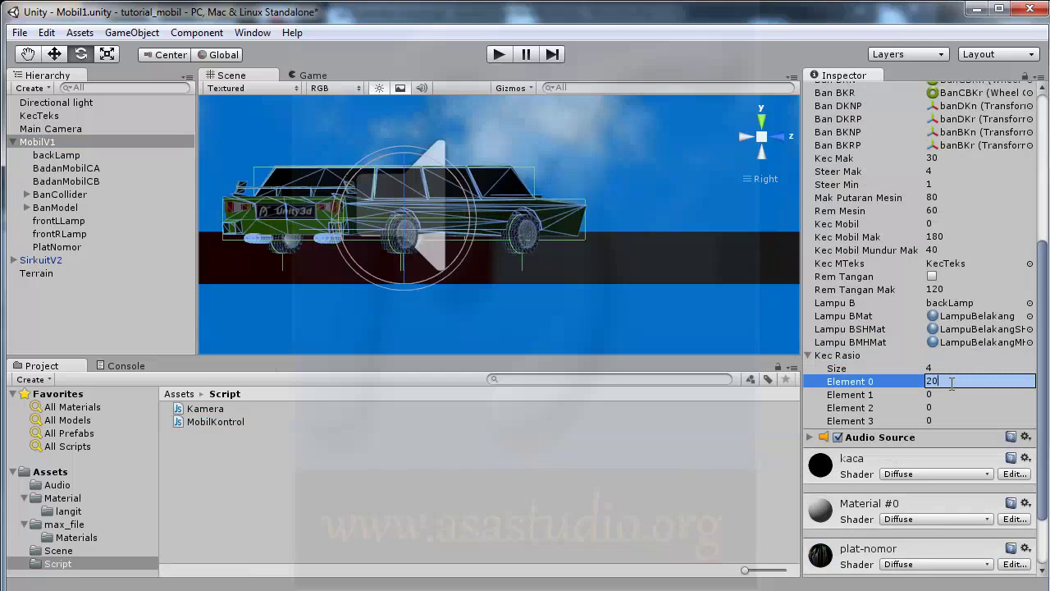
pyautogui.click(958, 394)
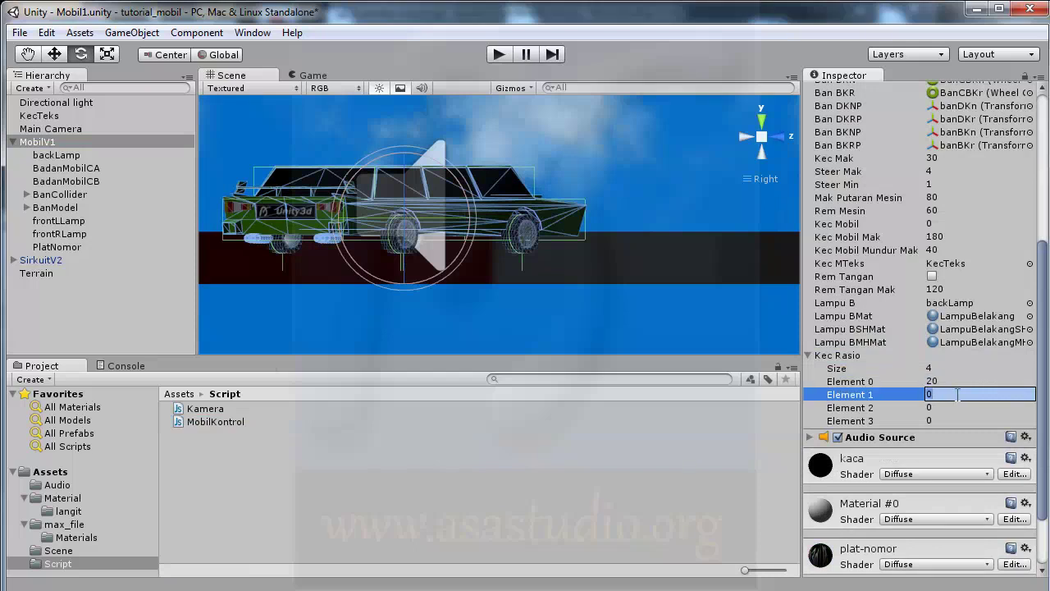
pyautogui.write('50')
pyautogui.click(946, 408)
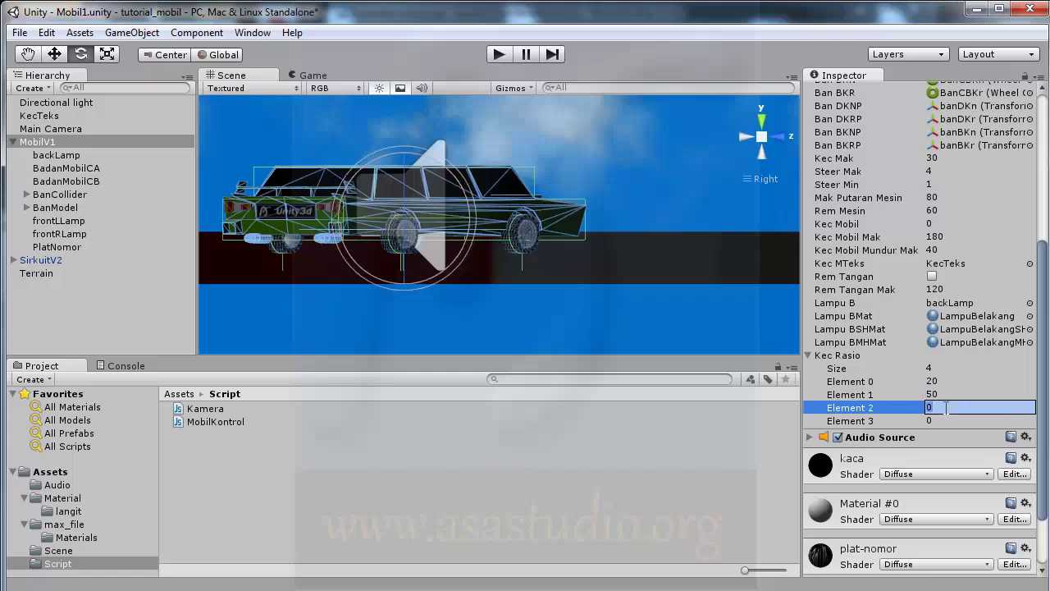
pyautogui.write('80')
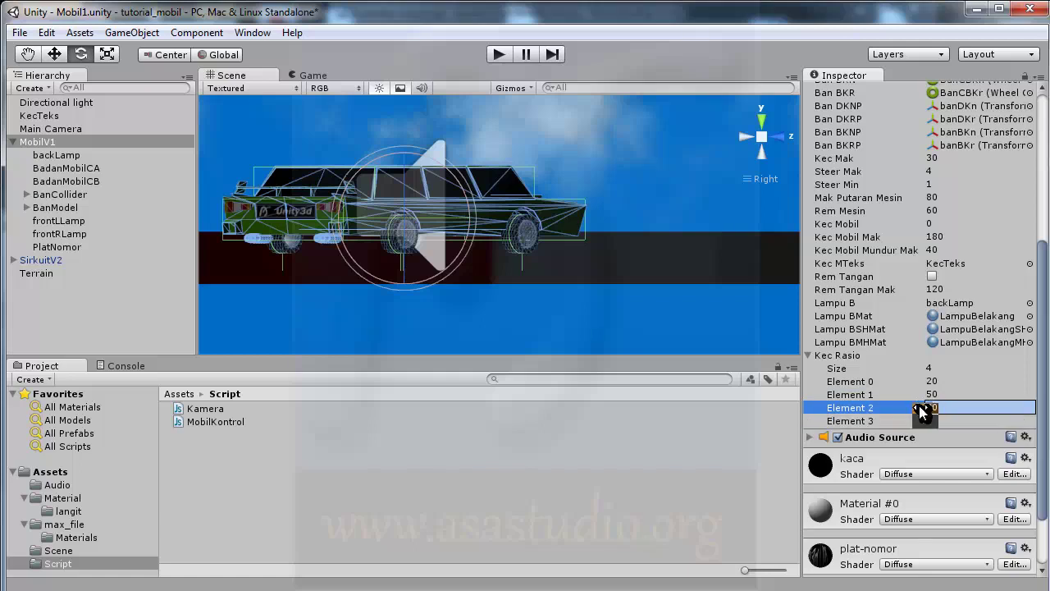
pyautogui.moveTo(920, 413); pyautogui.dragTo(927, 426)
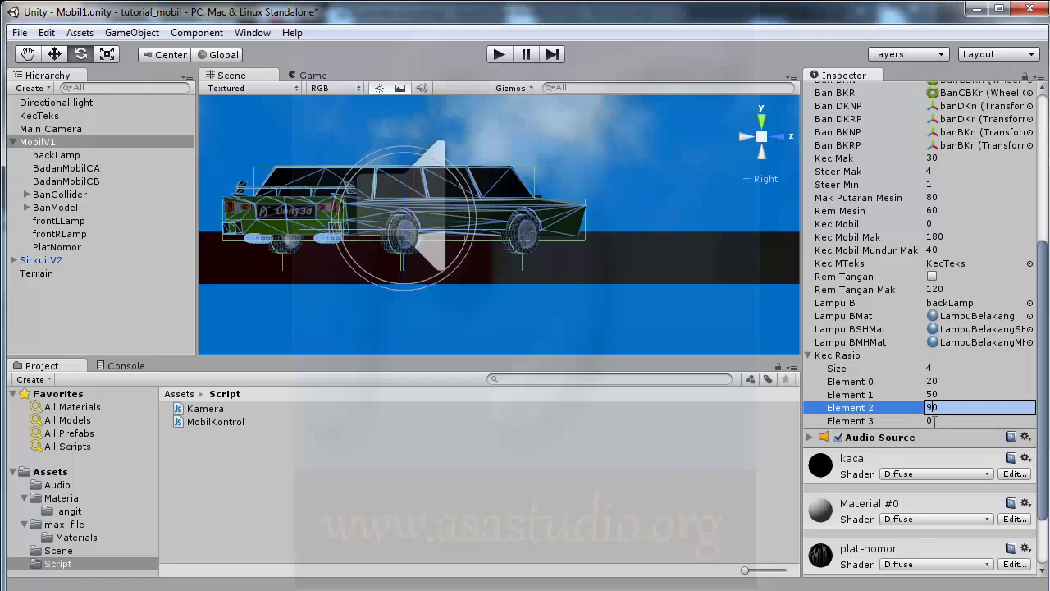
pyautogui.click(951, 420)
pyautogui.write('1')
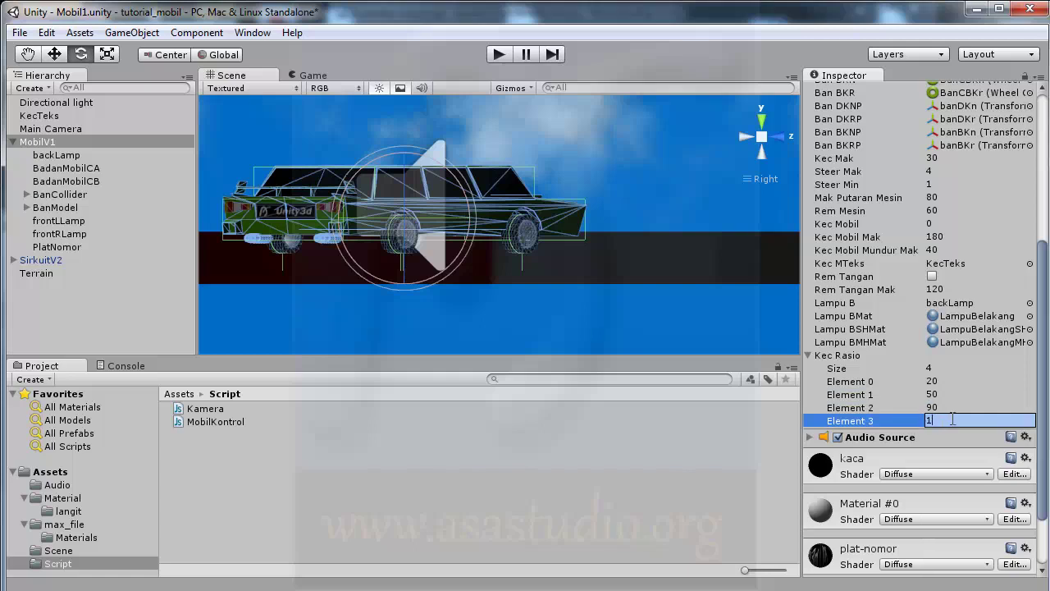
pyautogui.write('2')
pyautogui.write('5')
pyautogui.press('Return')
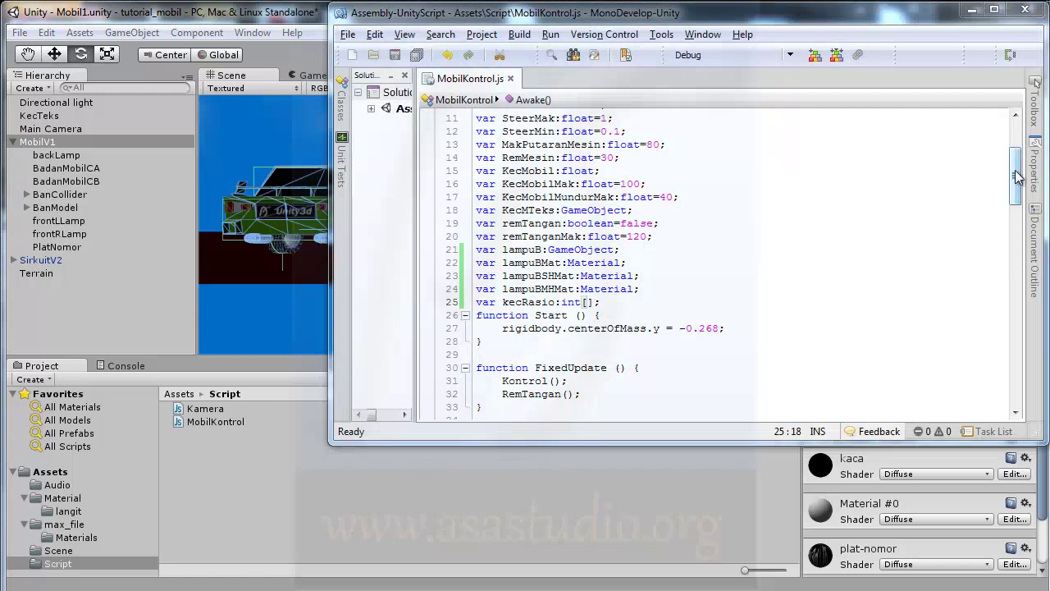
# Comment out the audio.pitch line with // and insert blank lines above it
pyautogui.moveTo(1016, 168); pyautogui.dragTo(1018, 398)
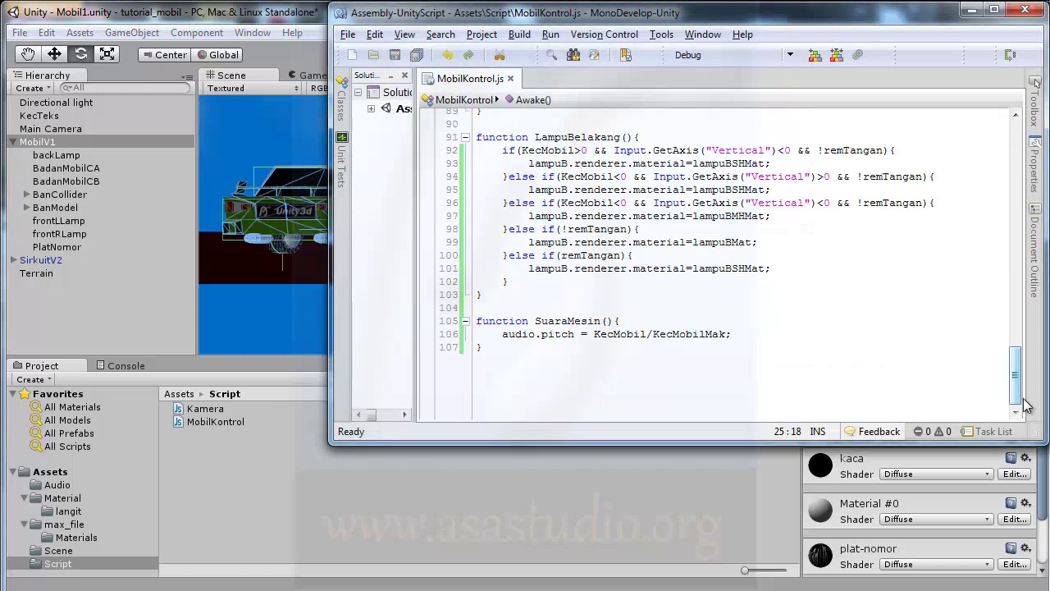
pyautogui.click(503, 334)
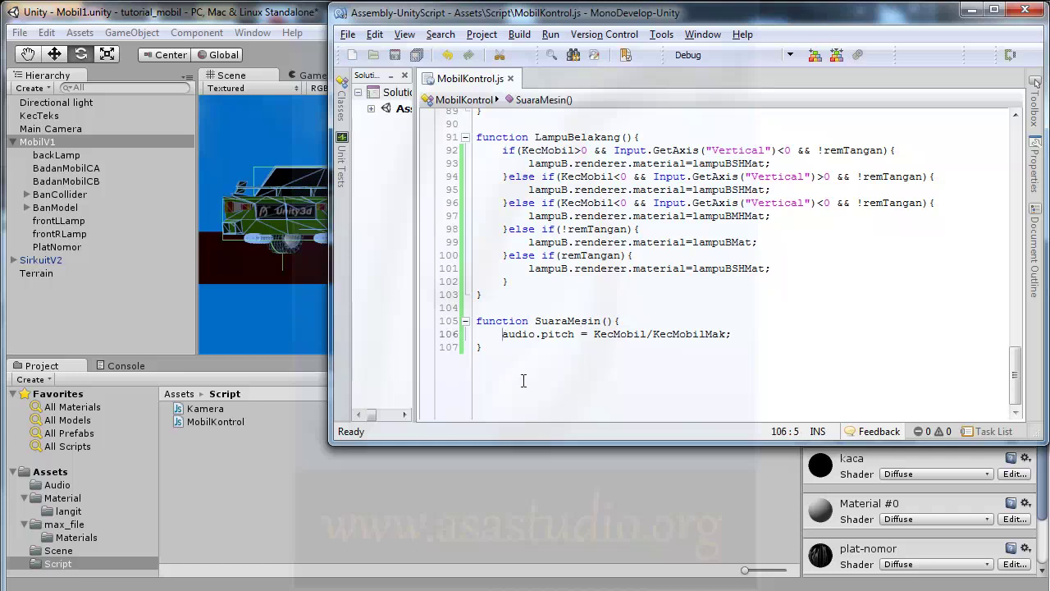
pyautogui.write('//')
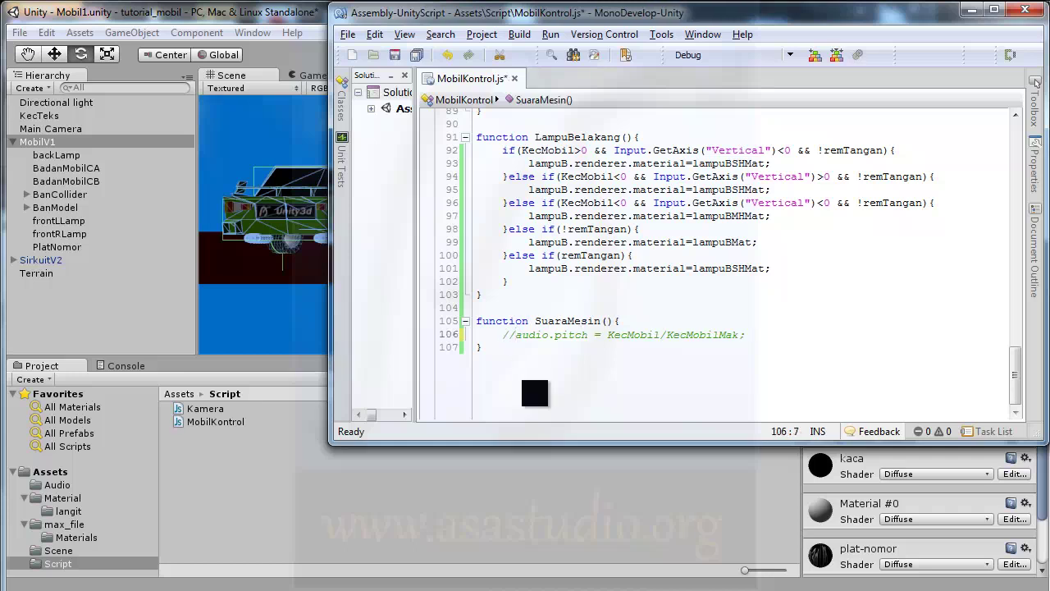
pyautogui.click(503, 334)
pyautogui.press('Return')
pyautogui.press('Up')
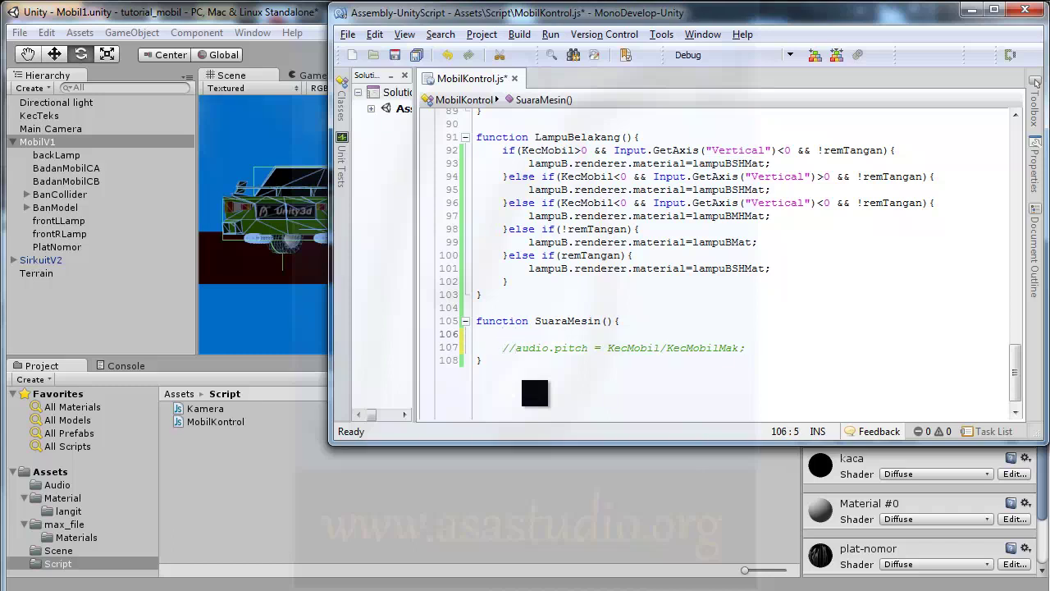
# Write the loop header 'for(var i=0;i=kecRasio.length;i++){ }' above the commented pitch line
pyautogui.write('f')
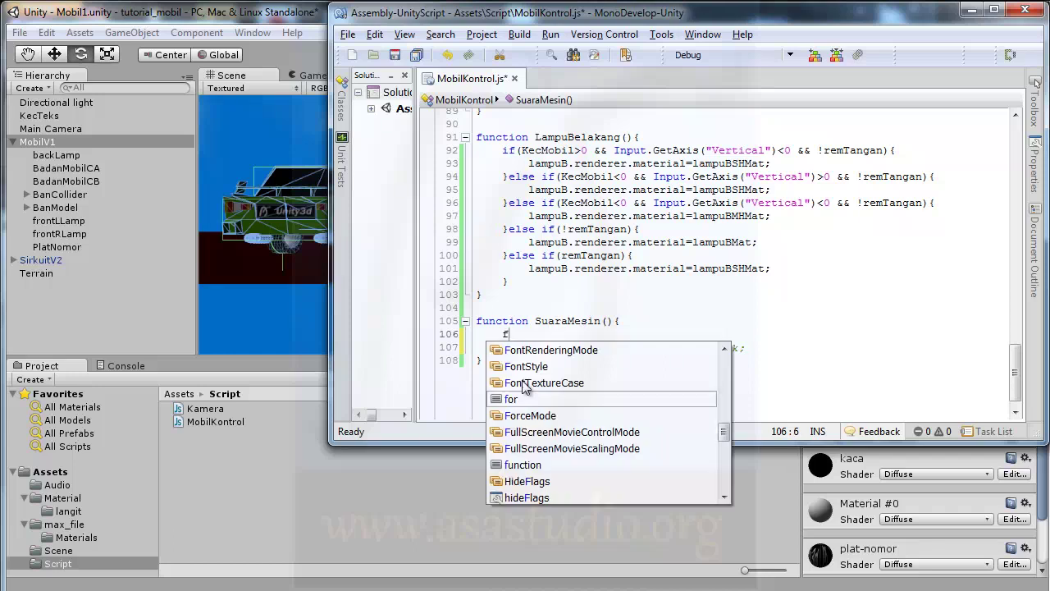
pyautogui.write('or')
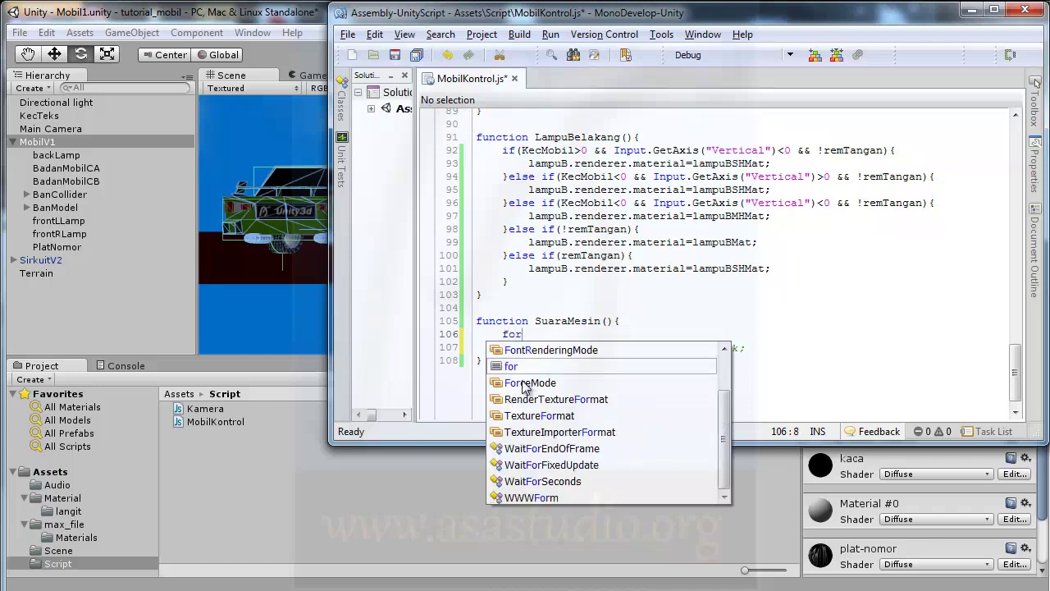
pyautogui.write('(){}')
pyautogui.press('Return')
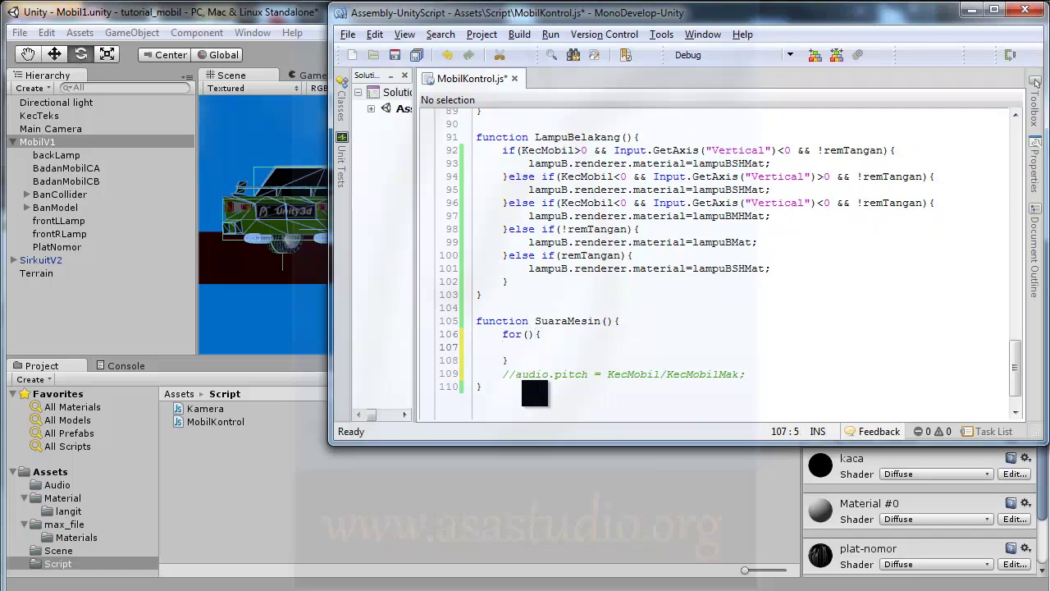
pyautogui.click(526, 334)
pyautogui.write('var ')
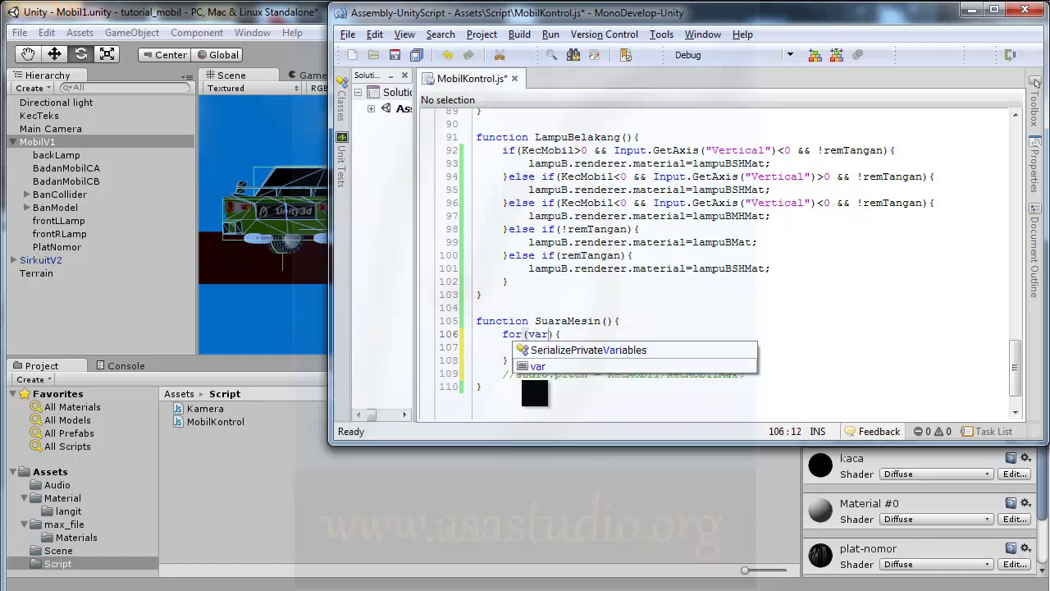
pyautogui.write('i=')
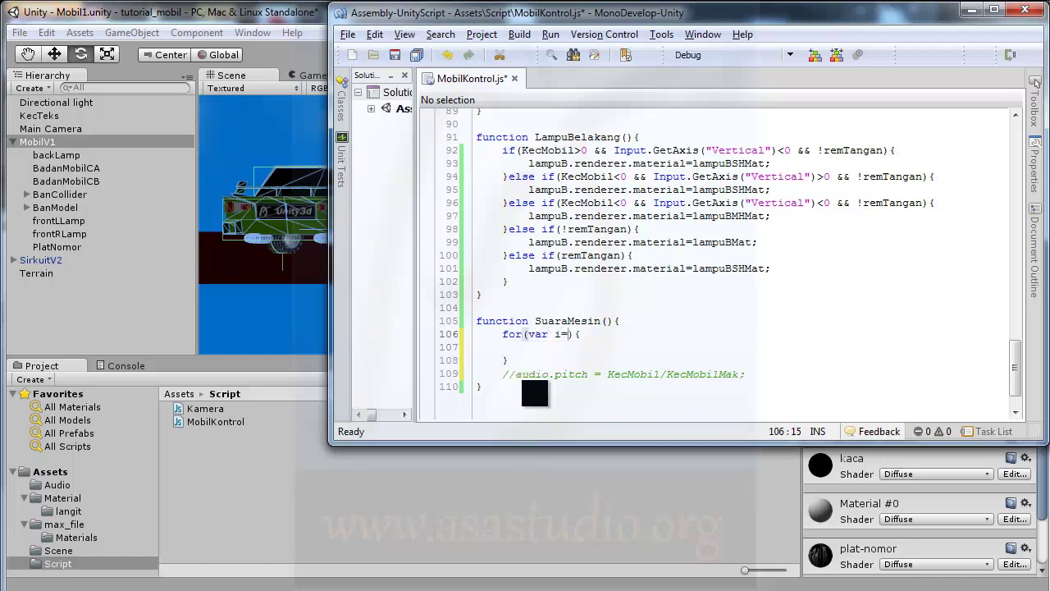
pyautogui.write('0;')
pyautogui.write('i=')
pyautogui.write('kecRasio')
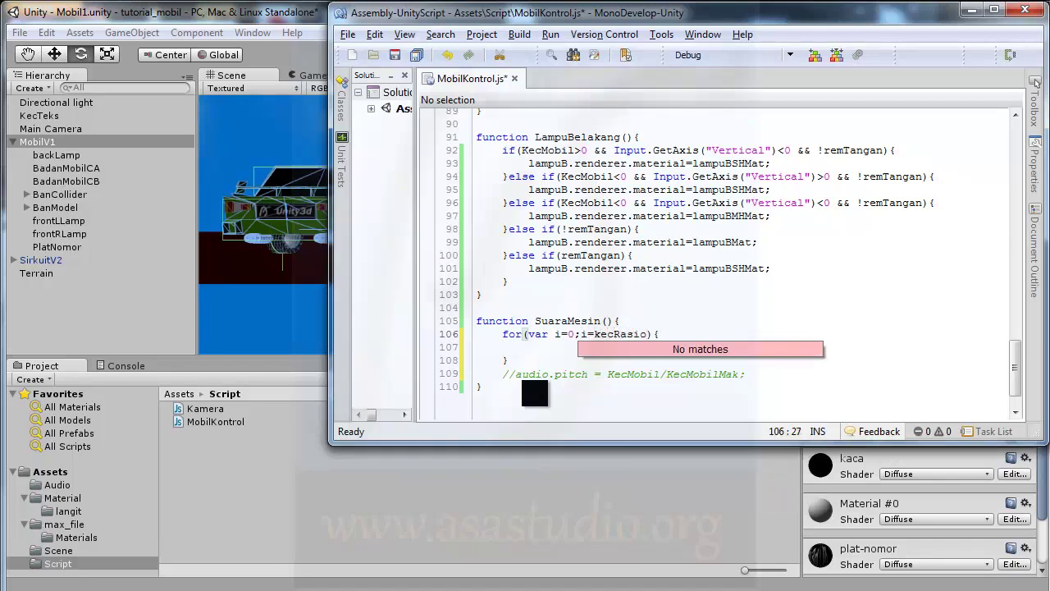
pyautogui.write('.')
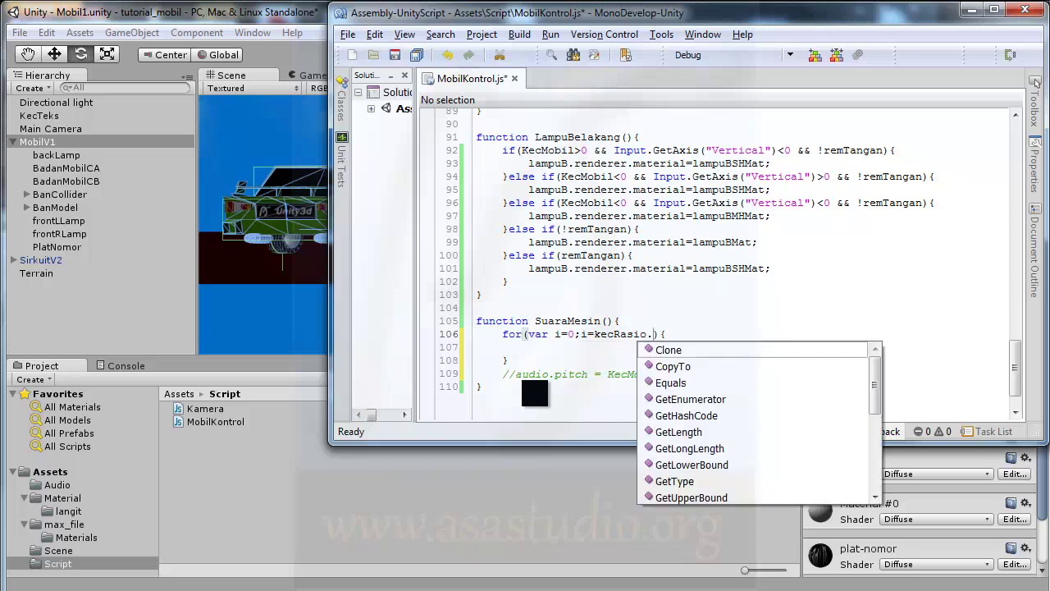
pyautogui.write('leng')
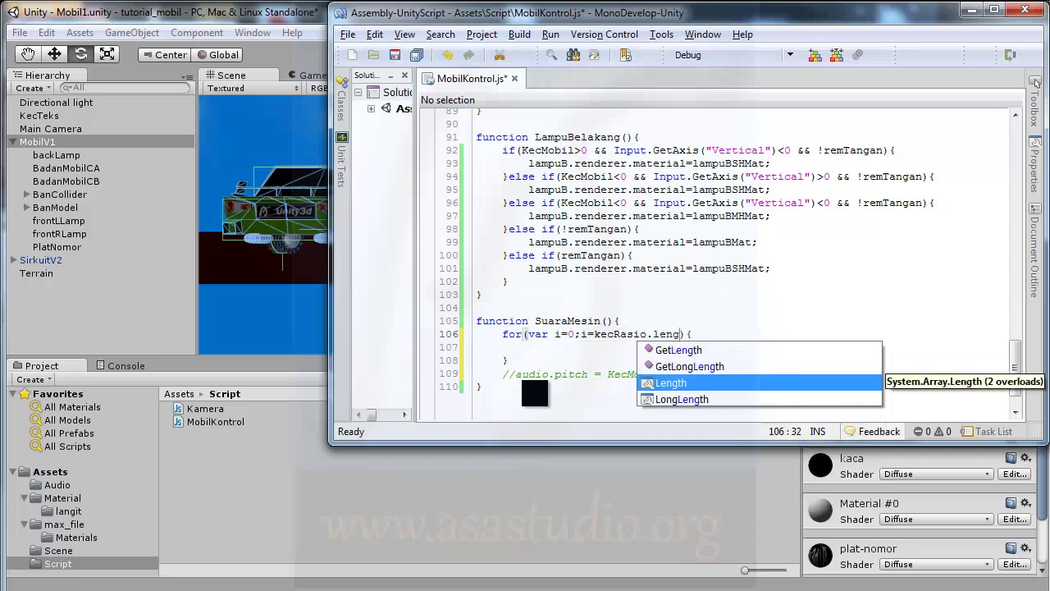
pyautogui.write('ht')
pyautogui.press('BackSpace')
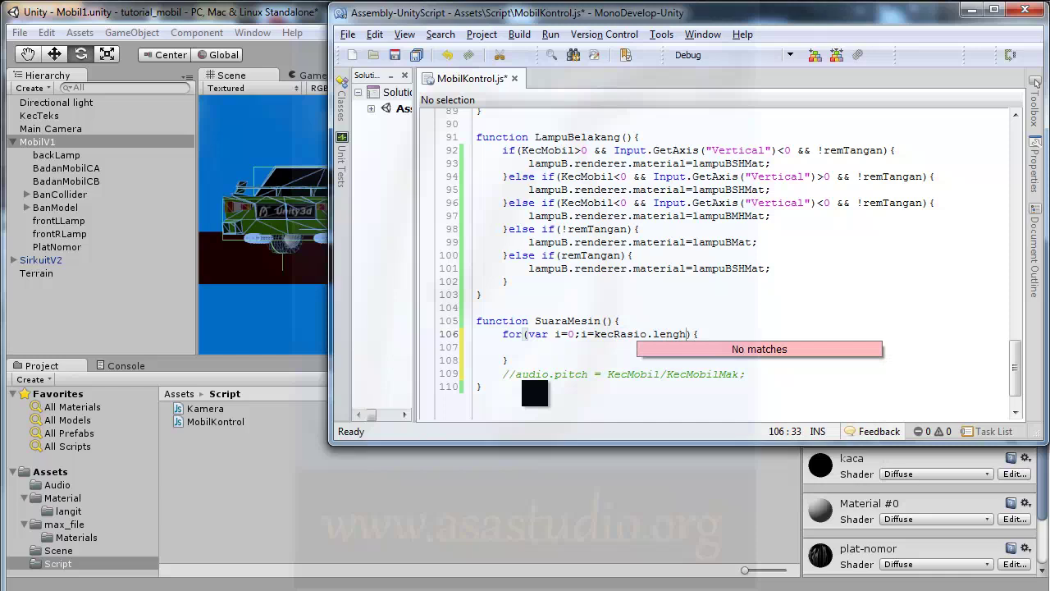
pyautogui.press('BackSpace')
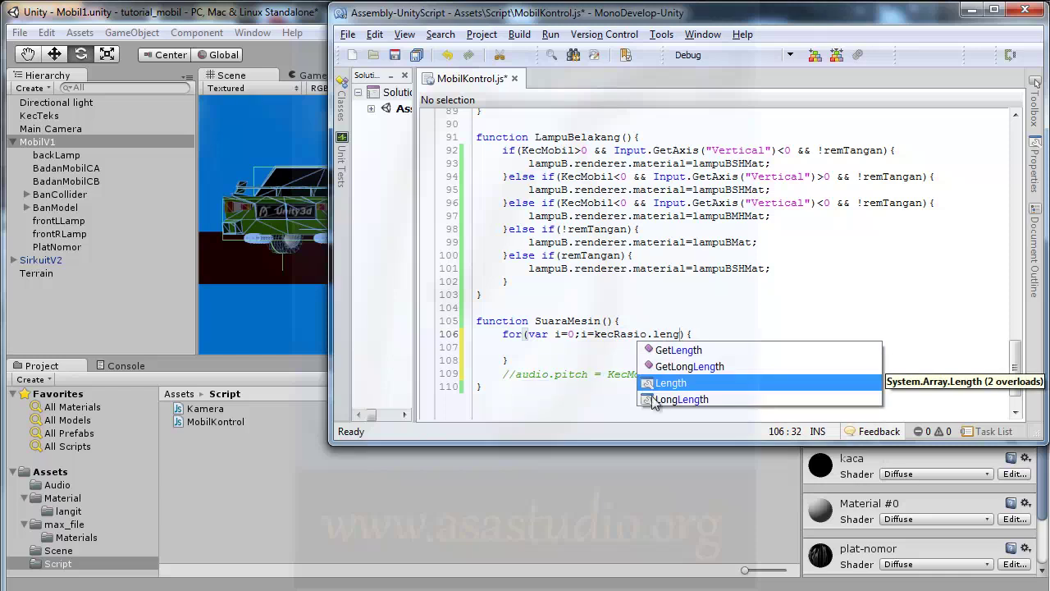
pyautogui.doubleClick(678, 385)
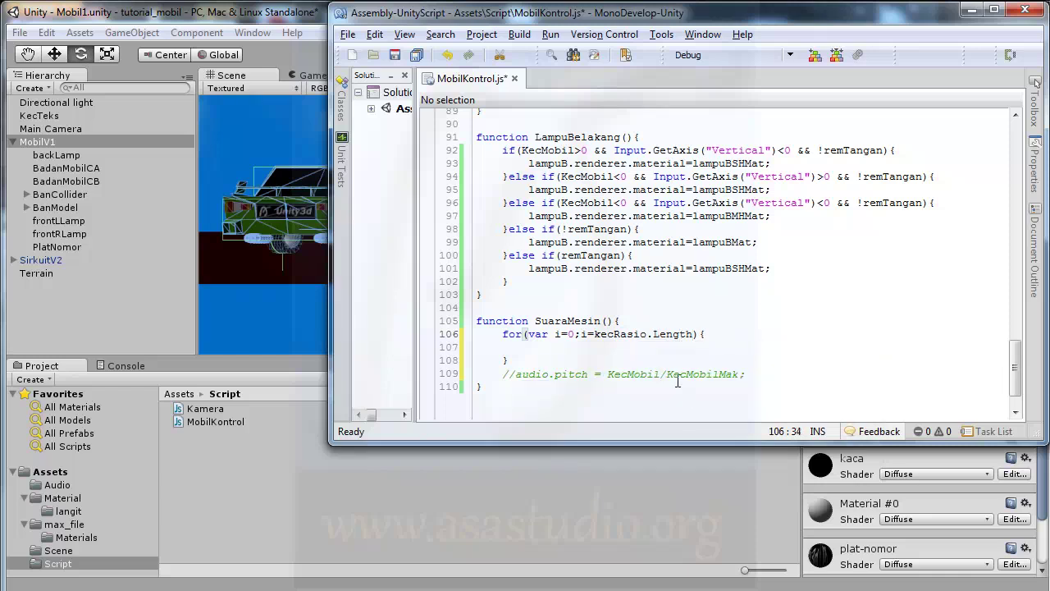
pyautogui.click(656, 334)
pyautogui.hotkey('shift', 'Right')
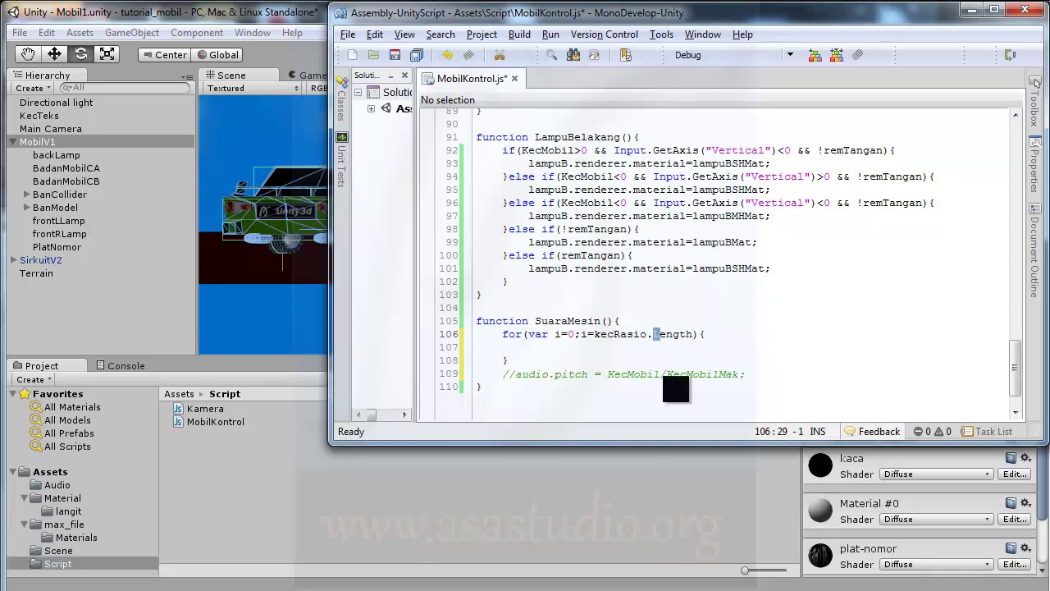
pyautogui.write('l')
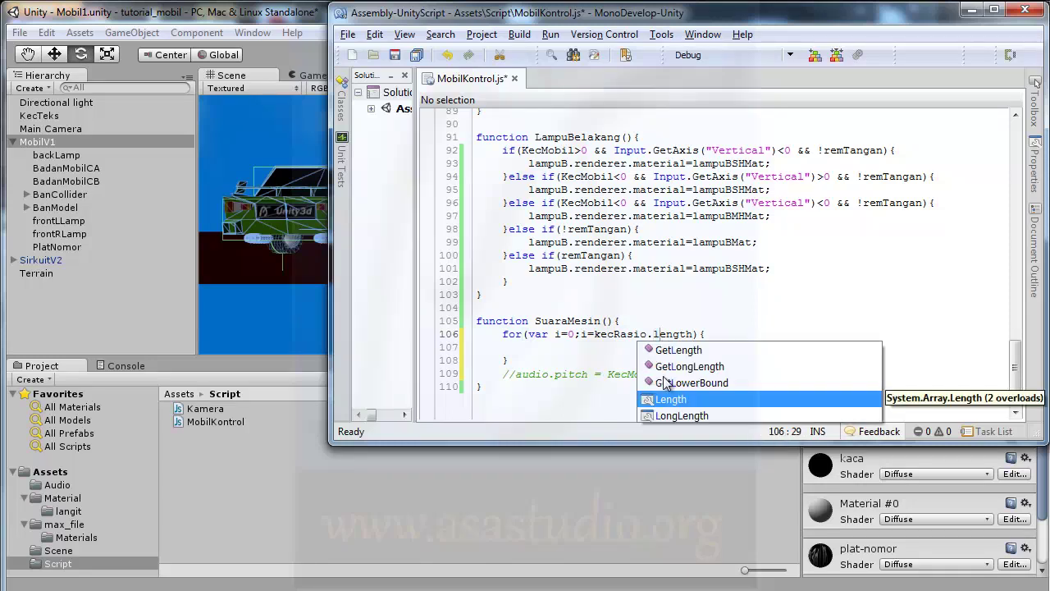
pyautogui.click(716, 332)
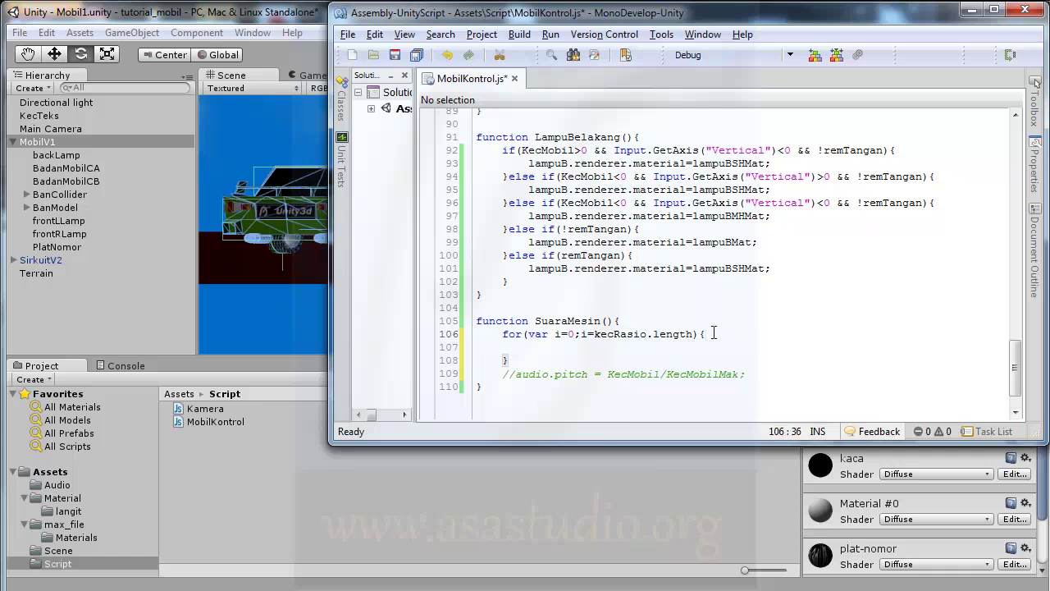
pyautogui.click(695, 334)
pyautogui.write(';')
pyautogui.write('i++')
# Inside the loop, add 'if(kecRasio[i]>kecMobil){ break; }'
pyautogui.click(590, 348)
pyautogui.write('if')
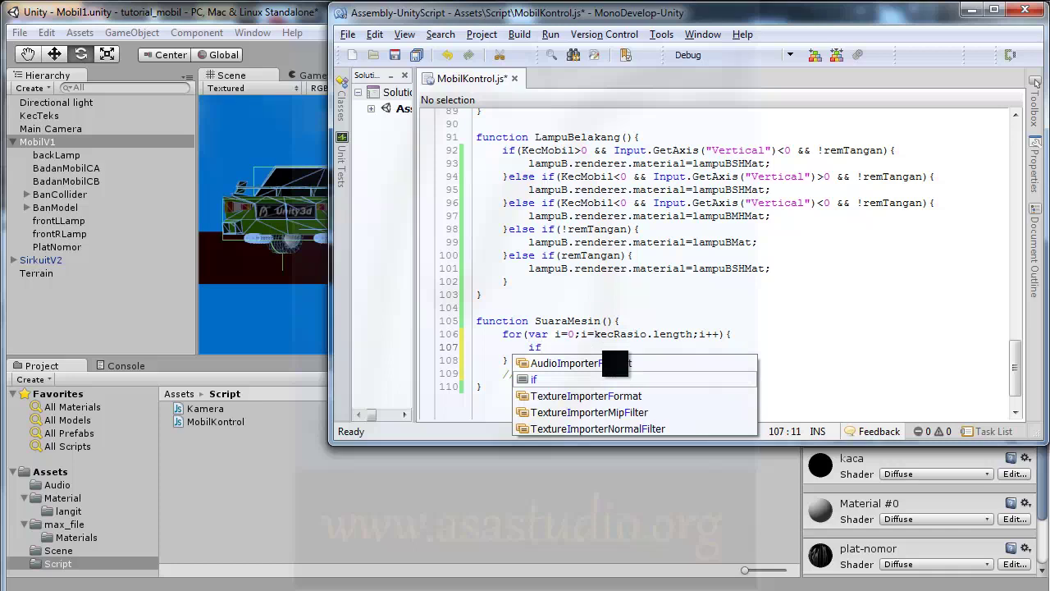
pyautogui.write('(){}')
pyautogui.press('Return')
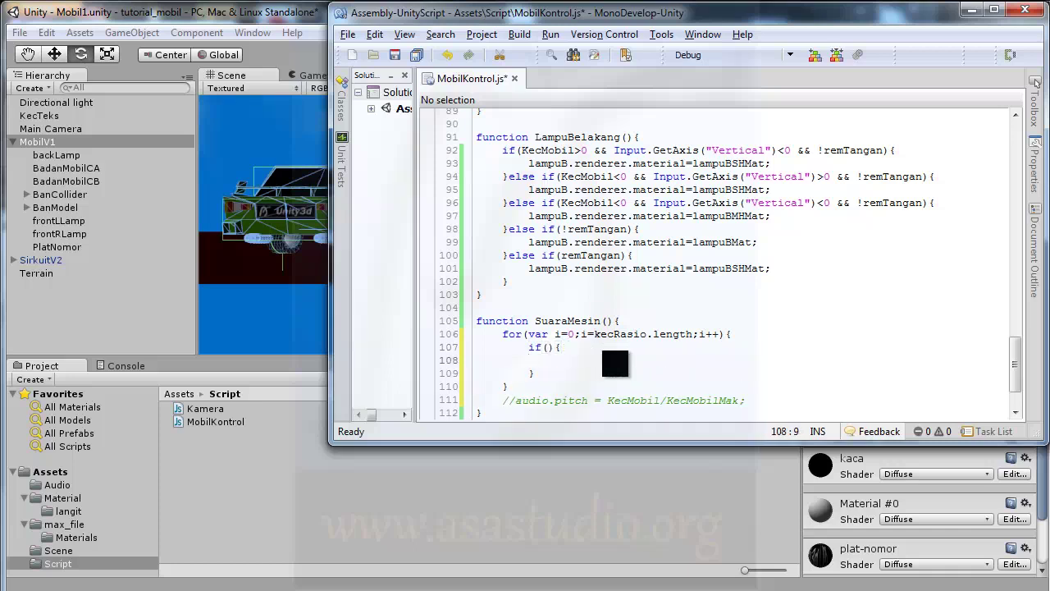
pyautogui.click(545, 347)
pyautogui.write('kec')
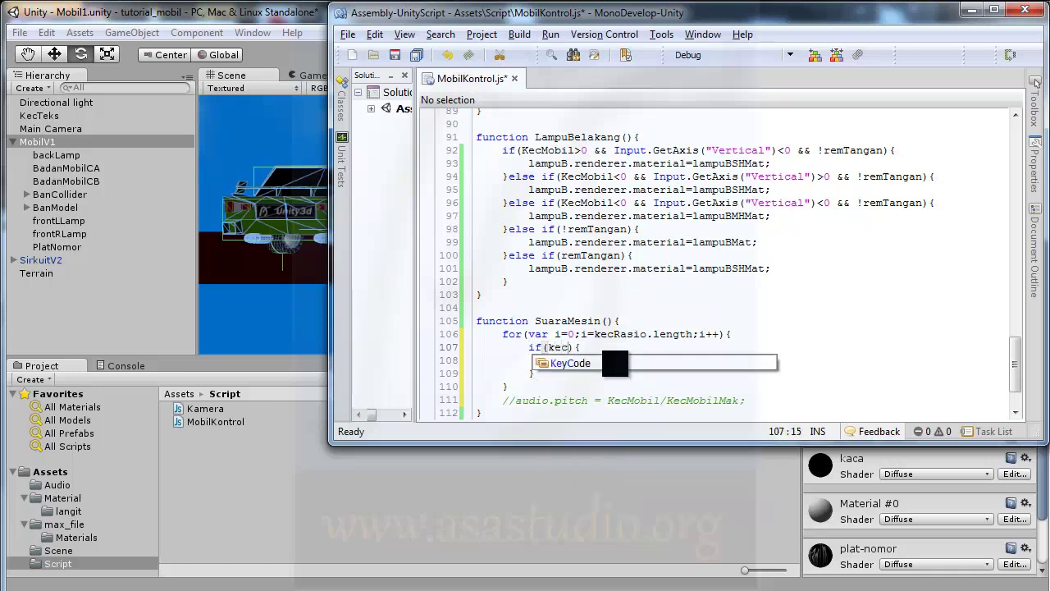
pyautogui.write('Rasio')
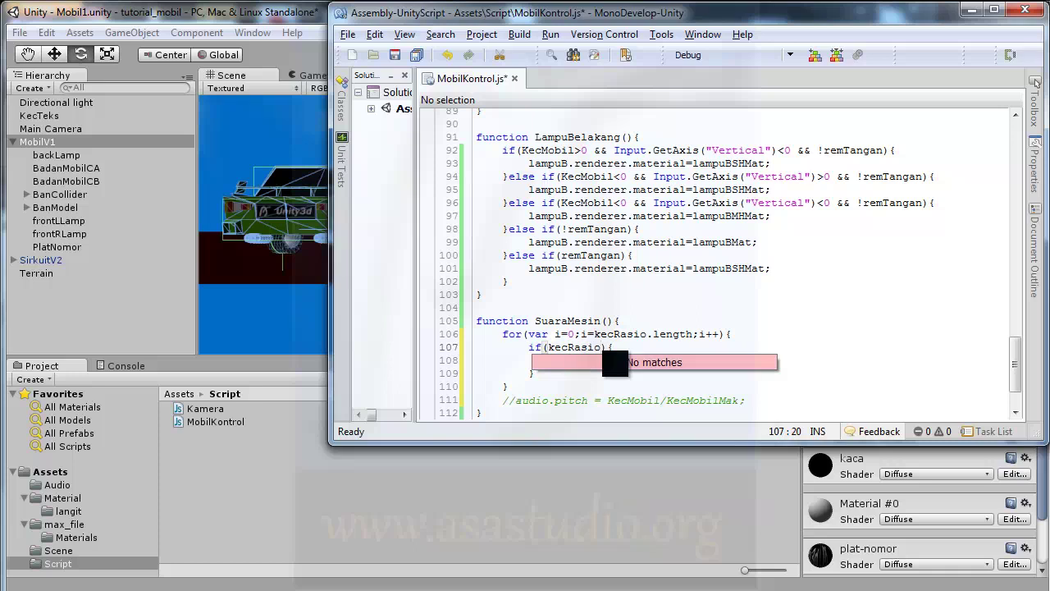
pyautogui.write('[i]')
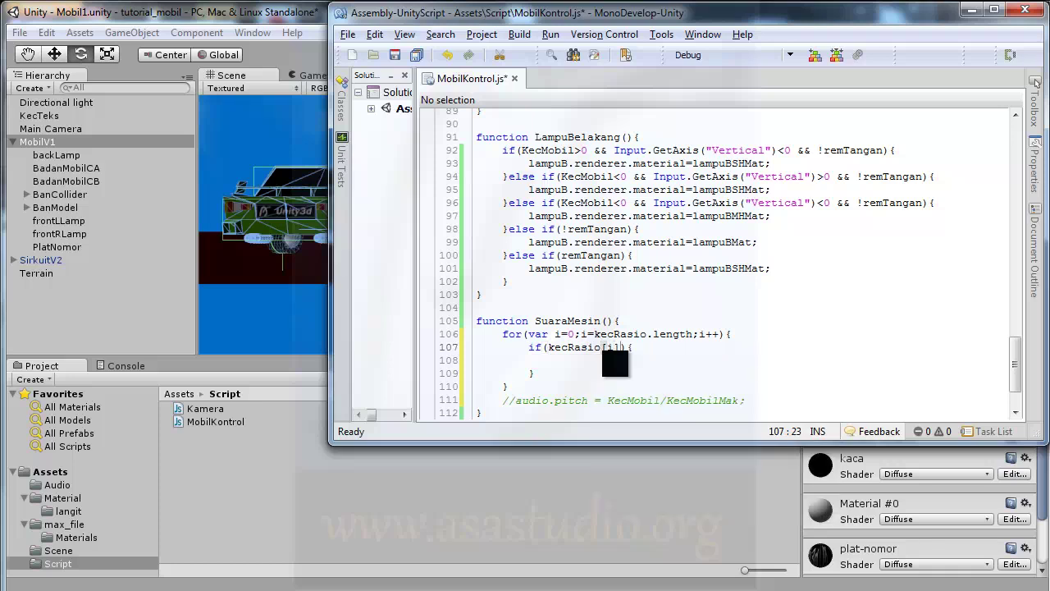
pyautogui.write('>')
pyautogui.write('kecMobil')
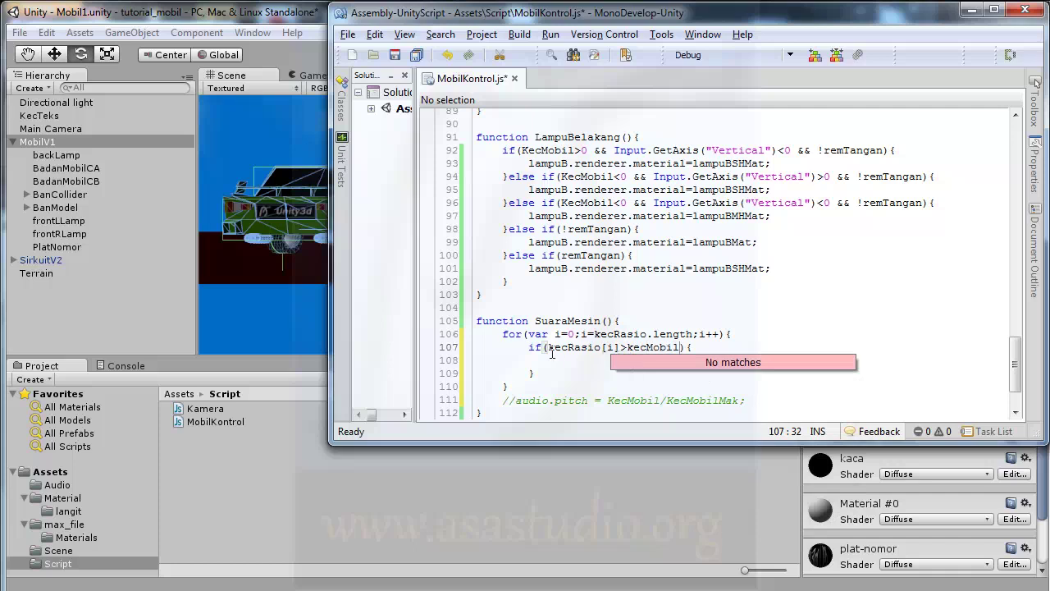
pyautogui.click(589, 358)
pyautogui.write('break')
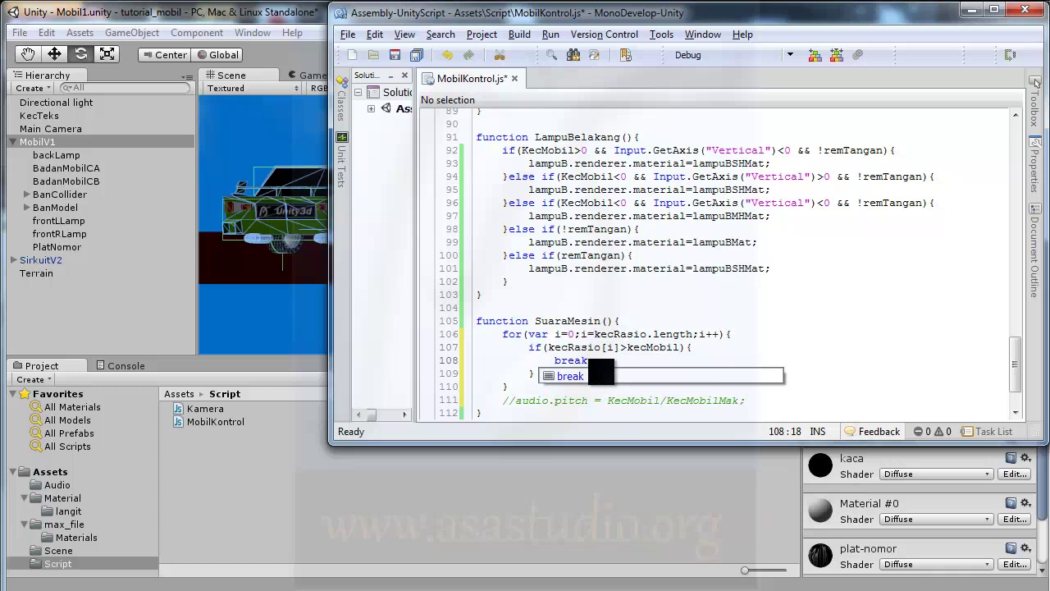
pyautogui.write(';')
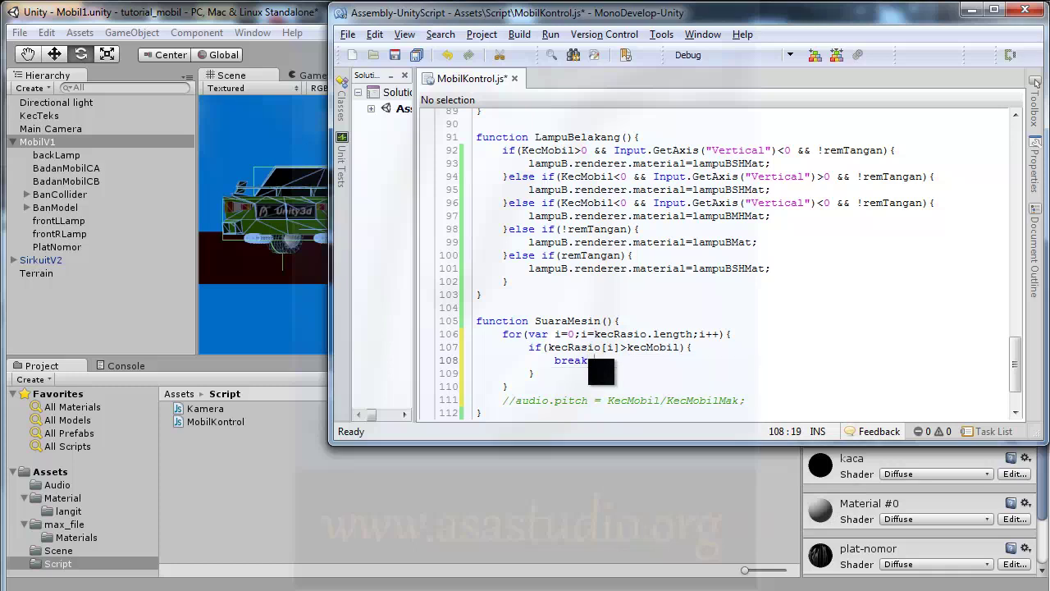
pyautogui.click(515, 401)
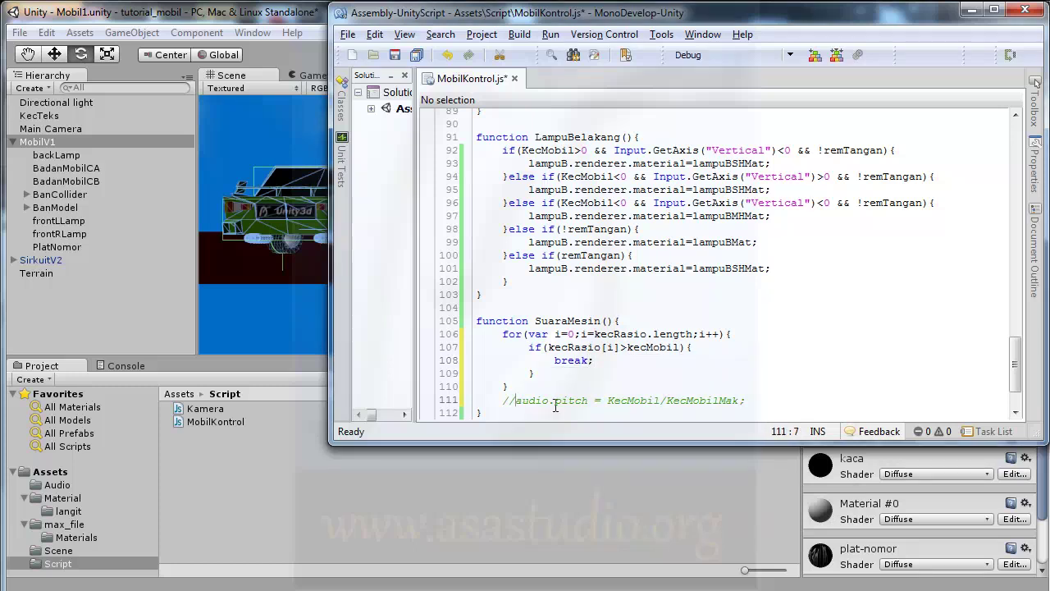
# Uncomment the pitch line, change it to 'audio.pitch = i;', and save
pyautogui.press('BackSpace')
pyautogui.press('BackSpace')
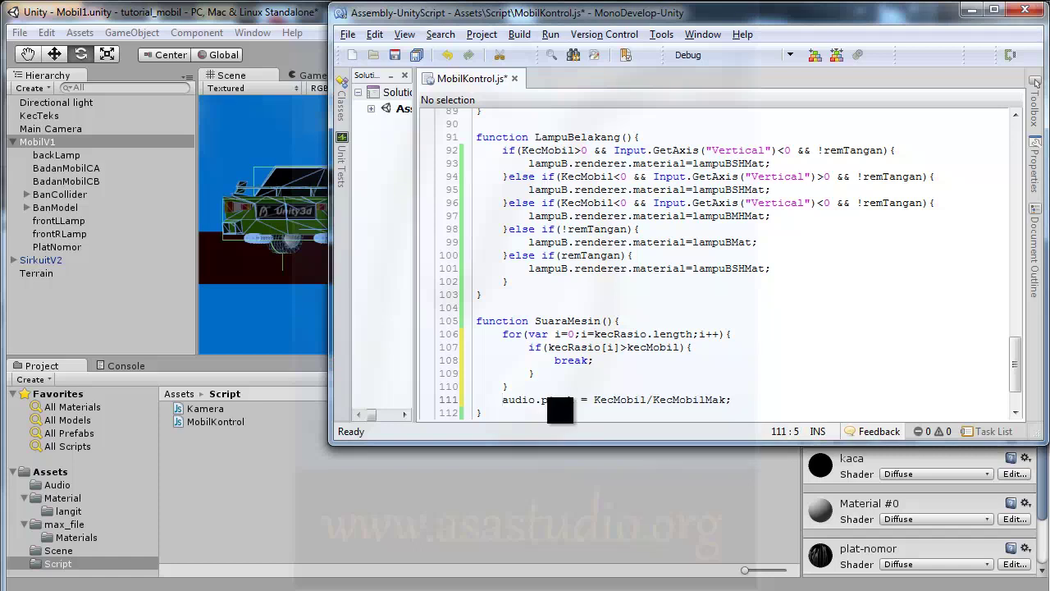
pyautogui.press('Right')
pyautogui.press('Right')
pyautogui.press('Right')
pyautogui.press('Right')
pyautogui.press('Right')
pyautogui.press('Right')
pyautogui.hotkey('shift', 'Right')
pyautogui.hotkey('shift', 'Right')
pyautogui.hotkey('shift', 'Right')
pyautogui.hotkey('shift', 'Right')
pyautogui.hotkey('shift', 'Right')
pyautogui.hotkey('shift', 'Right')
pyautogui.hotkey('shift', 'Right')
pyautogui.hotkey('shift', 'Right')
pyautogui.hotkey('shift', 'Right')
pyautogui.hotkey('shift', 'Right')
pyautogui.hotkey('shift', 'Right')
pyautogui.hotkey('shift', 'Right')
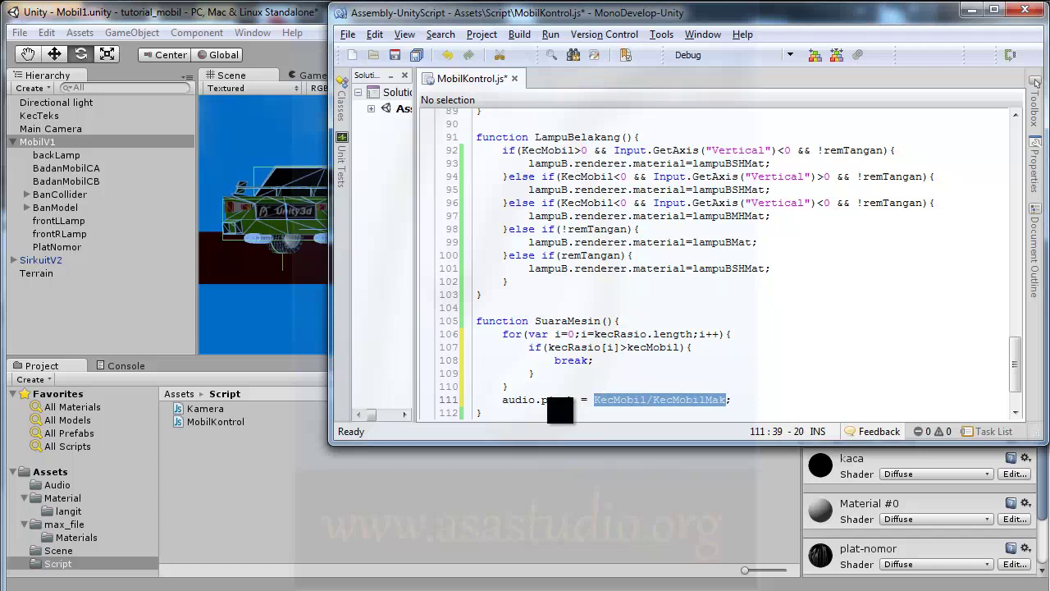
pyautogui.write('io.pitch = i;')
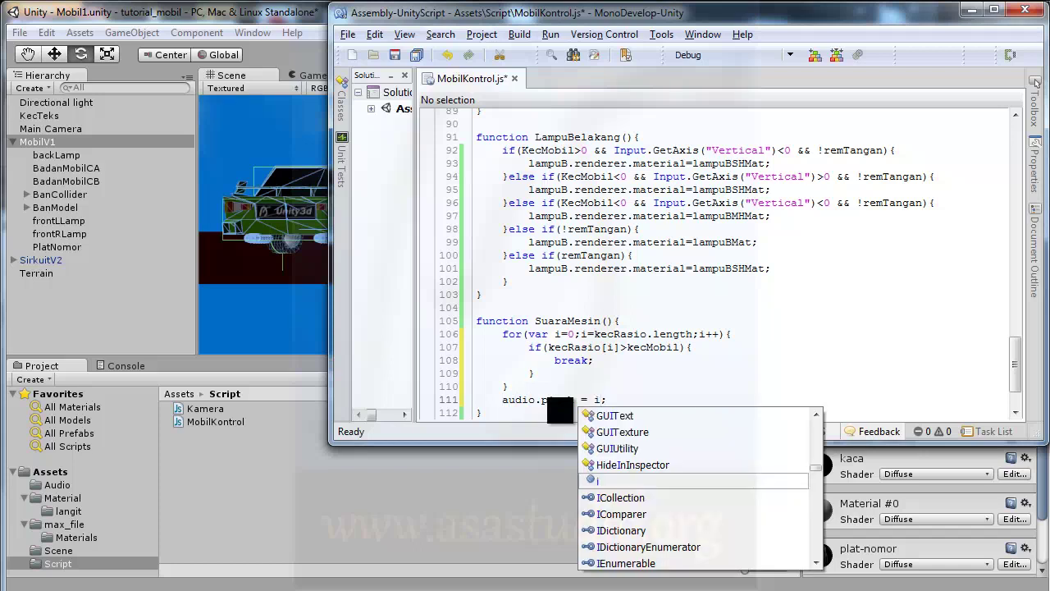
pyautogui.click(395, 54)
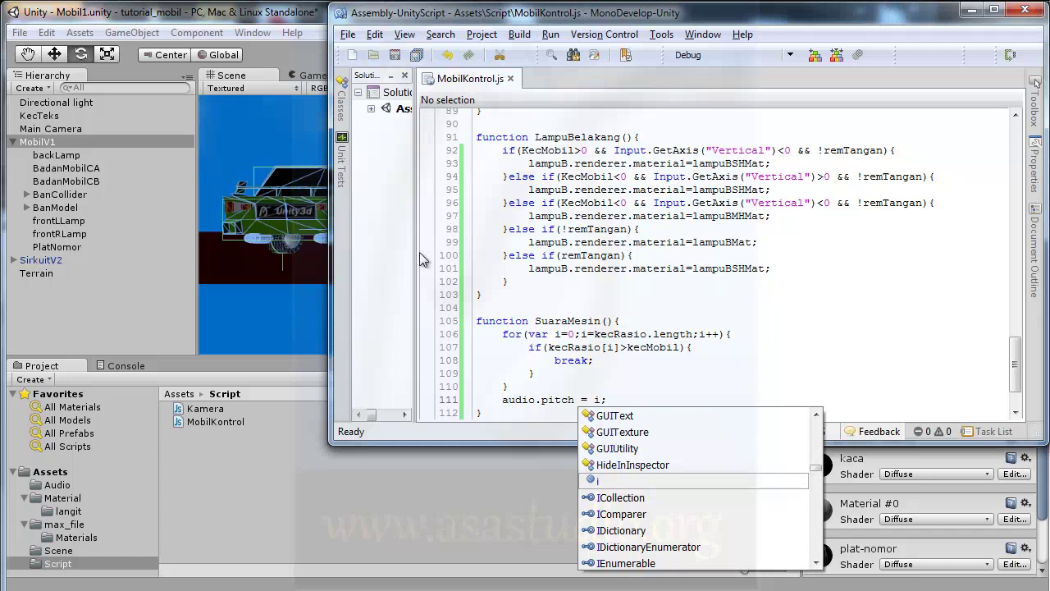
pyautogui.press('Escape')
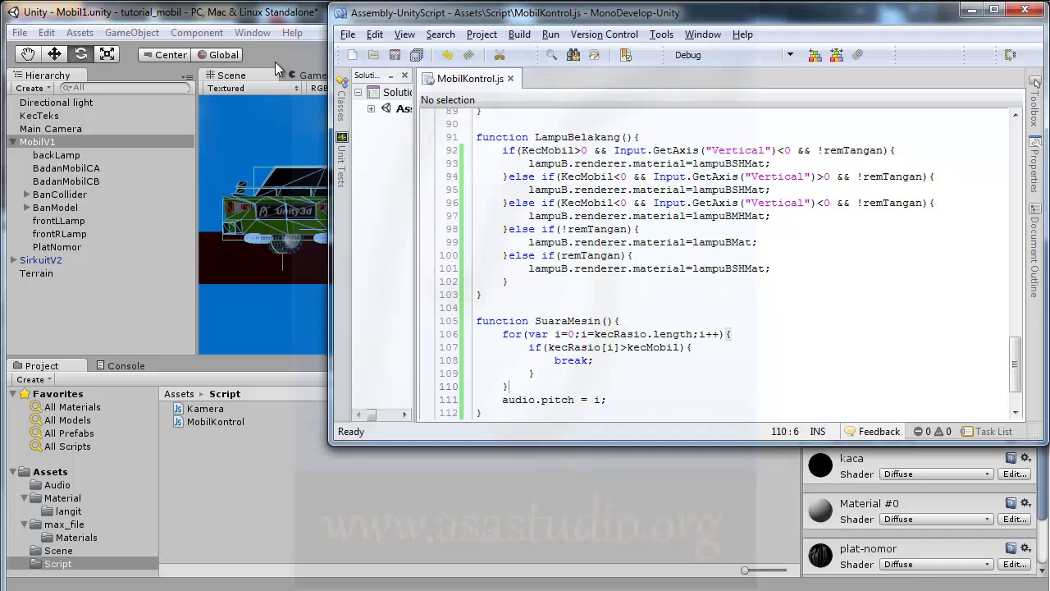
# Inspect the two line-106 errors, BCE0044 and BCE0043, in Unity's Console
pyautogui.click(293, 19)
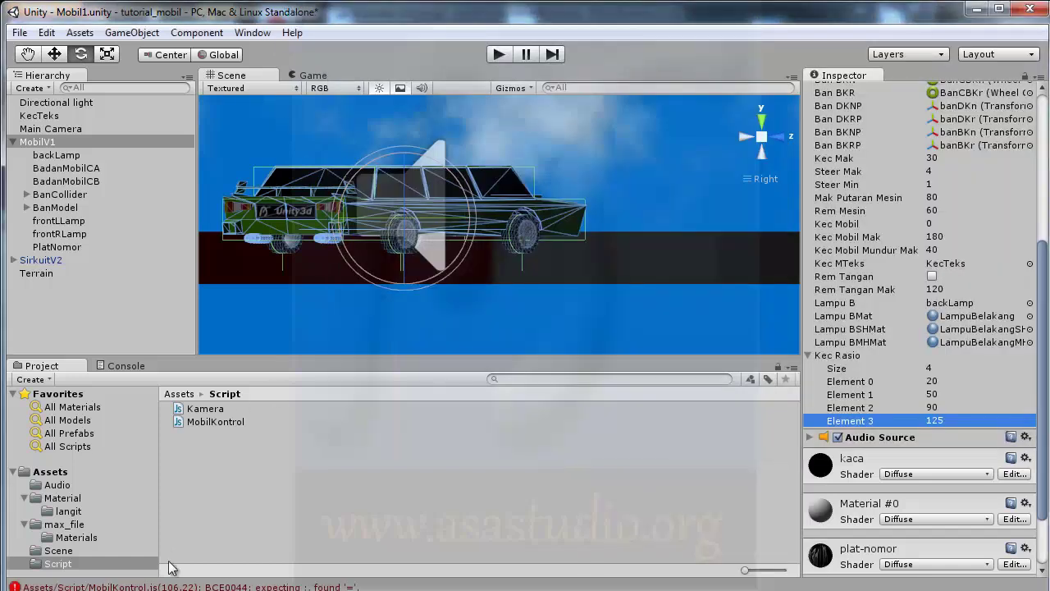
pyautogui.click(119, 367)
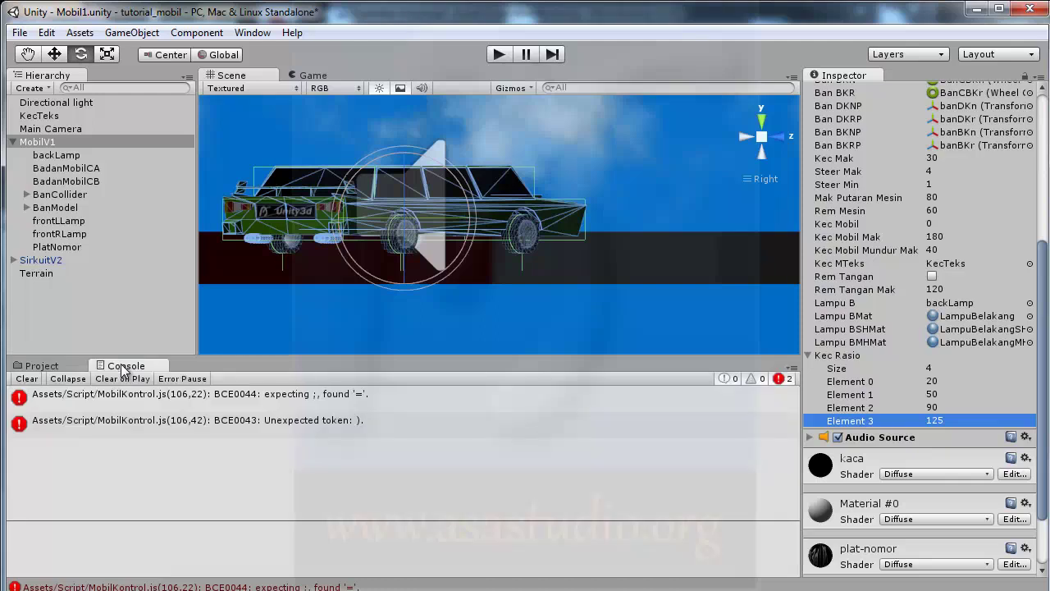
pyautogui.click(147, 398)
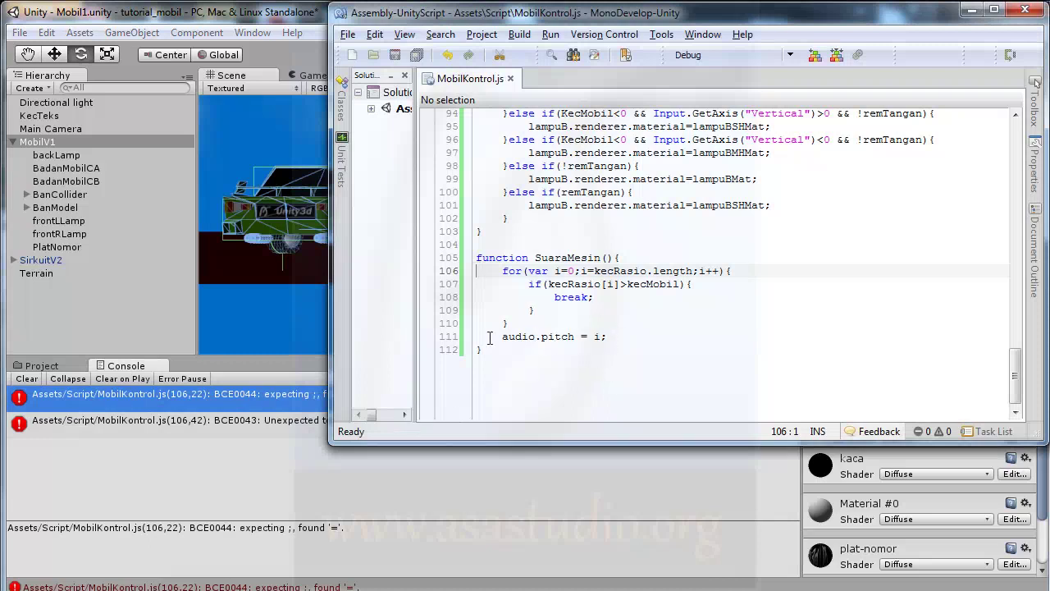
pyautogui.moveTo(608, 337); pyautogui.dragTo(606, 324)
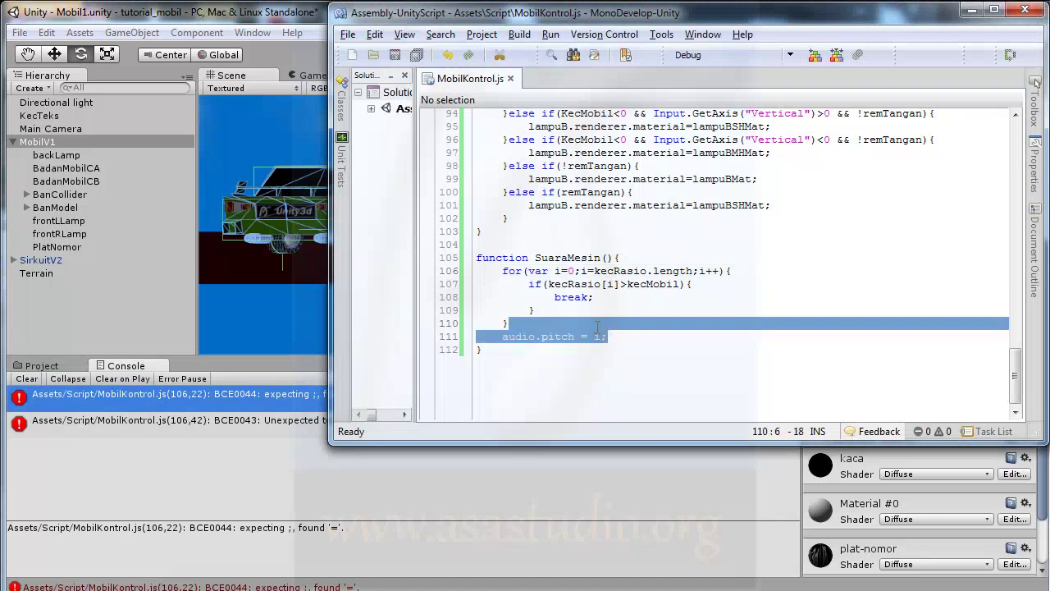
pyautogui.press('BackSpace')
pyautogui.click(552, 312)
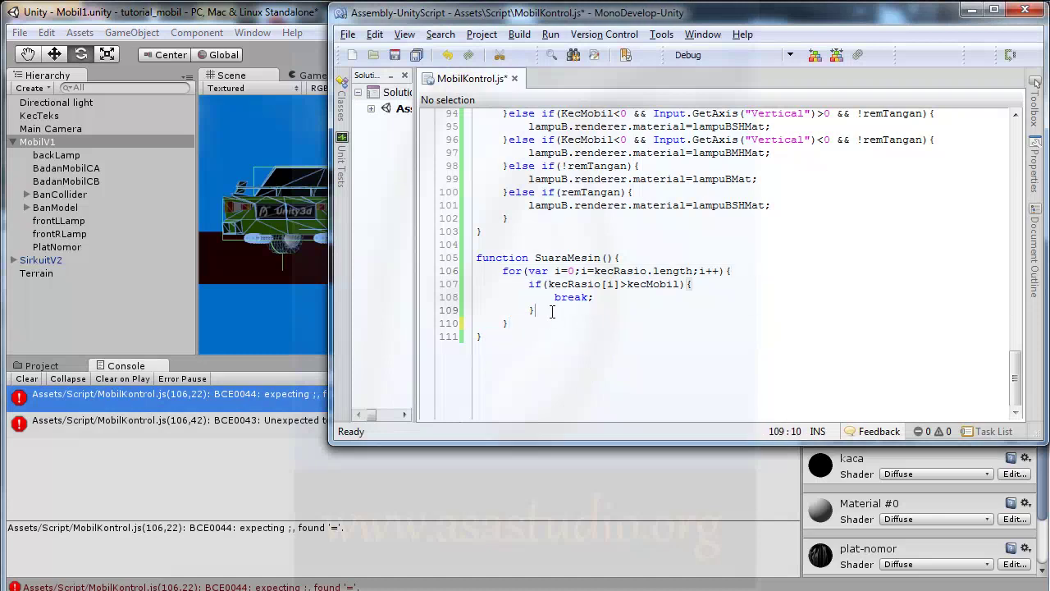
pyautogui.hotkey('ctrl', 'z')
pyautogui.write('audio.pitch = i;')
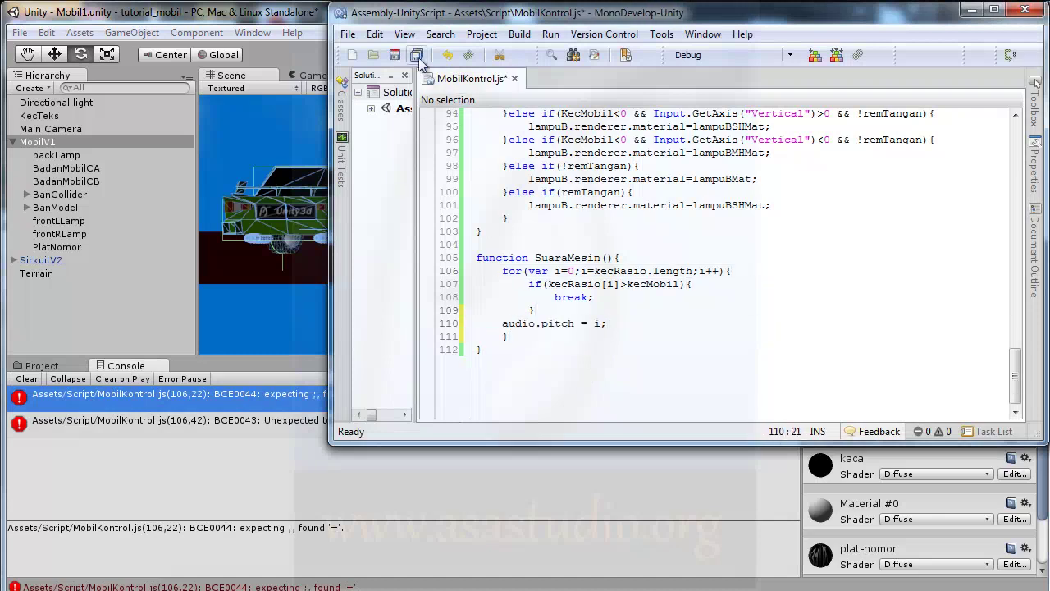
pyautogui.click(395, 55)
pyautogui.click(266, 448)
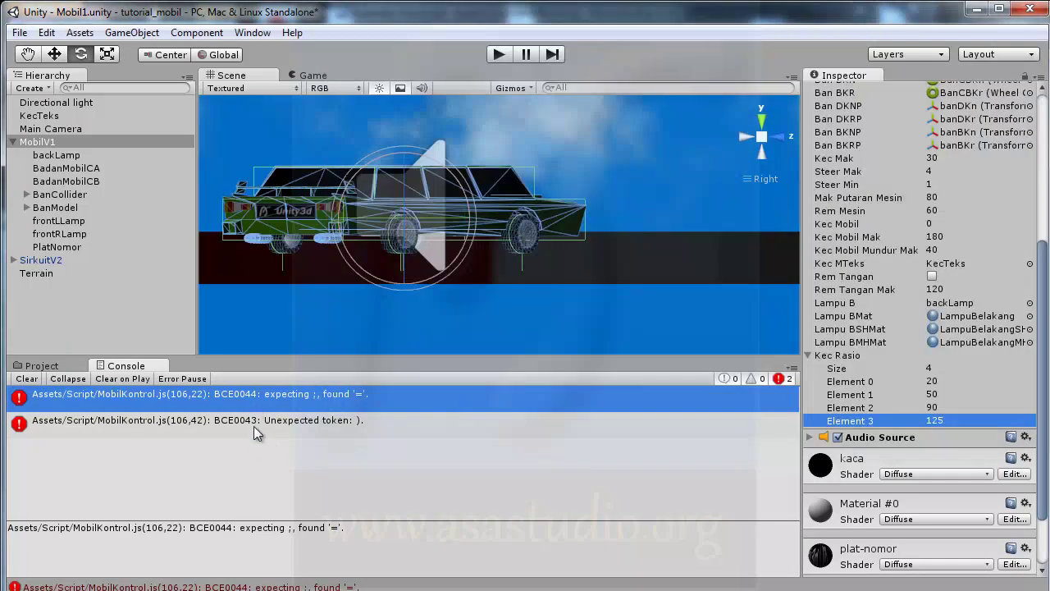
pyautogui.click(254, 427)
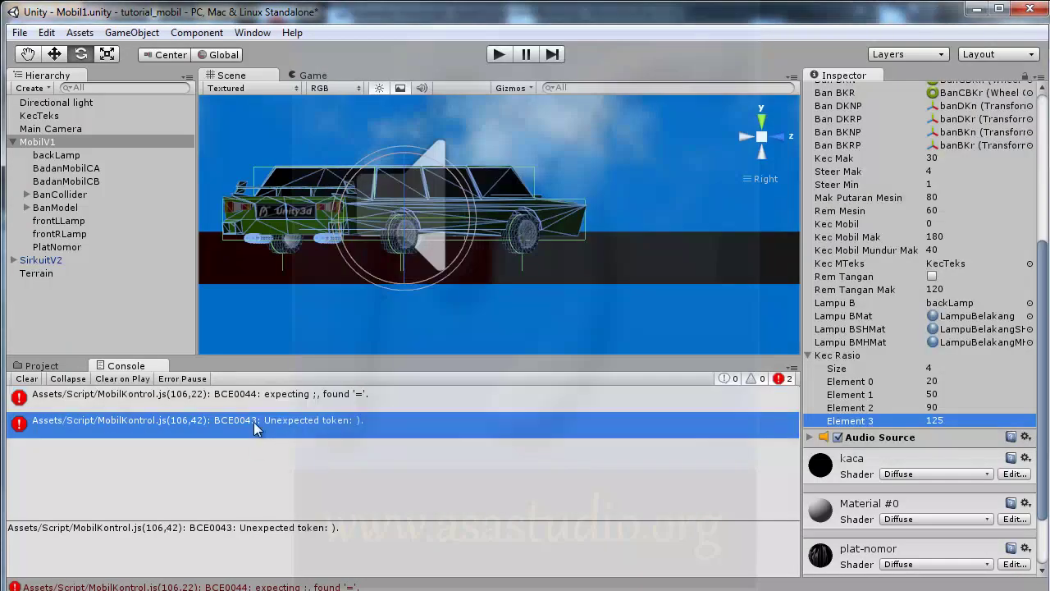
pyautogui.click(146, 395)
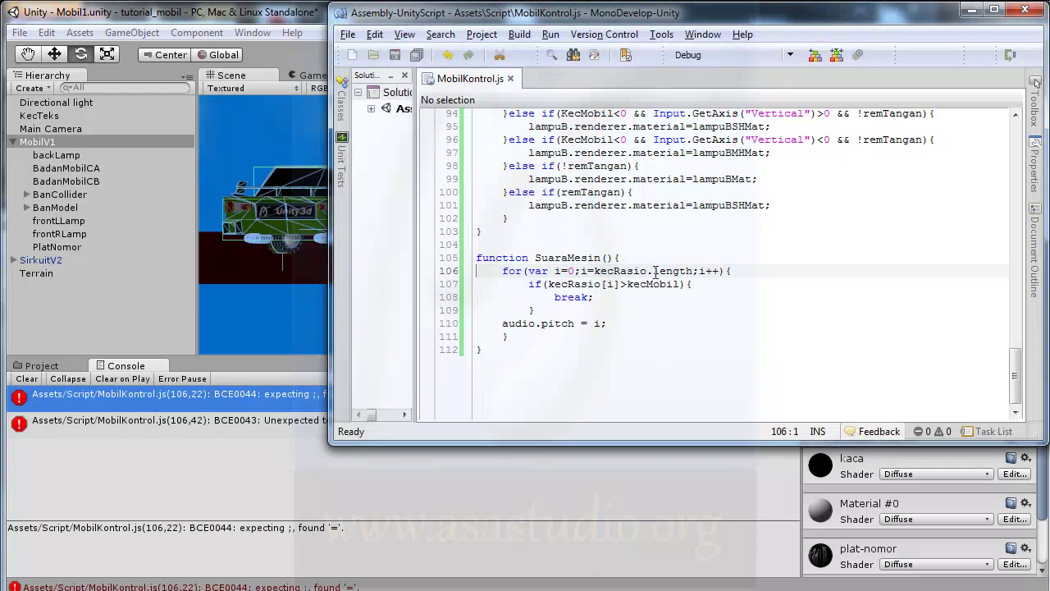
# Change the loop condition on line 106 to 'i<kecRasio.length' and save
pyautogui.click(656, 272)
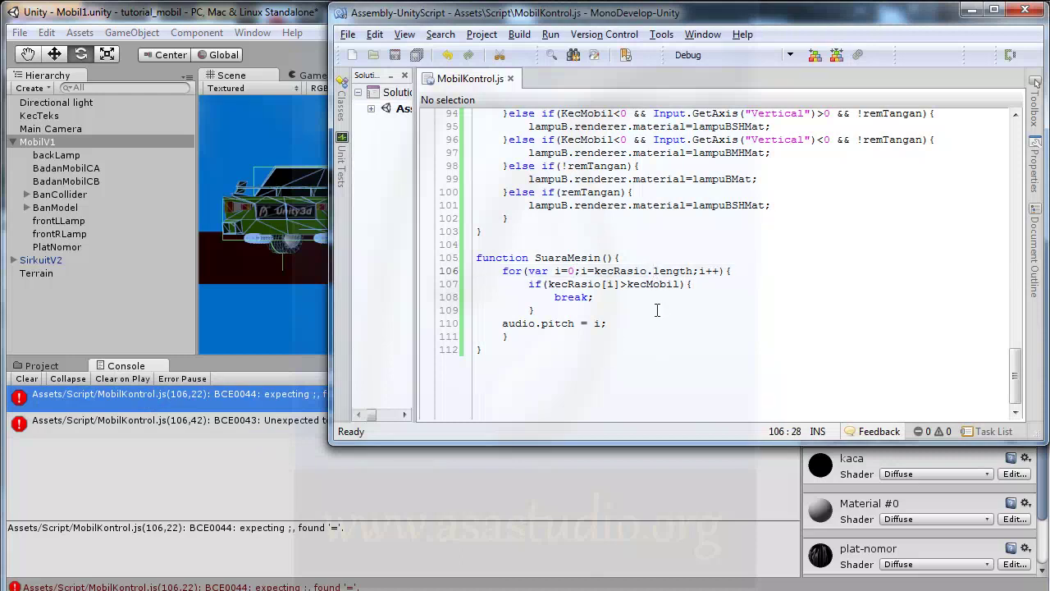
pyautogui.scroll(6, 657, 306)
pyautogui.scroll(8, 658, 307)
pyautogui.scroll(10, 658, 307)
pyautogui.scroll(3, 662, 305)
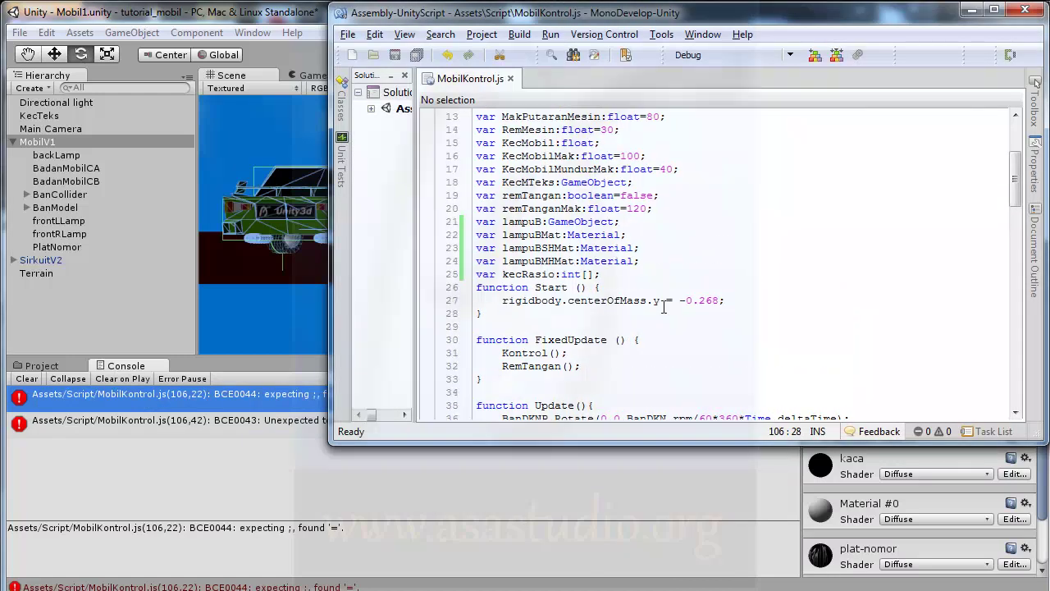
pyautogui.scroll(-1, 663, 307)
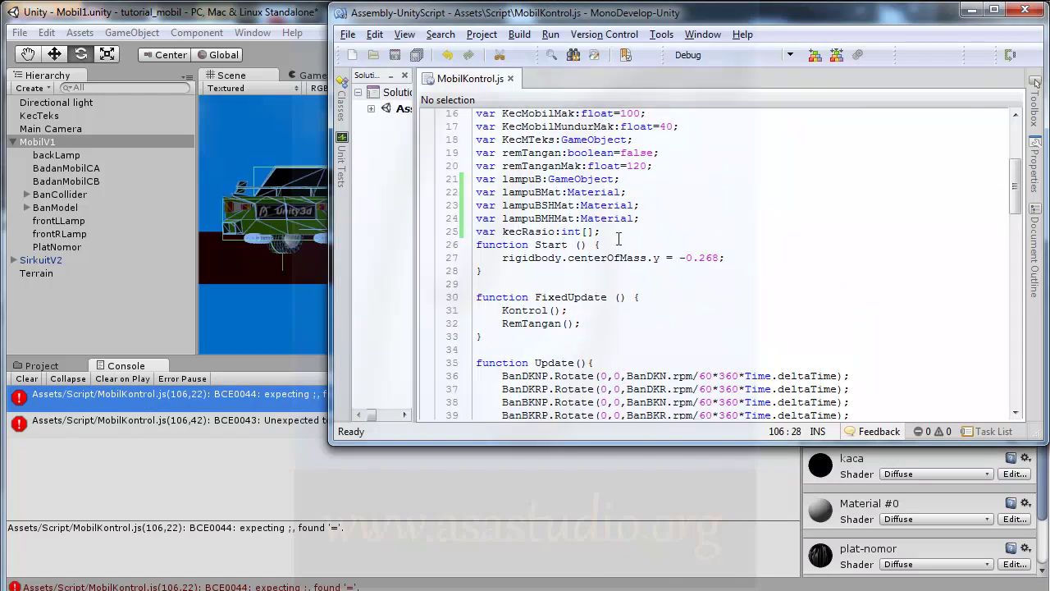
pyautogui.scroll(-3, 620, 240)
pyautogui.scroll(-8, 625, 244)
pyautogui.scroll(-9, 625, 244)
pyautogui.scroll(-6, 625, 245)
pyautogui.click(587, 270)
pyautogui.hotkey('shift', 'Right')
pyautogui.write('<')
pyautogui.click(418, 55)
pyautogui.click(224, 475)
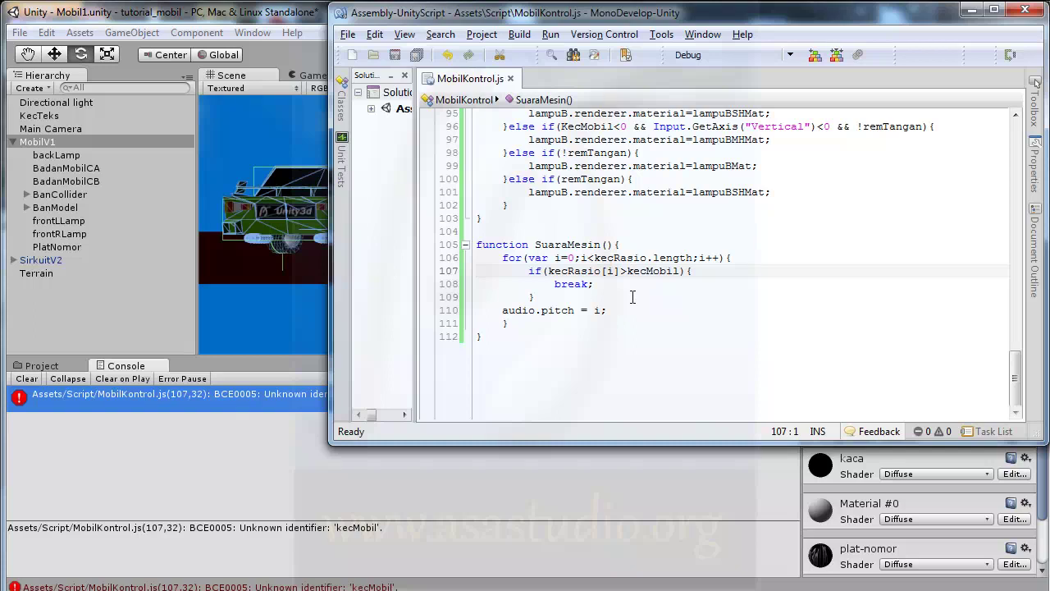
# Delete the if/break block from the loop, save, and start the game in Unity
pyautogui.scroll(1, 633, 297)
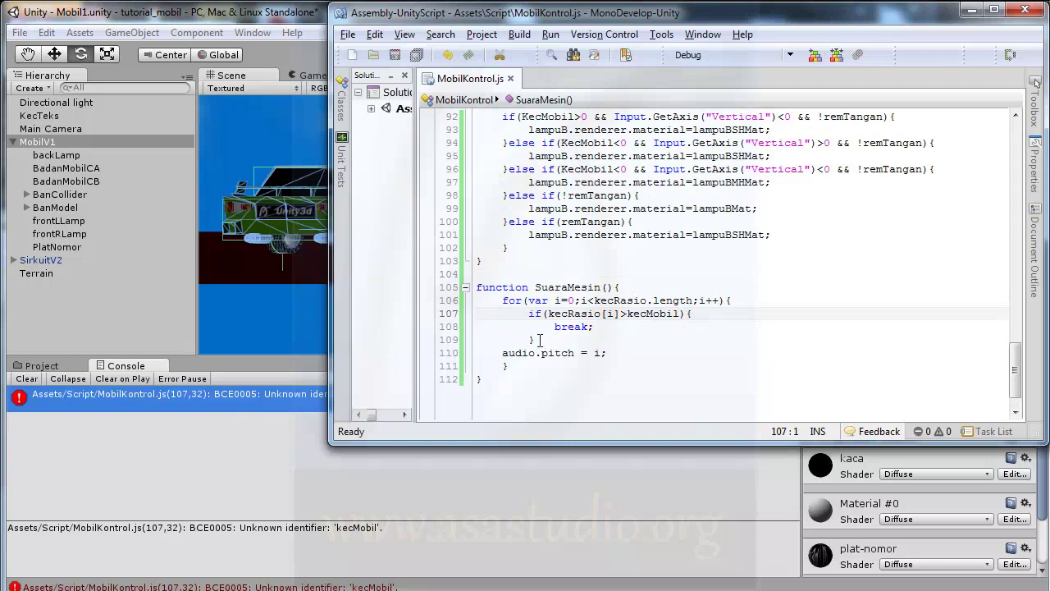
pyautogui.moveTo(536, 340); pyautogui.dragTo(530, 315)
pyautogui.hotkey('ctrl', 'c')
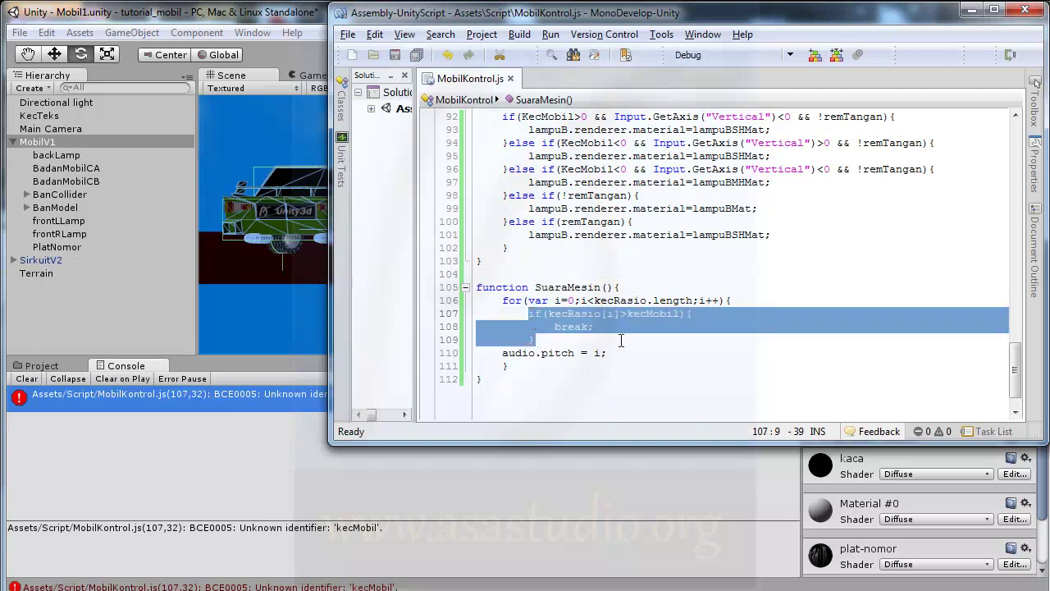
pyautogui.press('Delete')
pyautogui.click(414, 59)
pyautogui.click(275, 23)
pyautogui.click(506, 54)
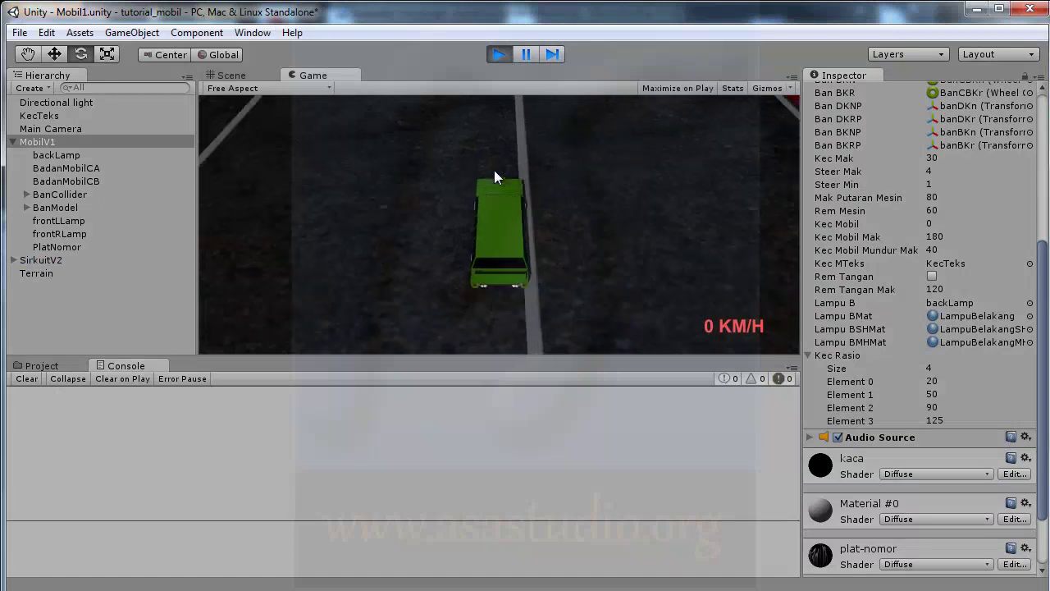
# Accelerate the car to about 117 KM/H, then exit Play mode
pyautogui.press('Up')
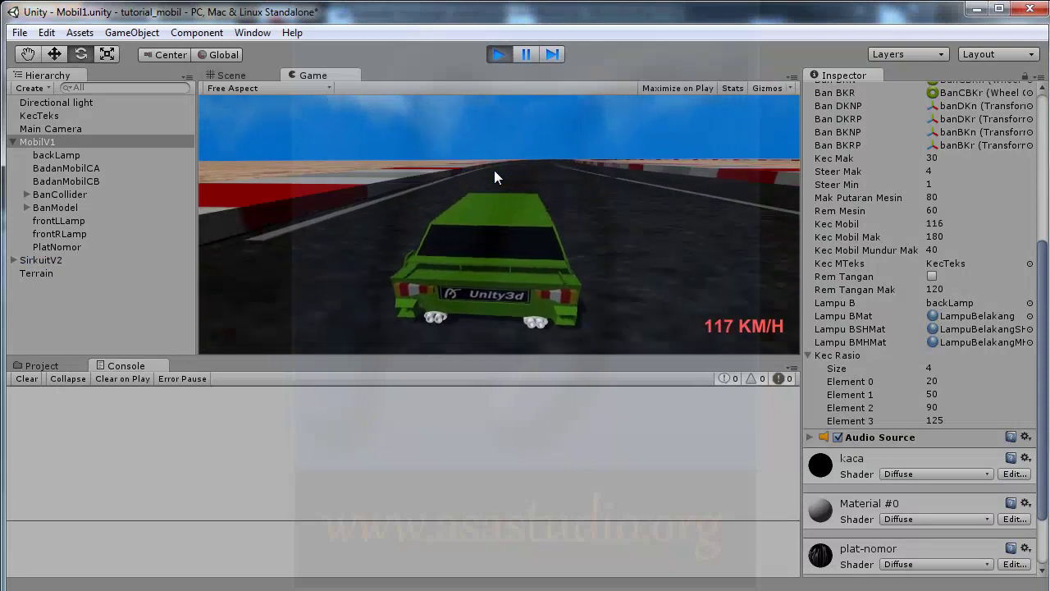
pyautogui.click(499, 53)
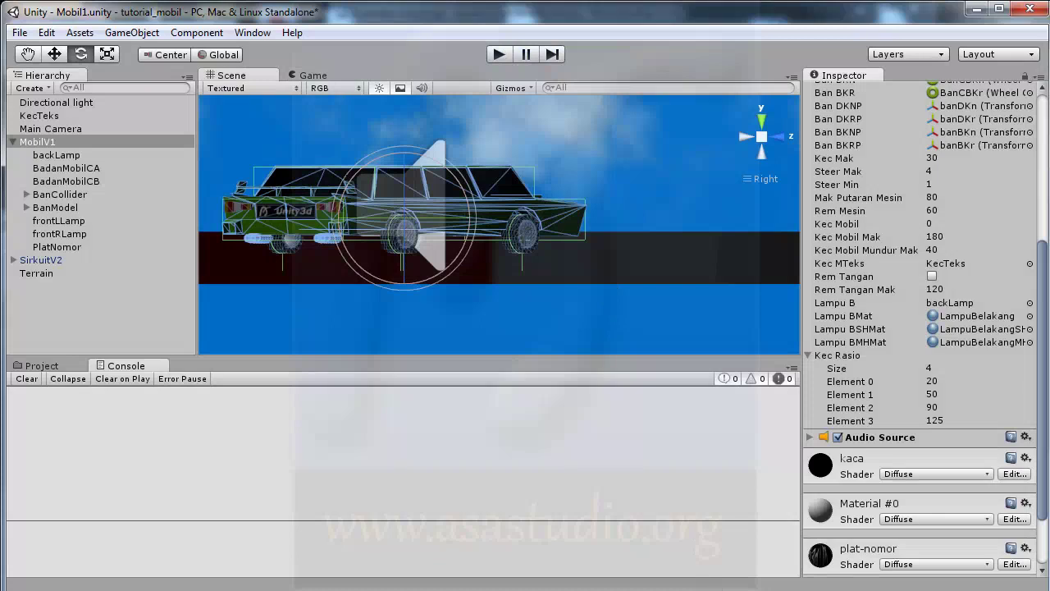
# Restore the if/break block in the loop and check the KecMobil declaration on line 15
pyautogui.hotkey('alt', 'Tab')
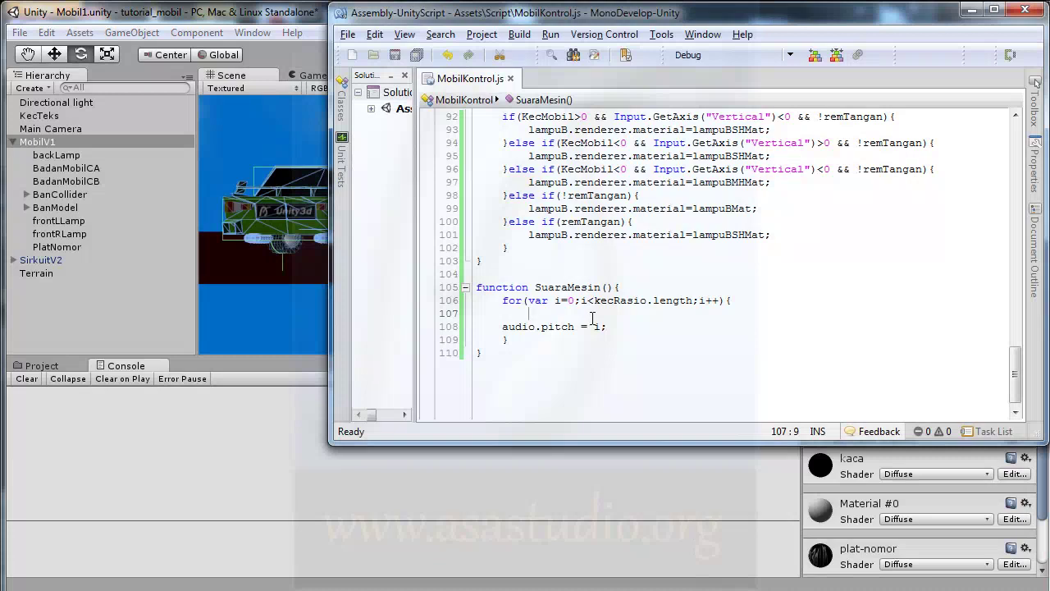
pyautogui.hotkey('ctrl', 'v')
pyautogui.doubleClick(589, 300)
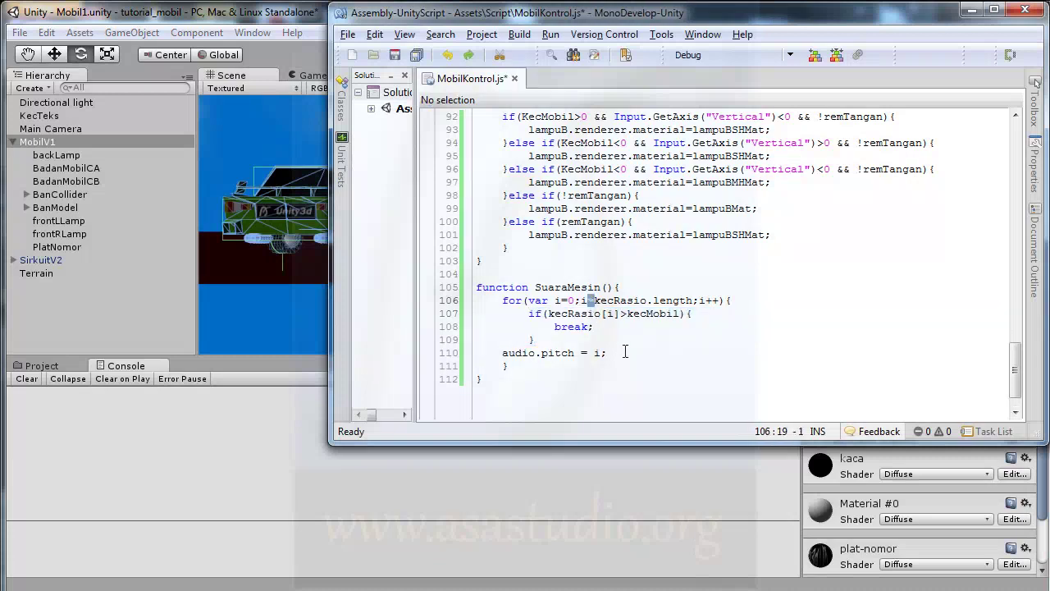
pyautogui.press('Escape')
pyautogui.click(637, 300)
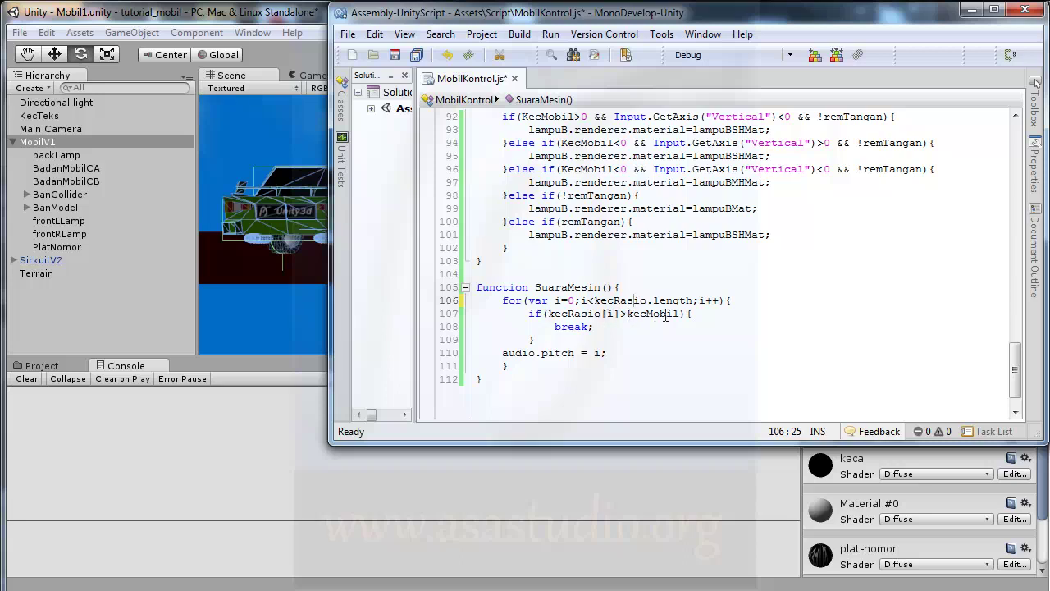
pyautogui.click(694, 327)
pyautogui.scroll(9, 697, 324)
pyautogui.scroll(9, 700, 320)
pyautogui.scroll(8, 704, 316)
pyautogui.scroll(2, 703, 313)
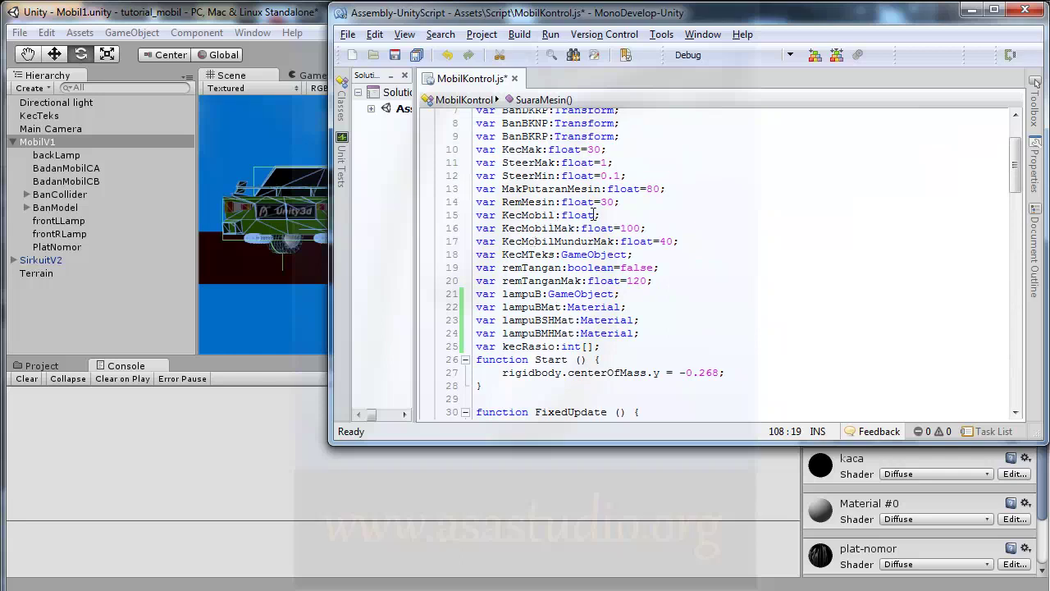
pyautogui.click(685, 215)
pyautogui.scroll(-7, 699, 236)
pyautogui.scroll(-8, 702, 238)
pyautogui.scroll(-6, 710, 246)
pyautogui.scroll(-7, 713, 248)
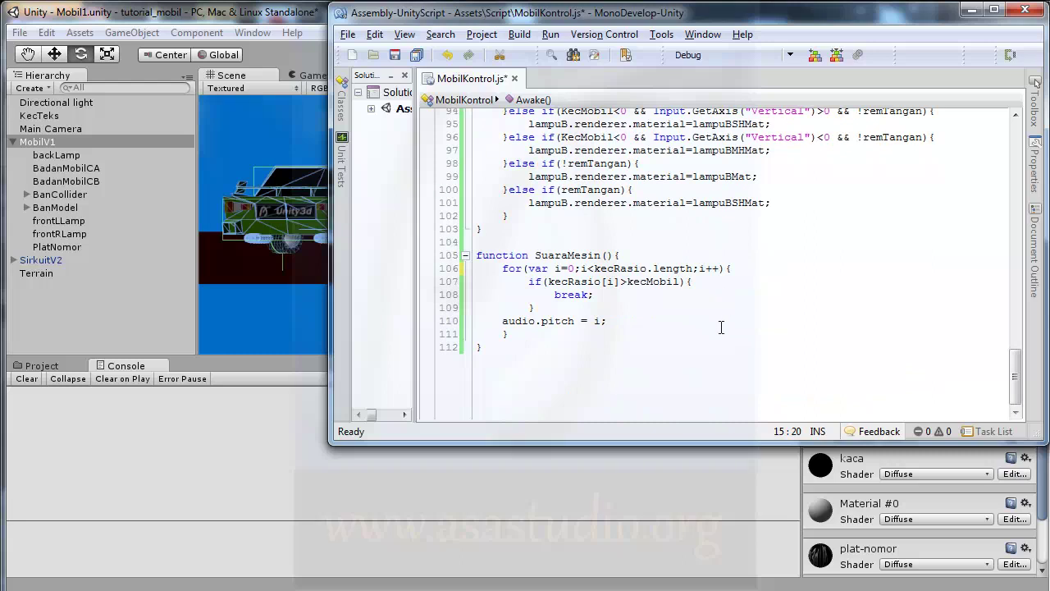
# Change kecMobil to KecMobil in the if condition on line 107 and save
pyautogui.click(629, 282)
pyautogui.hotkey('shift', 'Left')
pyautogui.write('K')
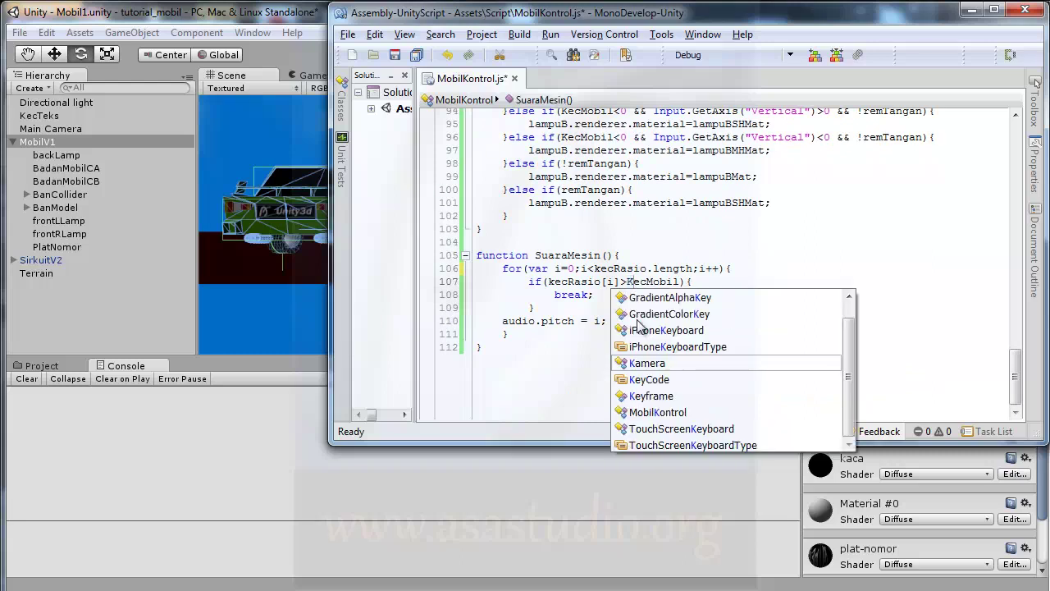
pyautogui.press('Escape')
pyautogui.click(673, 257)
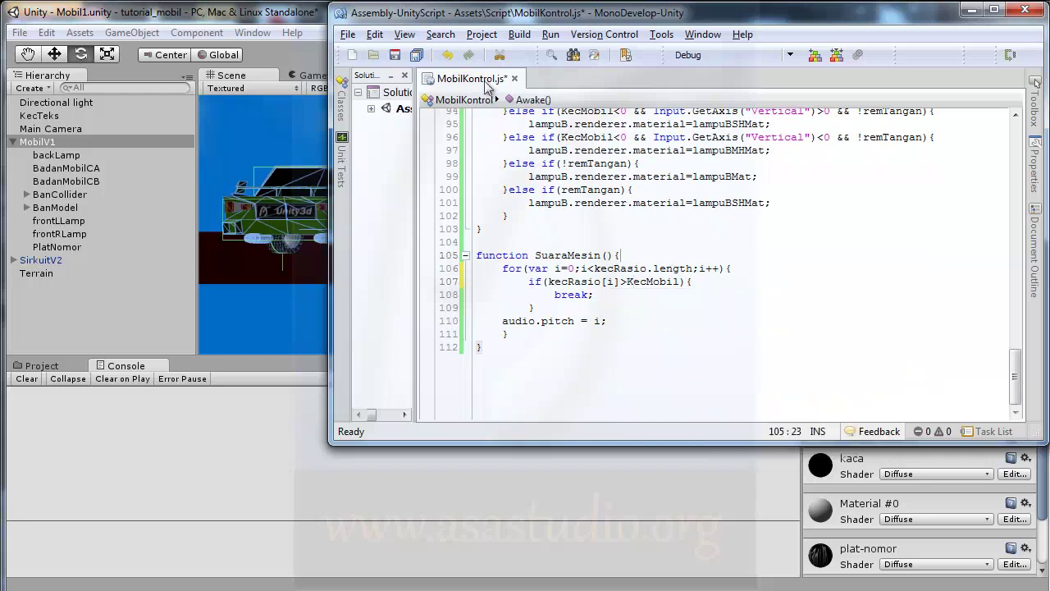
pyautogui.click(417, 54)
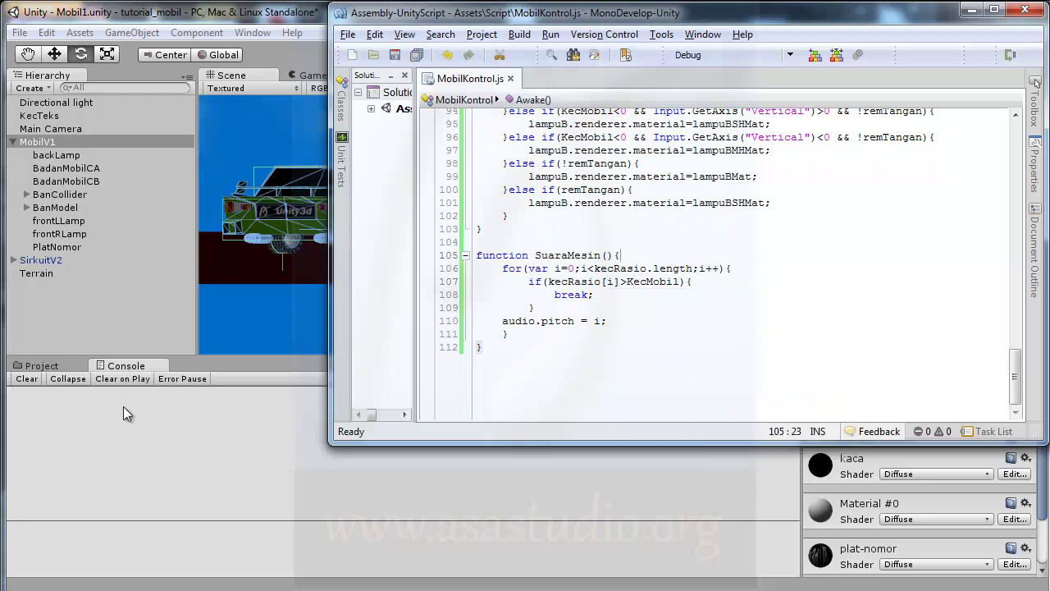
# With the Console showing, play and drive the car to 34 KM/H error-free, then stop
pyautogui.click(123, 407)
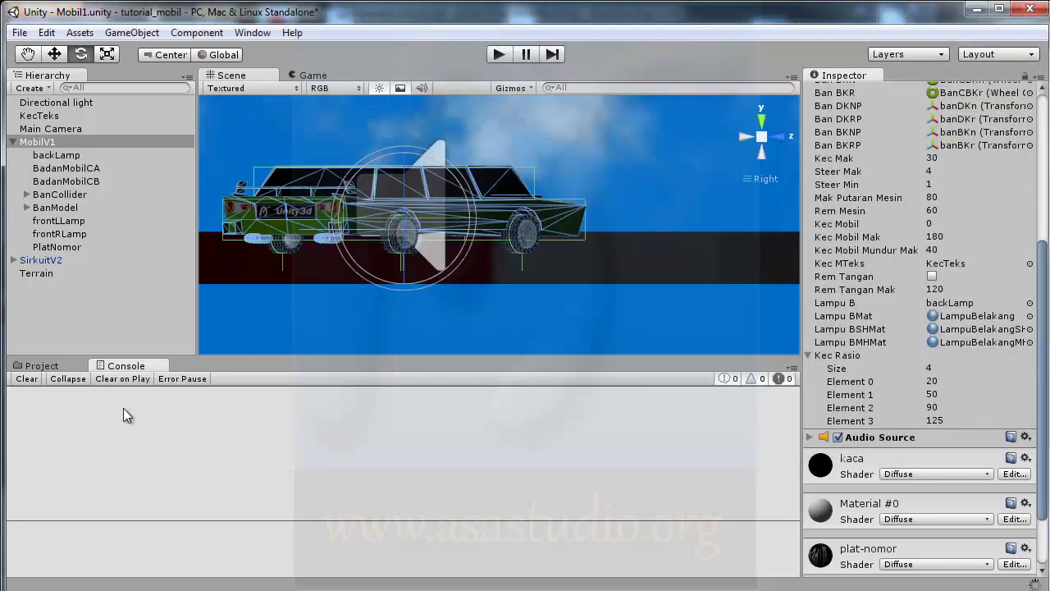
pyautogui.click(48, 366)
pyautogui.click(137, 366)
pyautogui.click(501, 54)
pyautogui.hotkey('ctrl', 'p')
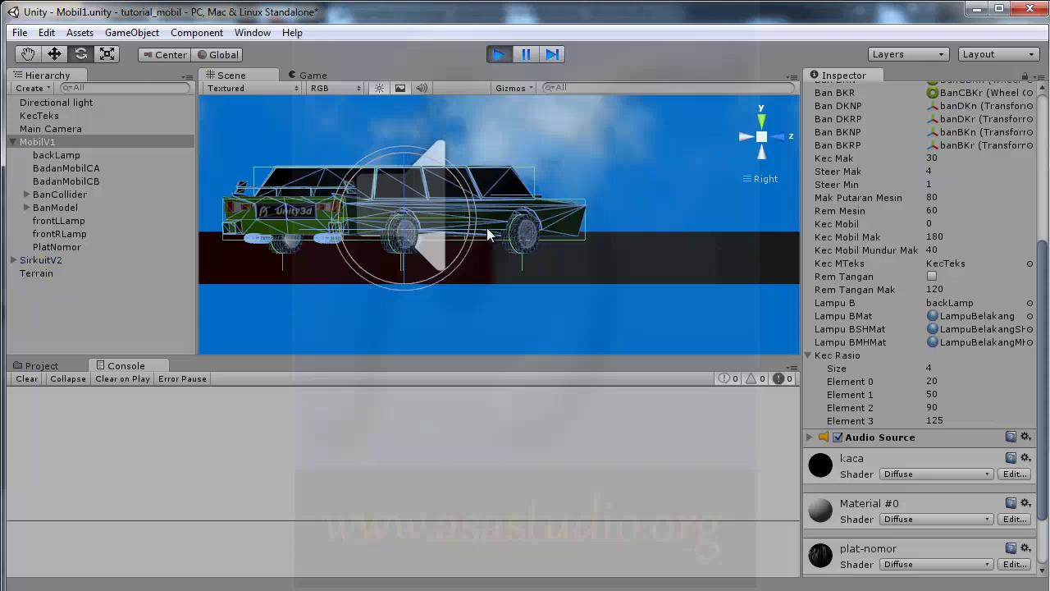
pyautogui.press('Up')
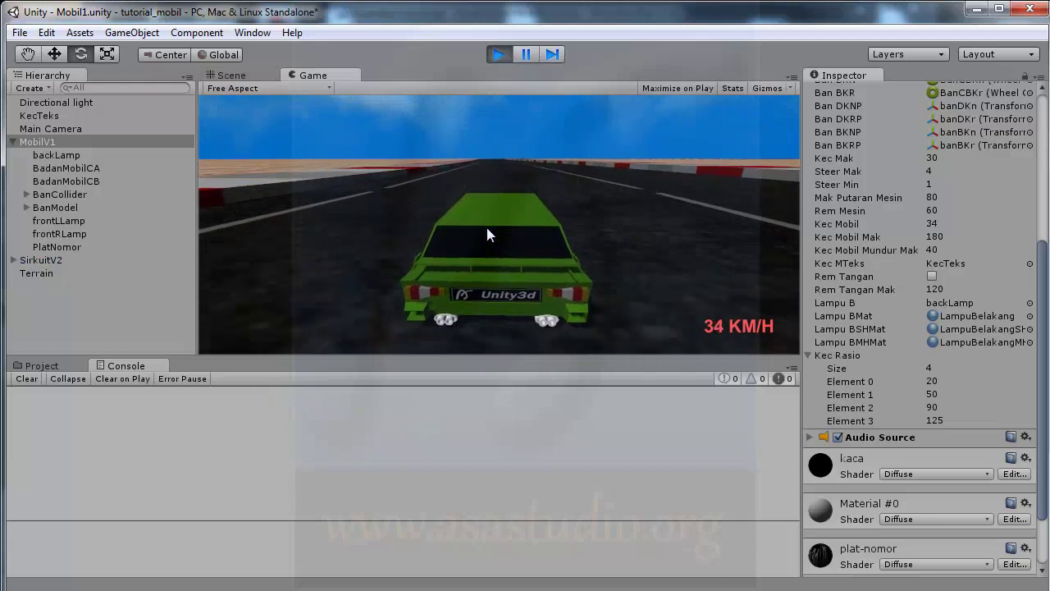
pyautogui.click(500, 55)
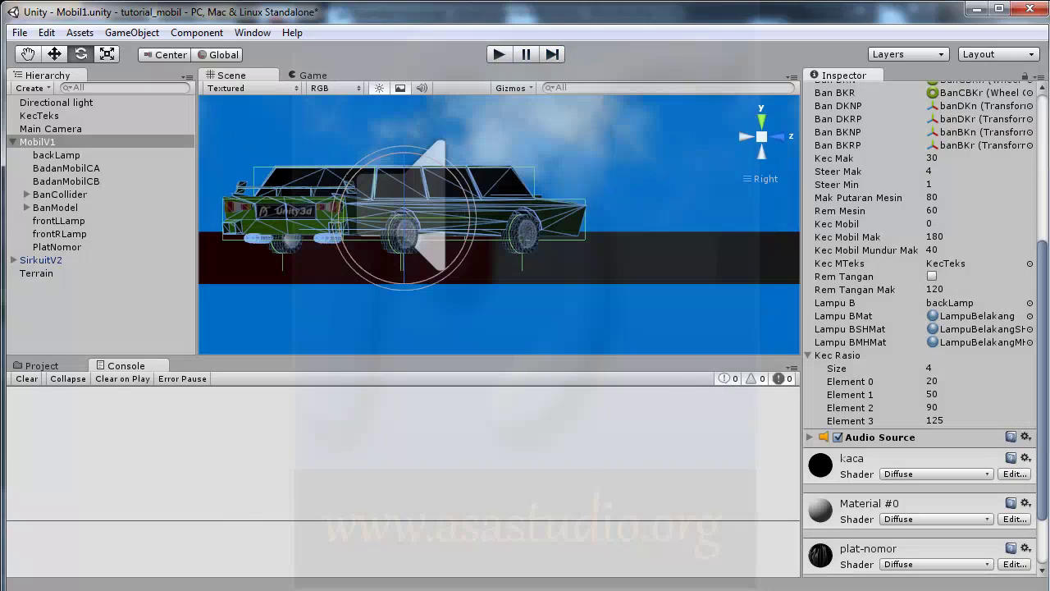
# Move the audio.pitch = i line out of the for loop to just after it
pyautogui.hotkey('alt', 'Tab')
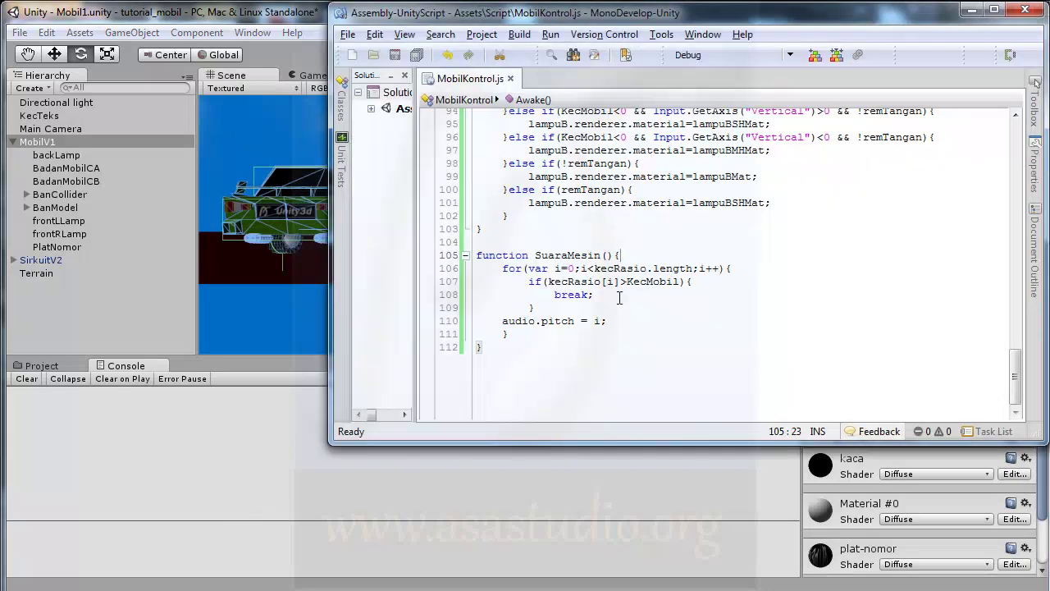
pyautogui.moveTo(610, 313); pyautogui.dragTo(581, 310)
pyautogui.hotkey('ctrl', 'c')
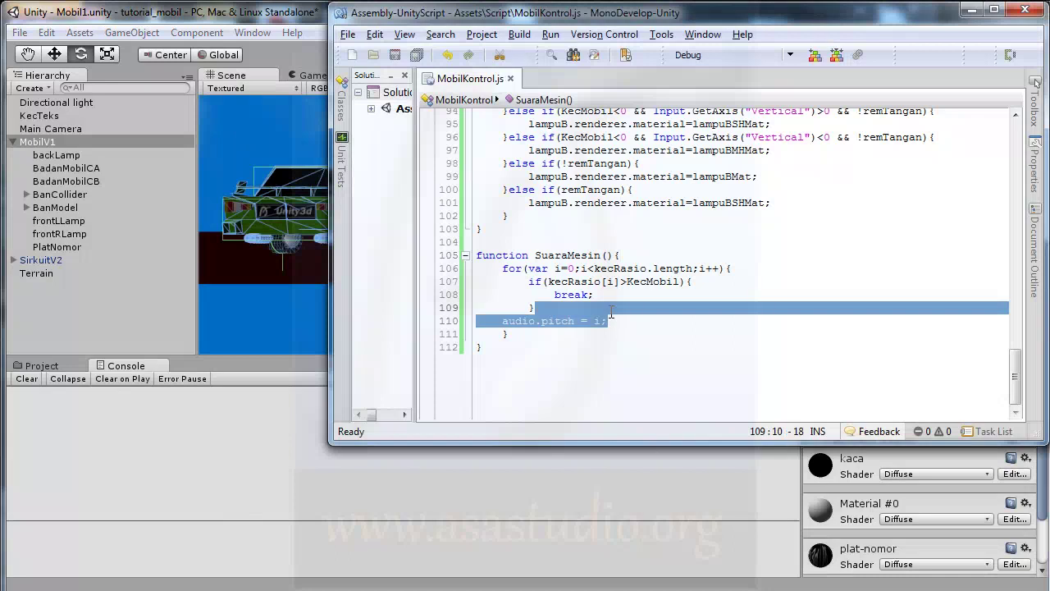
pyautogui.press('Delete')
pyautogui.click(520, 321)
pyautogui.hotkey('ctrl', 'v')
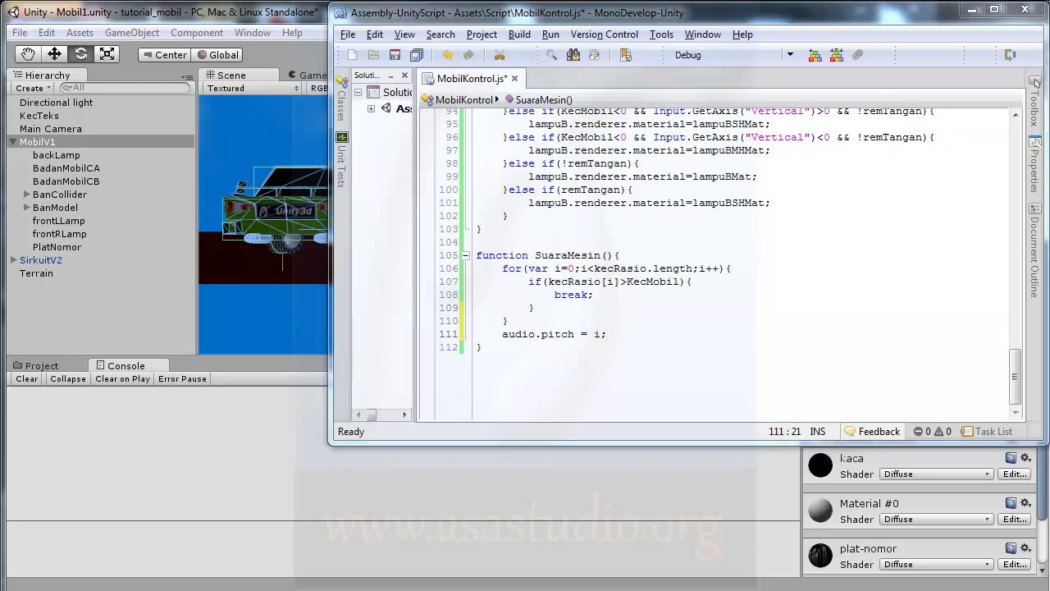
# Declare var rasioMin:float=0; and var rasioMak:float=0; above the audio.pitch line
pyautogui.click(517, 322)
pyautogui.press('Return')
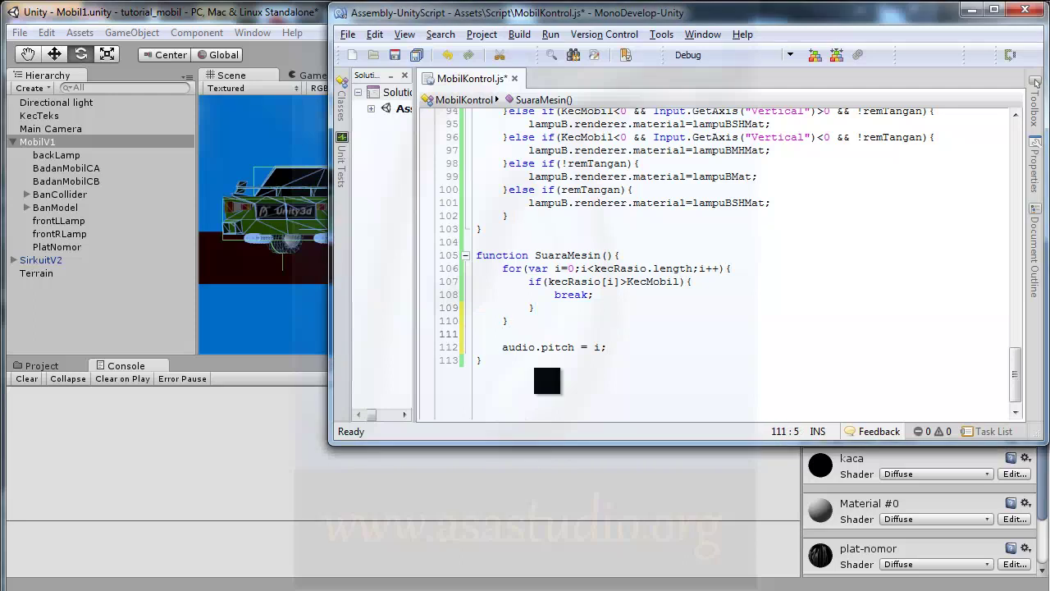
pyautogui.write('var rasioMak')
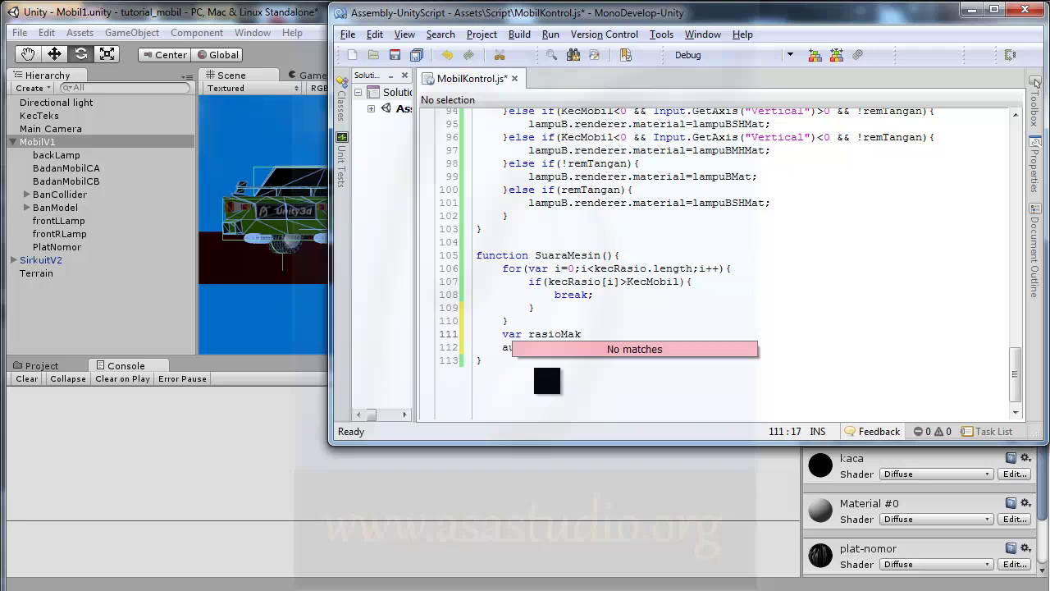
pyautogui.write(':')
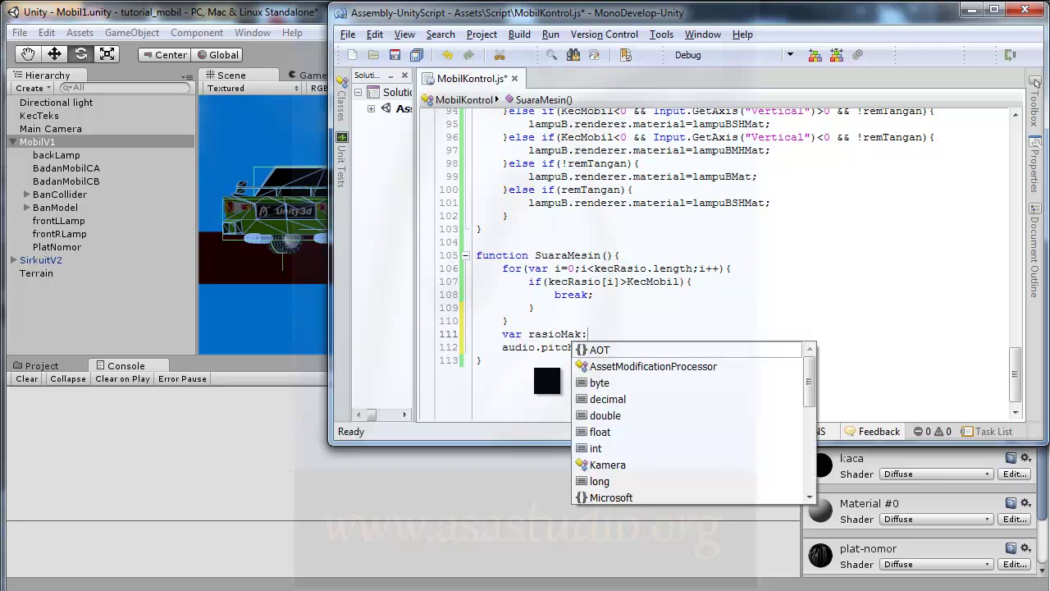
pyautogui.write('float')
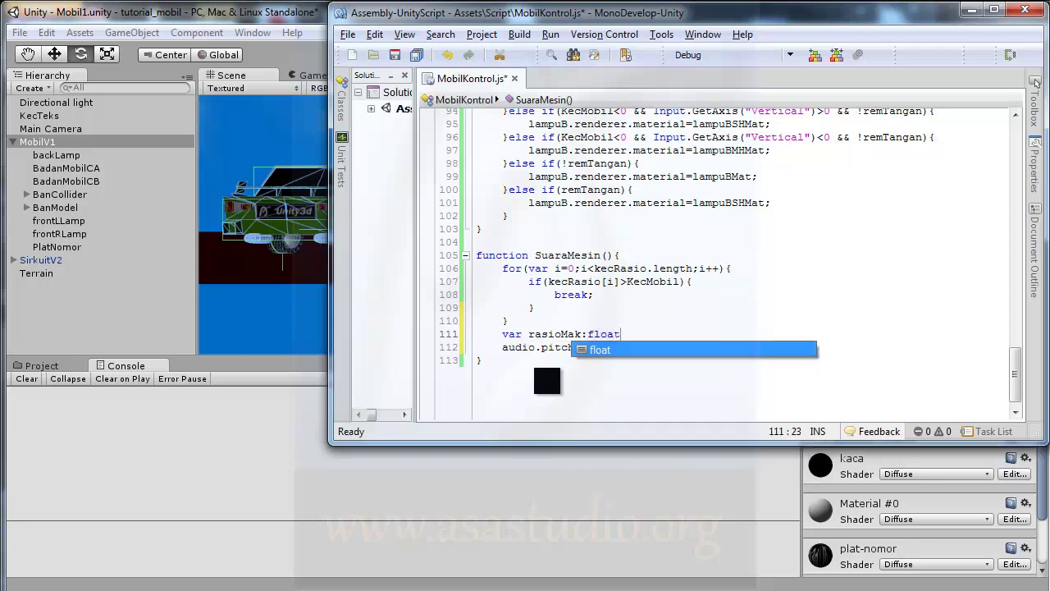
pyautogui.write('=0;')
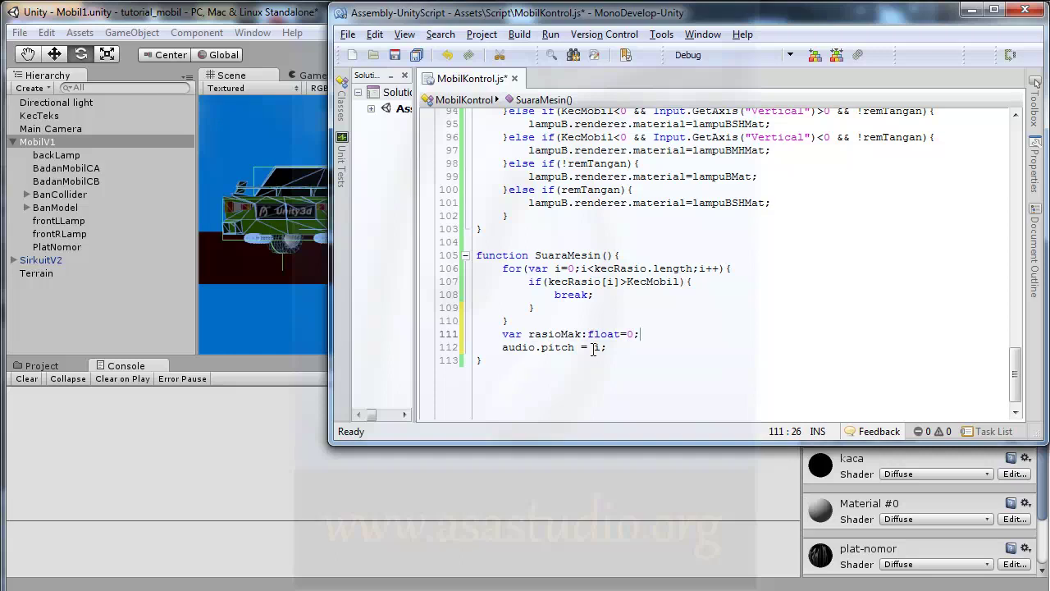
pyautogui.hotkey('shift', 'Up')
pyautogui.hotkey('ctrl', 'c')
pyautogui.press('Left')
pyautogui.hotkey('ctrl', 'v')
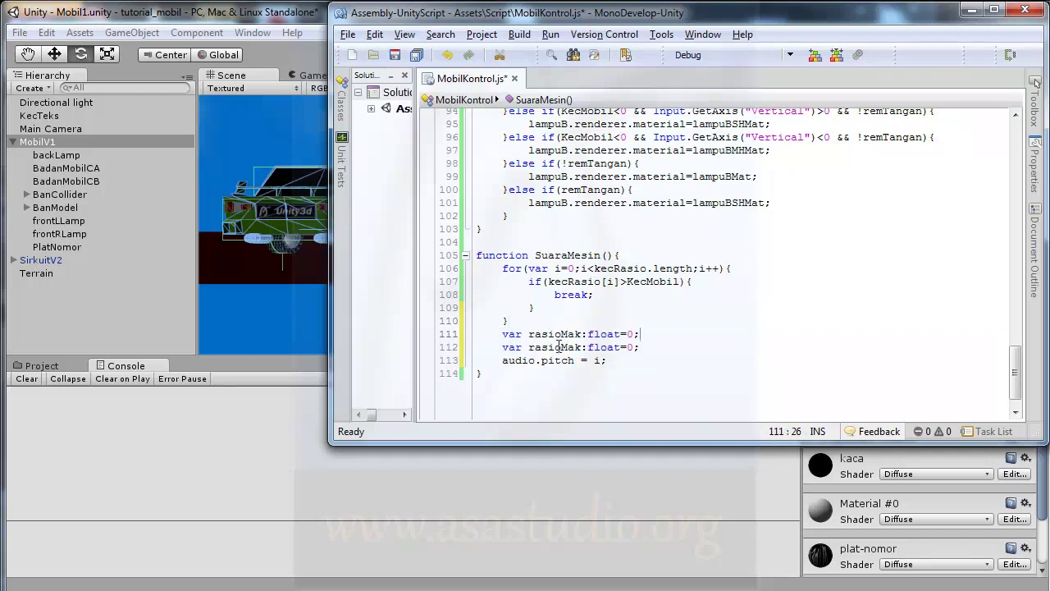
pyautogui.click(565, 334)
pyautogui.press('Right')
pyautogui.hotkey('shift', 'Right')
pyautogui.hotkey('shift', 'Right')
pyautogui.write('in')
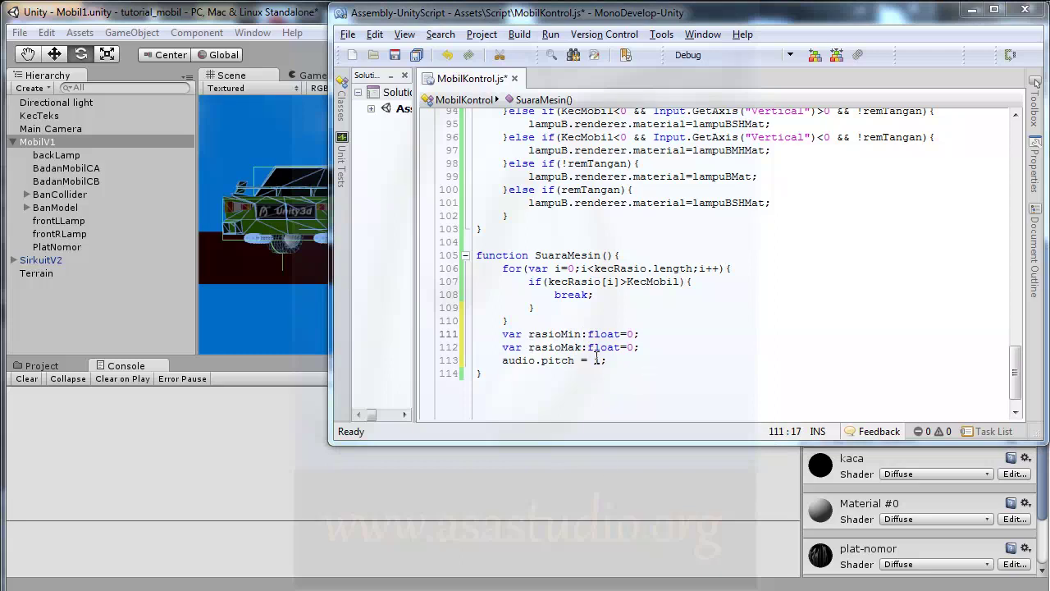
# Add an if(i==0) block that sets rasioMin=0; and rasioMak=0;
pyautogui.click(645, 348)
pyautogui.press('Return')
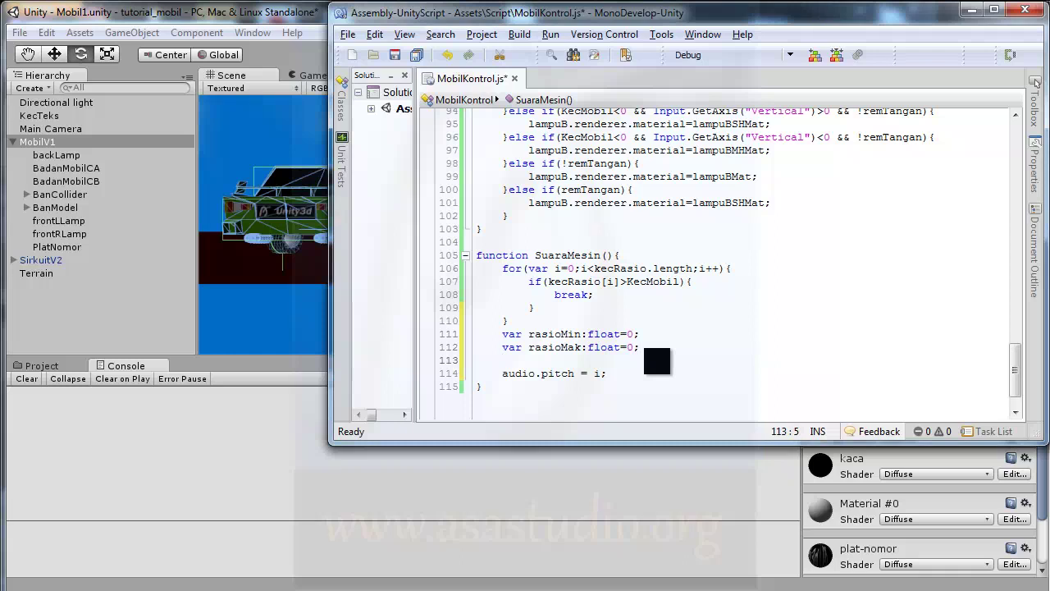
pyautogui.write('if')
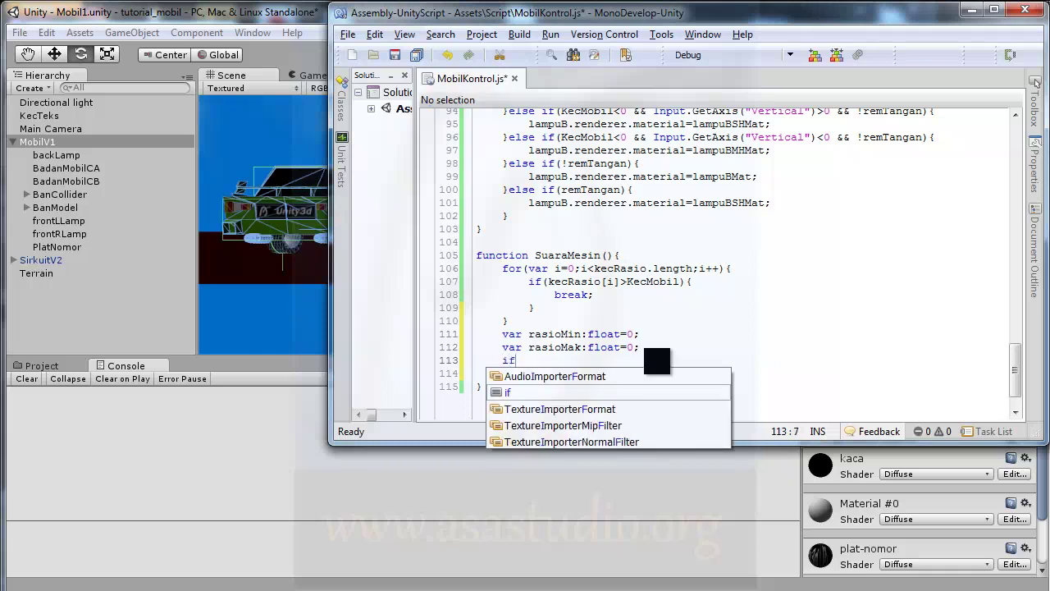
pyautogui.write('(){')
pyautogui.press('Return')
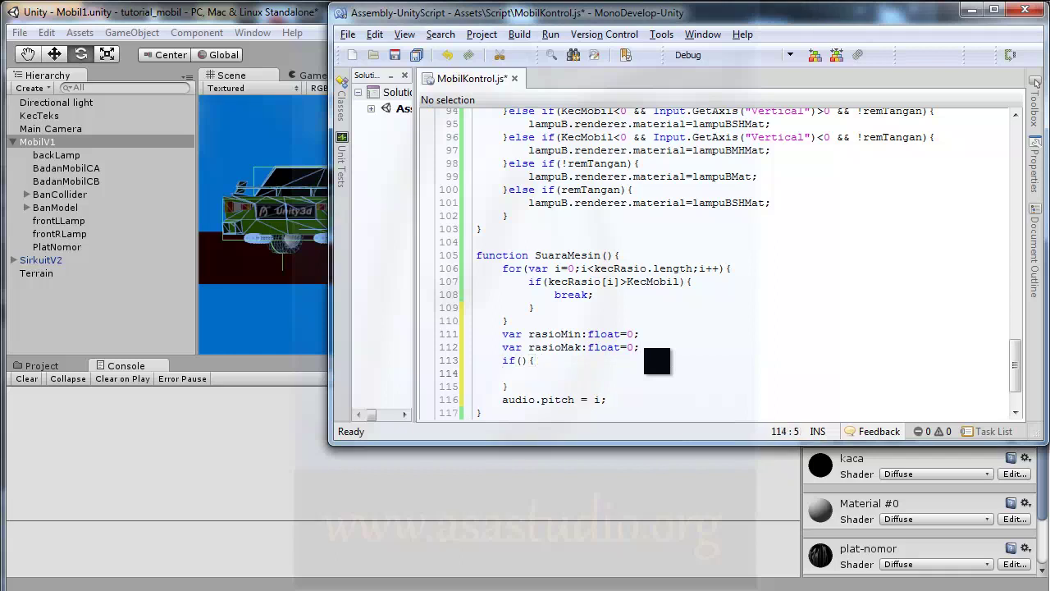
pyautogui.click(519, 360)
pyautogui.write('i')
pyautogui.write('==')
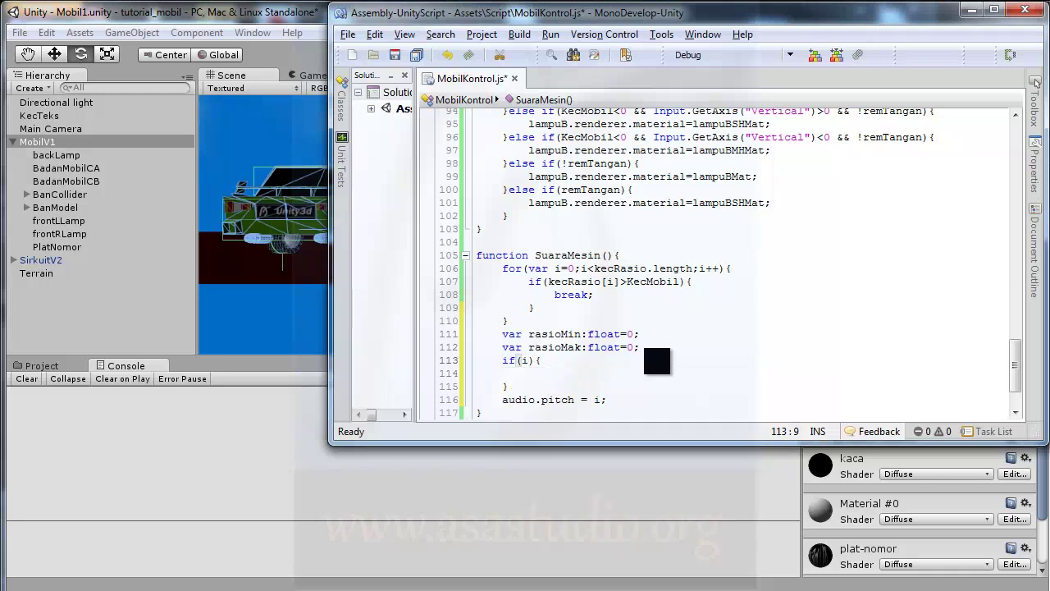
pyautogui.write('0')
pyautogui.click(529, 373)
pyautogui.write('ra')
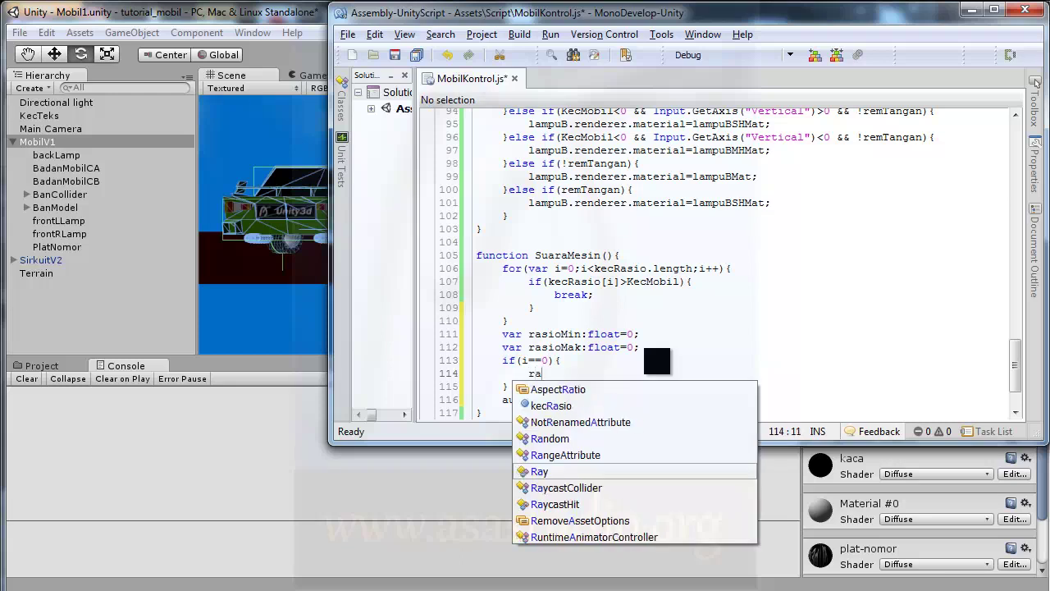
pyautogui.write('sio')
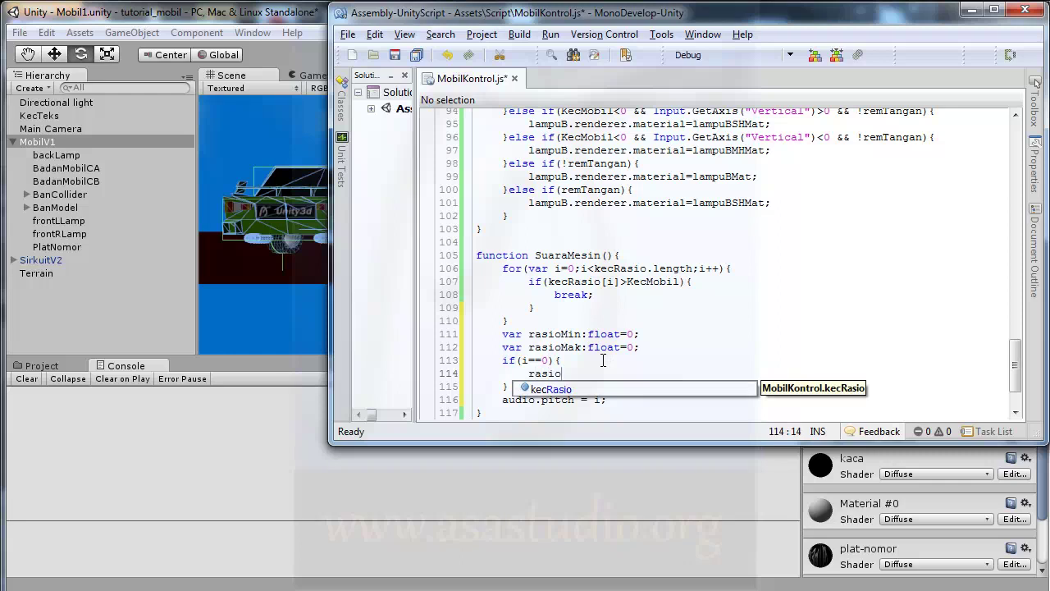
pyautogui.write('Min')
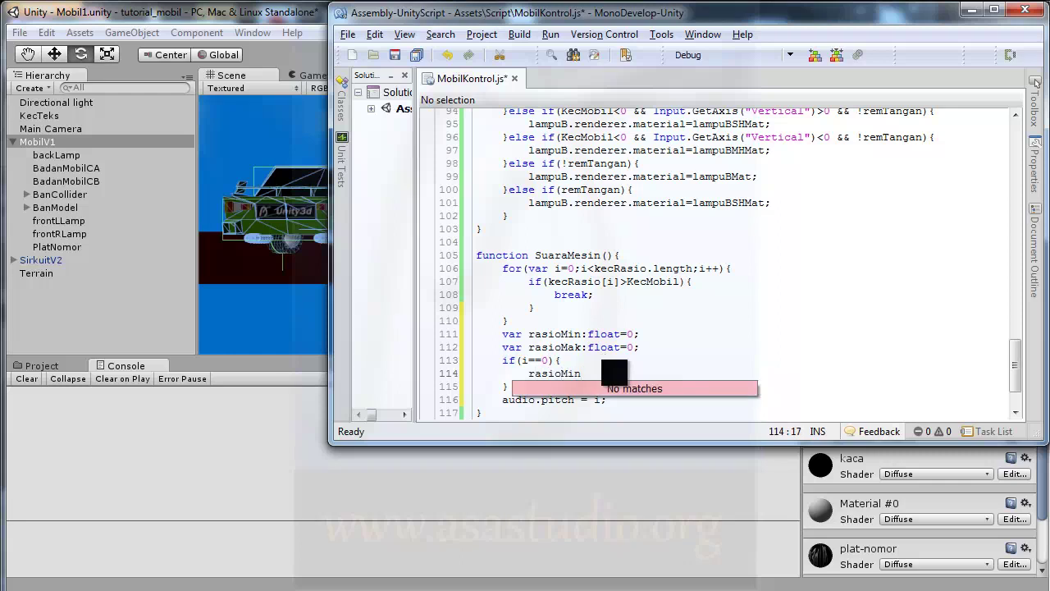
pyautogui.write('=0;')
pyautogui.press('Return')
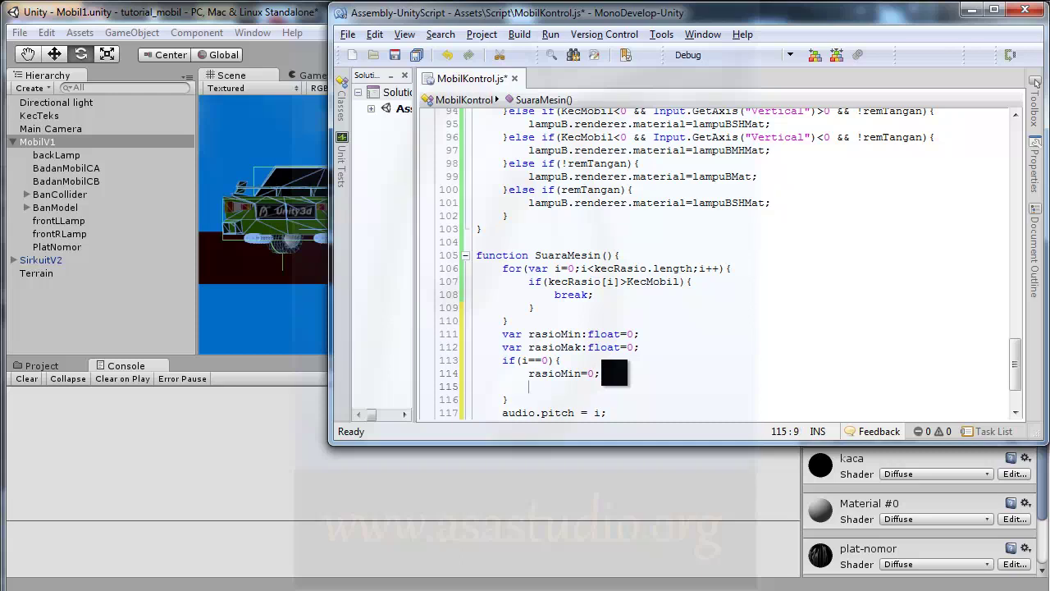
pyautogui.write('ras')
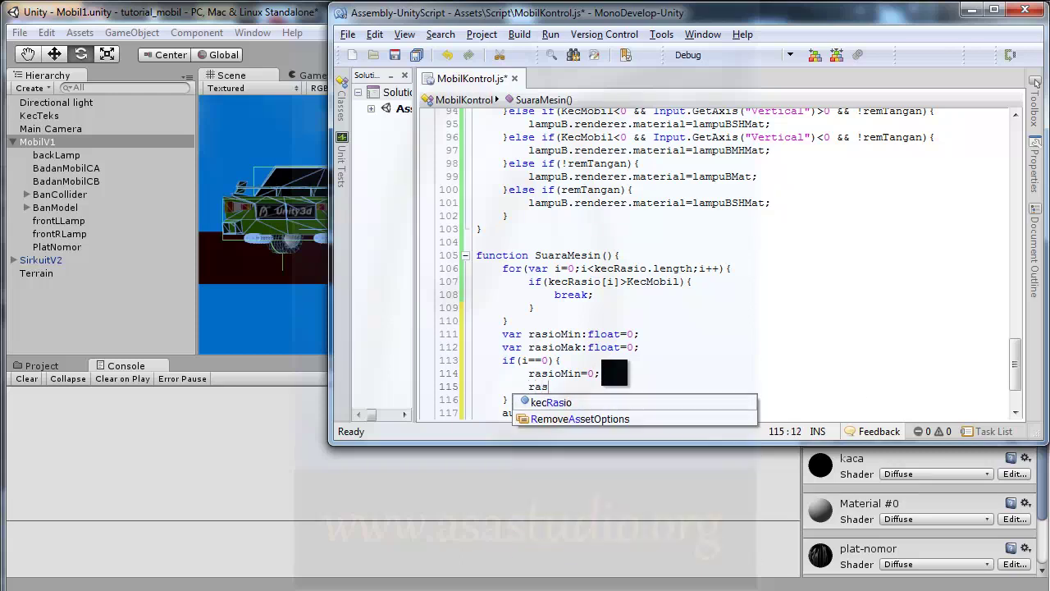
pyautogui.write('ioMak')
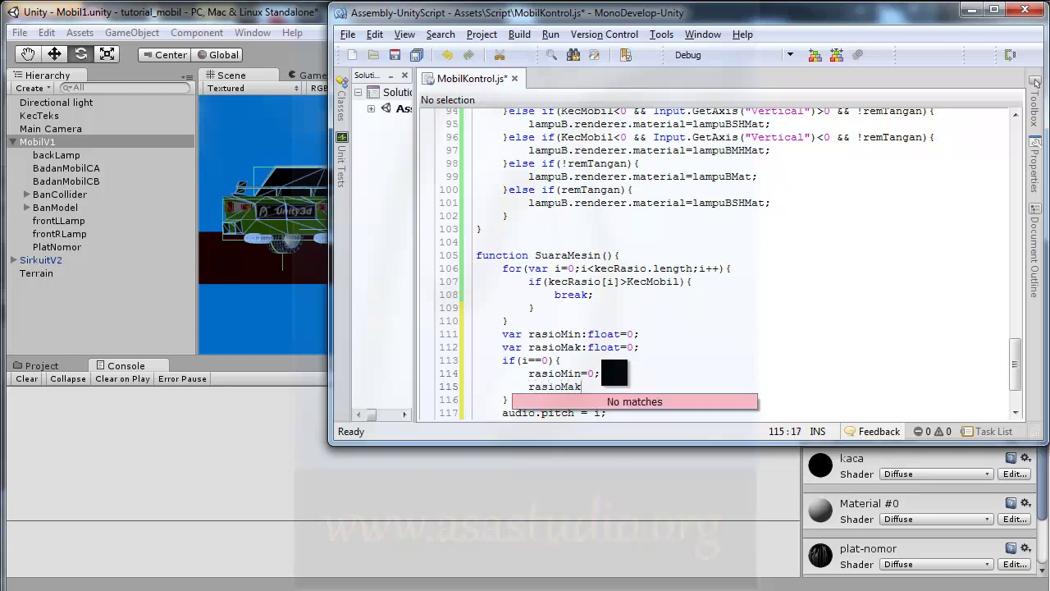
pyautogui.write('=0')
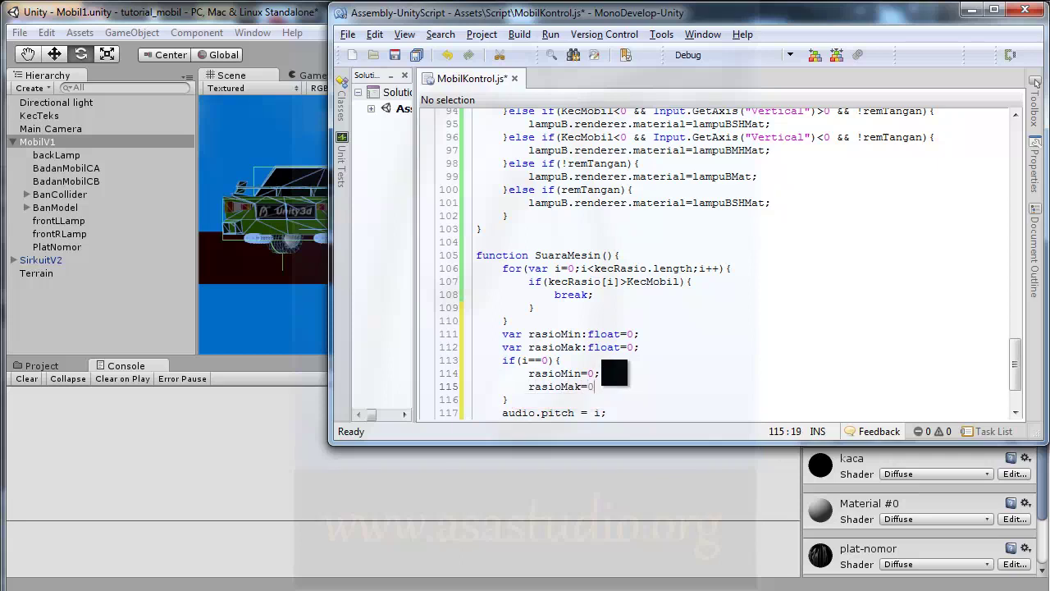
pyautogui.write(';')
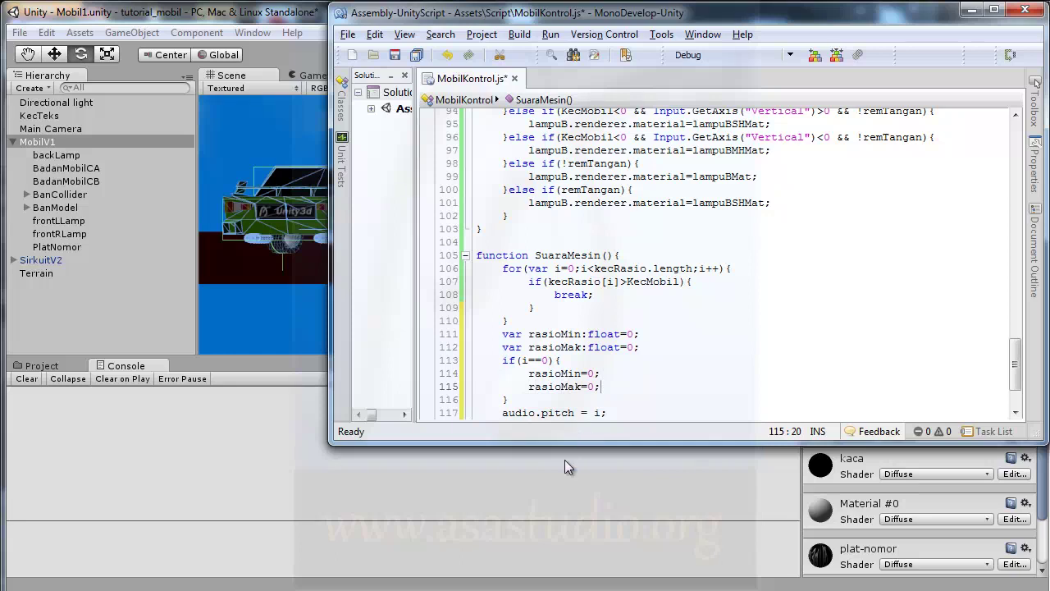
# Append an empty, indented else{} branch after the if block
pyautogui.click(525, 399)
pyautogui.write('else')
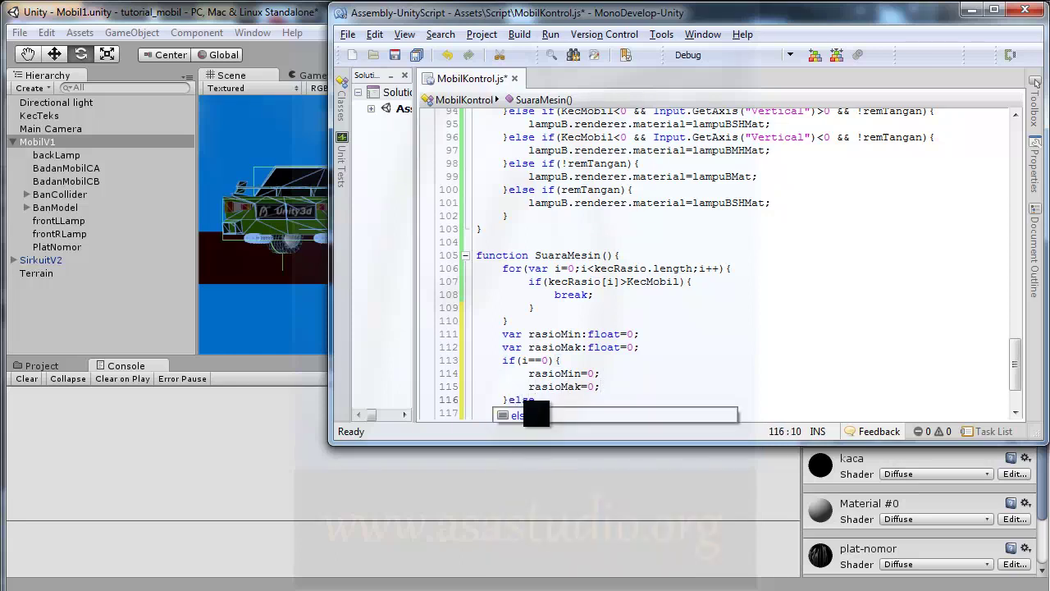
pyautogui.write('{}')
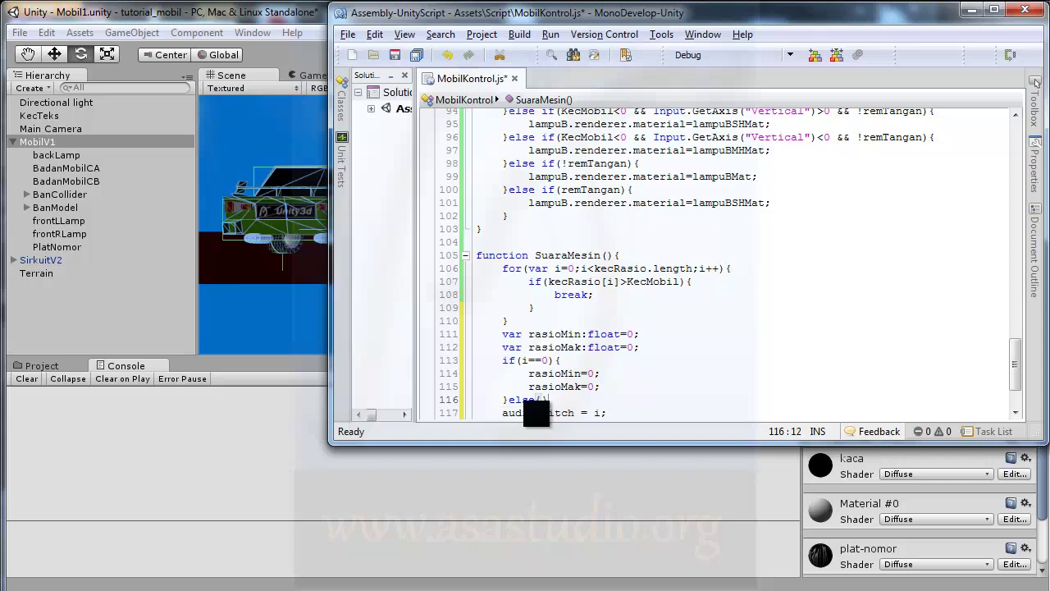
pyautogui.press('Return')
pyautogui.press('Tab')
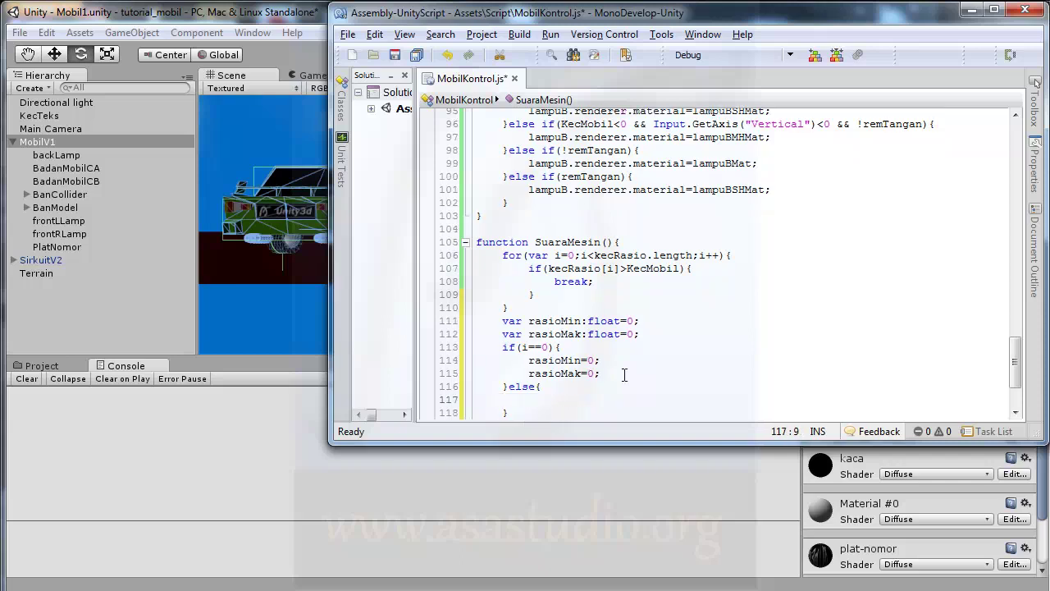
# Copy the two ratio assignments into the else block and set rasioMin to kecRasio[i-1]
pyautogui.moveTo(602, 373); pyautogui.dragTo(529, 361)
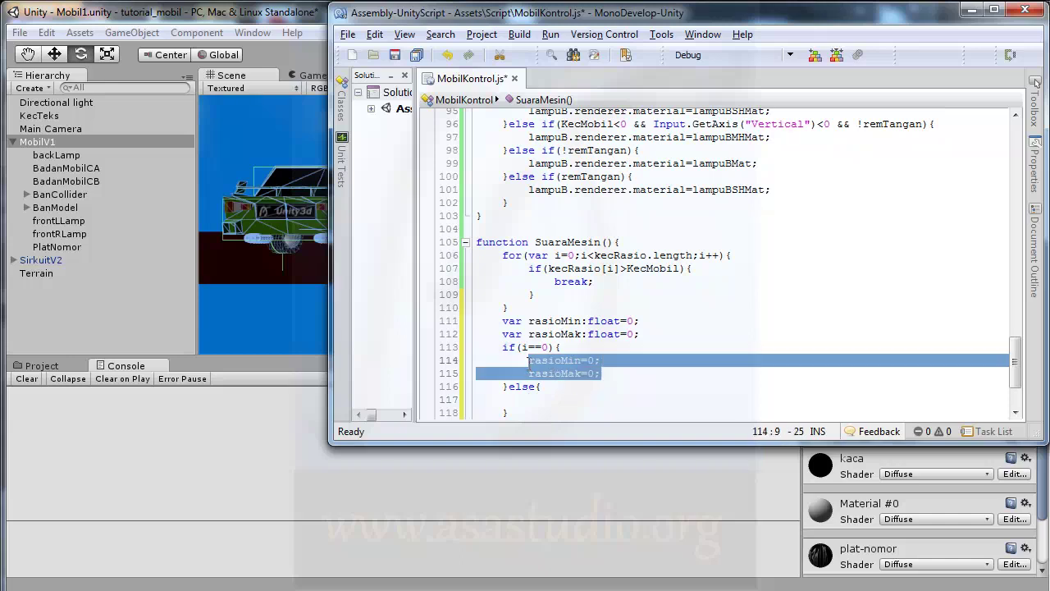
pyautogui.click(540, 399)
pyautogui.write('rasioMin=0; \t\trasioMak=0;')
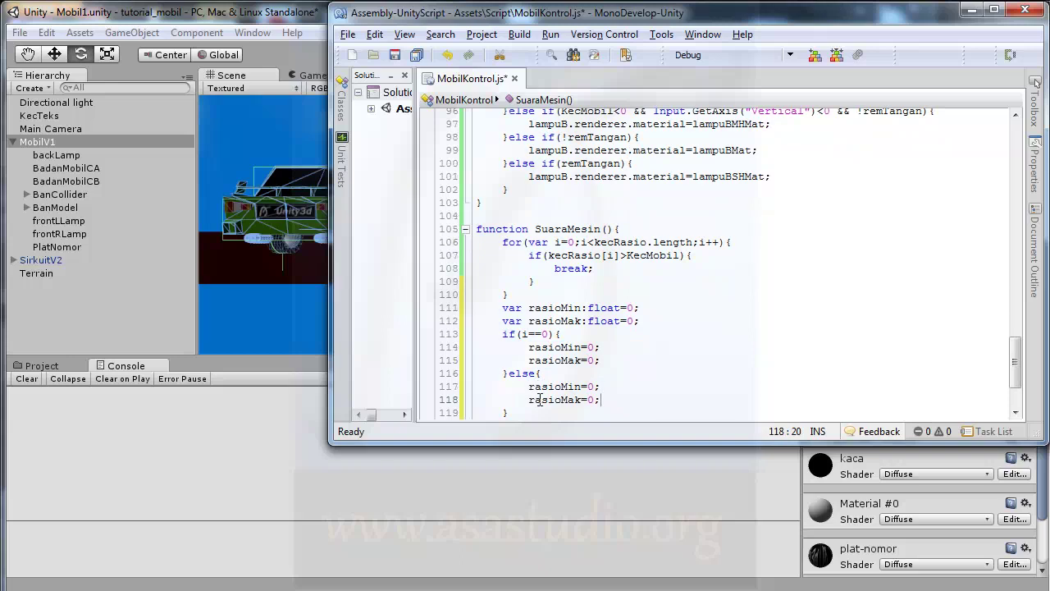
pyautogui.click(587, 386)
pyautogui.hotkey('shift', 'Right')
pyautogui.write('kecRasio')
pyautogui.write('[')
pyautogui.write('i')
pyautogui.write(']')
pyautogui.write('-1')
# Set rasioMak to kecRasio[i] in the else block and add a blank line after it
pyautogui.press('Down')
pyautogui.press('Left')
pyautogui.hotkey('shift', 'Left')
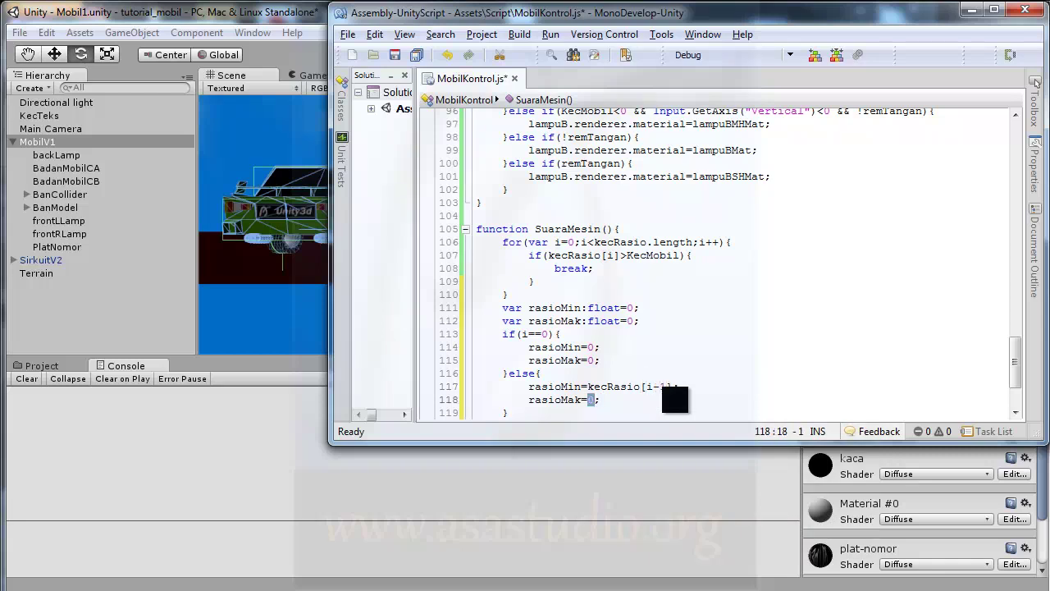
pyautogui.write('kecRasio')
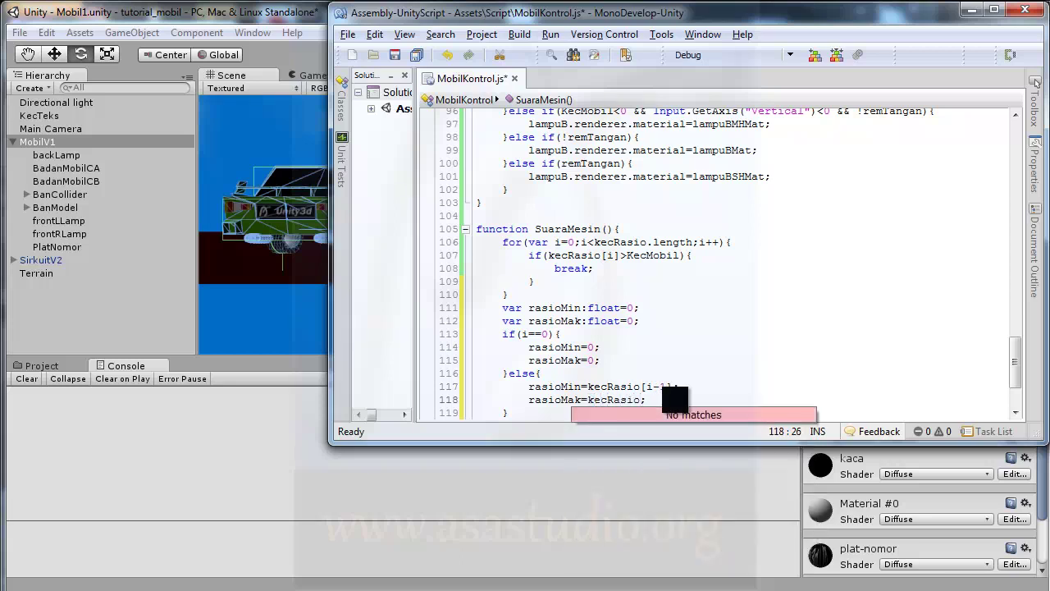
pyautogui.write('[i]')
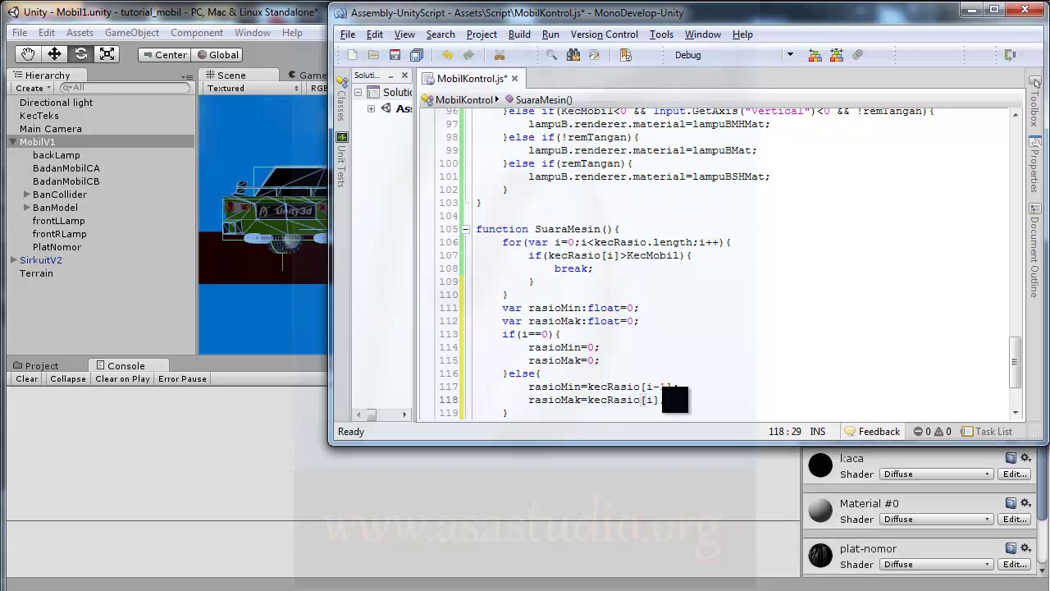
pyautogui.press('Down')
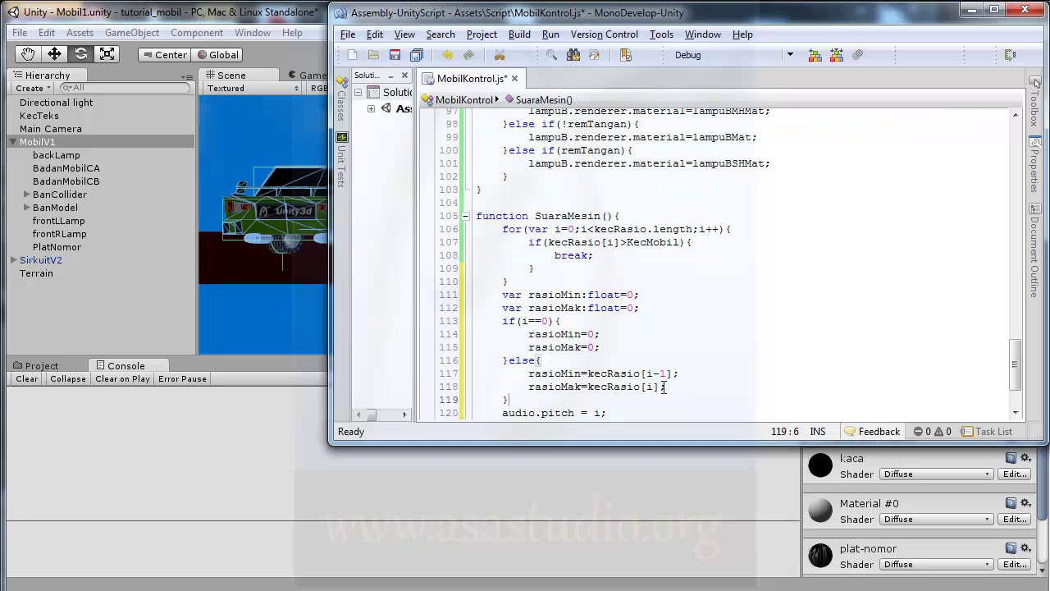
pyautogui.press('Return')
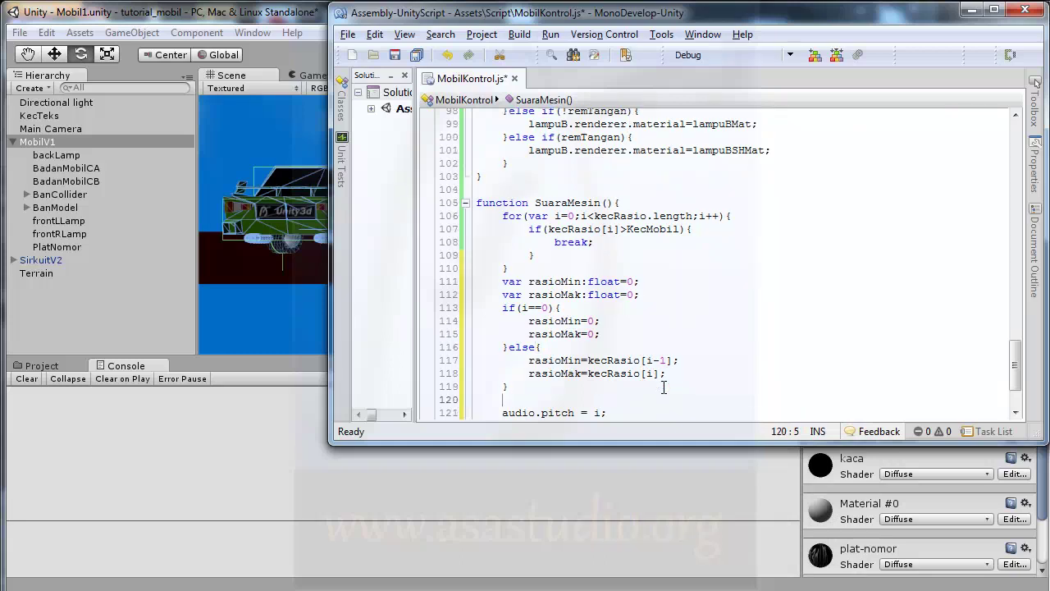
# In the i==0 branch, replace rasioMak's 0 with kecRasio[i]
pyautogui.click(589, 335)
pyautogui.doubleClick(589, 335)
pyautogui.write('ke')
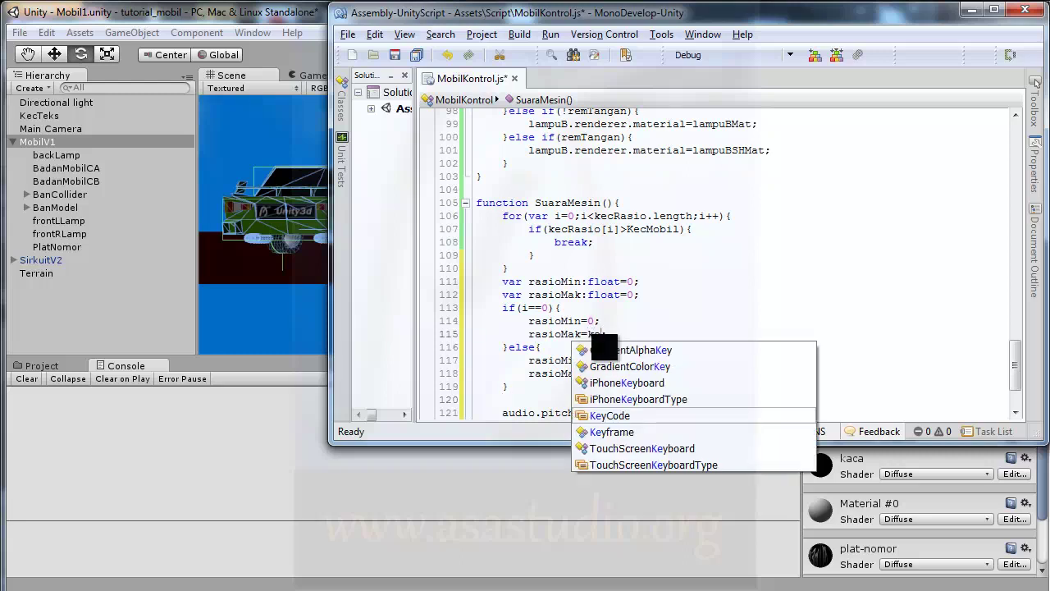
pyautogui.write('cRasio')
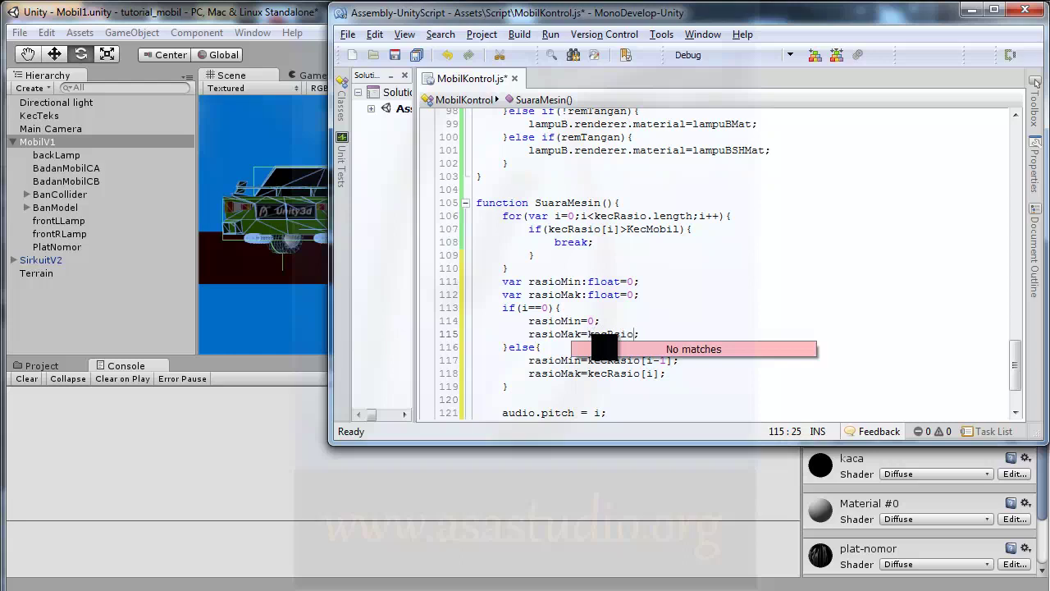
pyautogui.write('[i]')
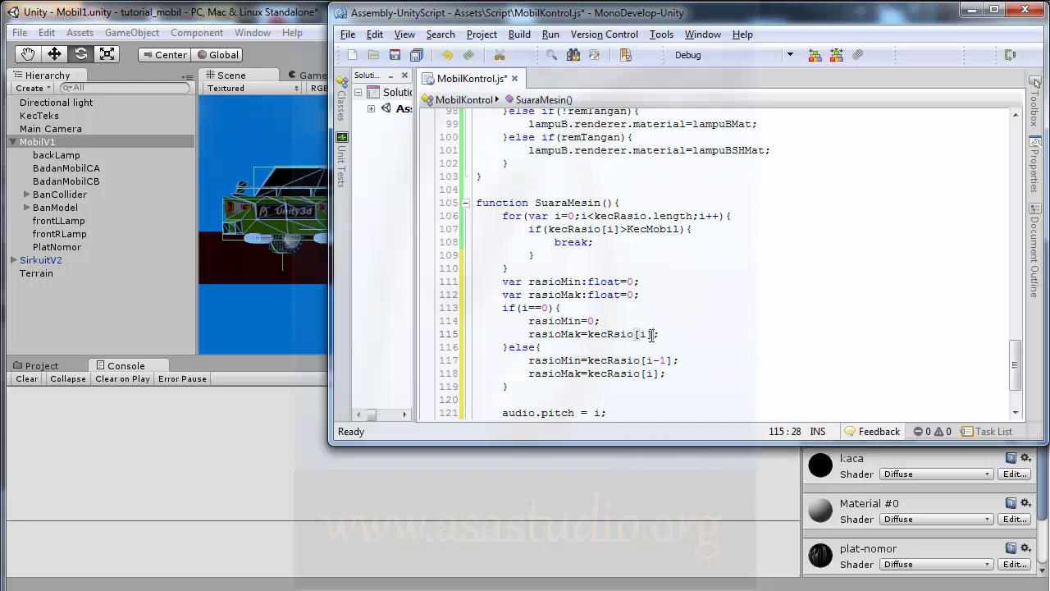
# Declare var suaraMesin:float as (KecMobil-rasioMin)/(rasioMak-rasioMin) plus 1
pyautogui.click(513, 400)
pyautogui.write('var')
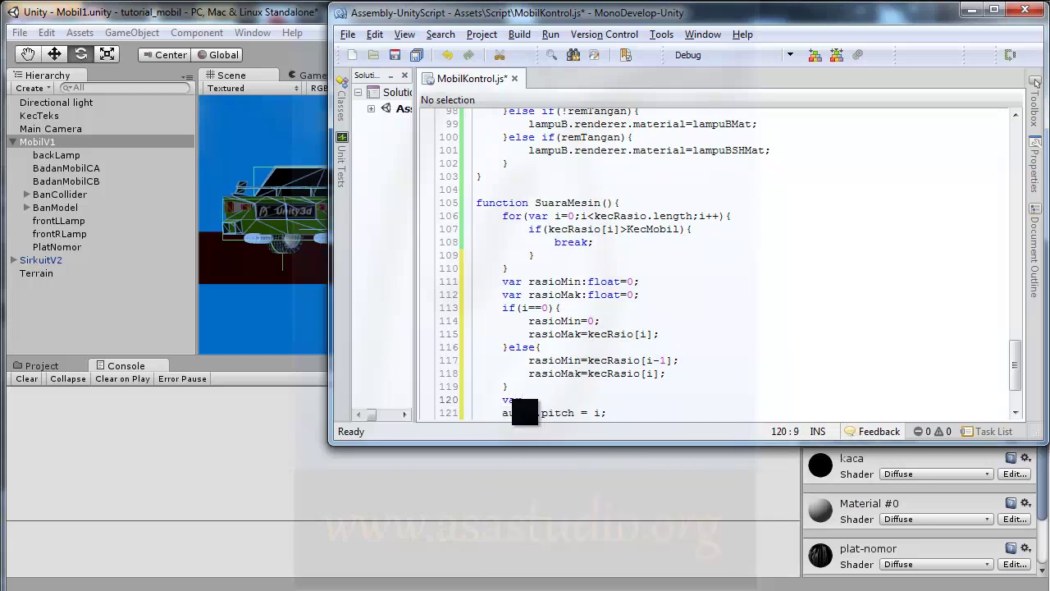
pyautogui.write(' sua')
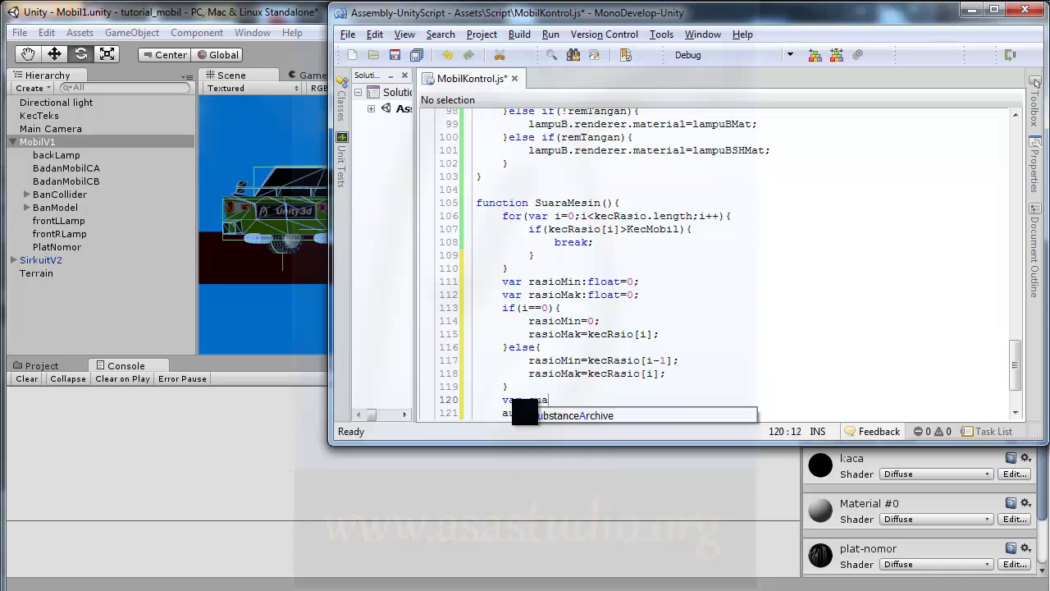
pyautogui.write('raMesin')
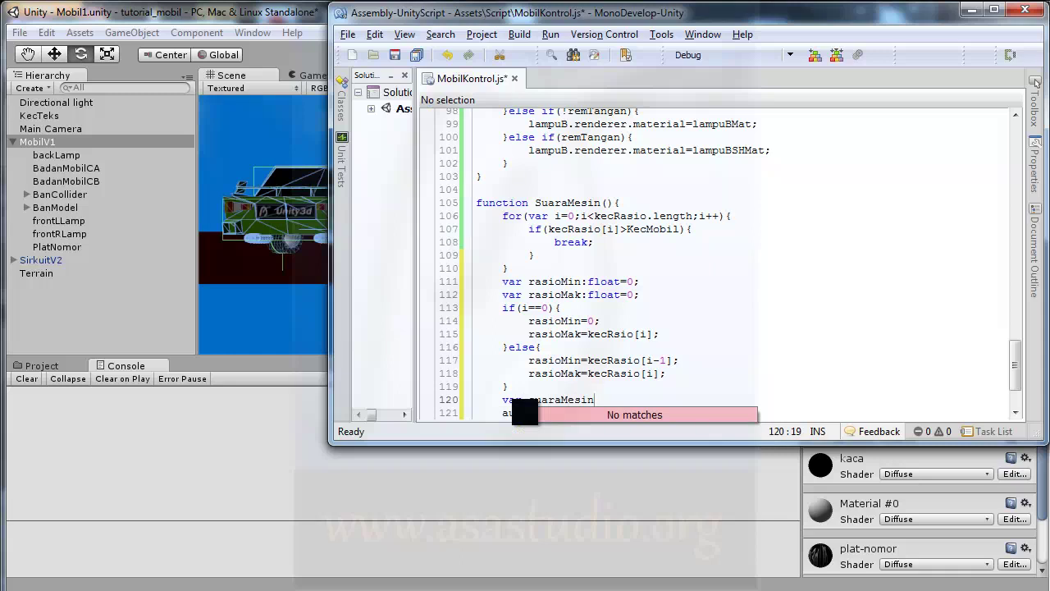
pyautogui.write(':')
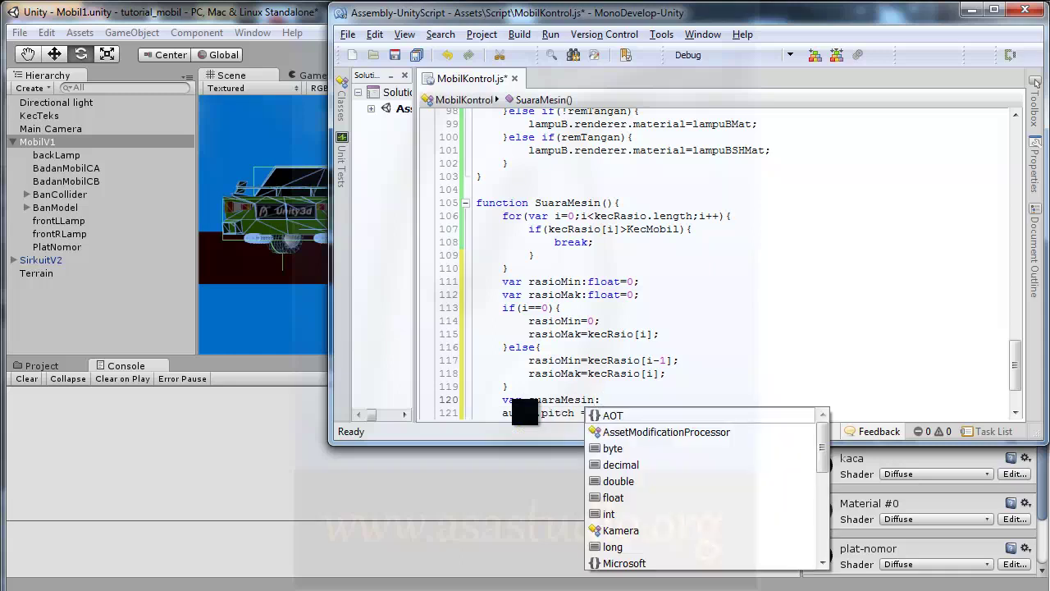
pyautogui.write('float')
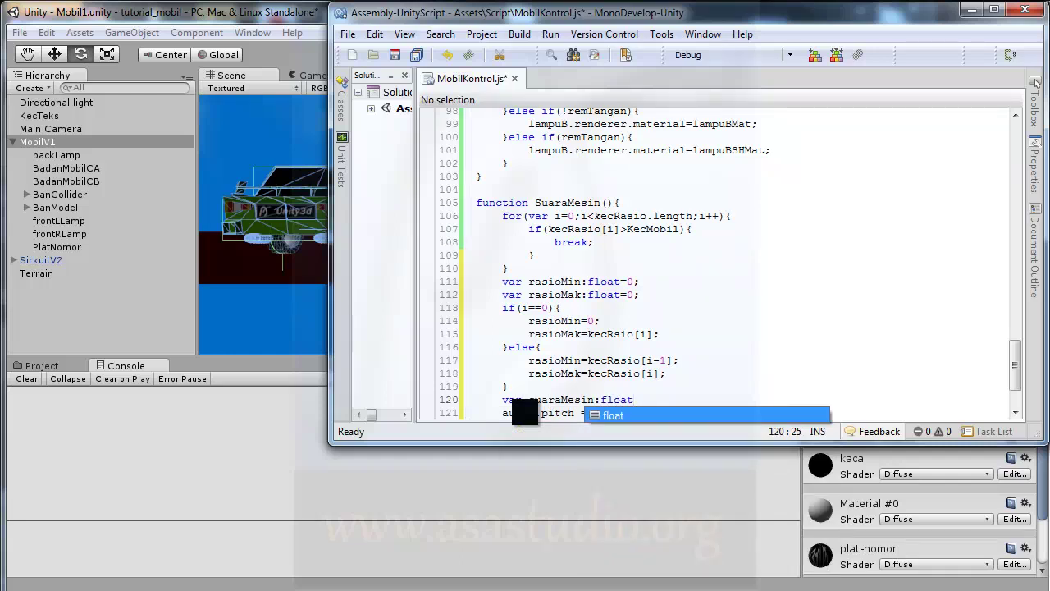
pyautogui.write('=()')
pyautogui.press('Left')
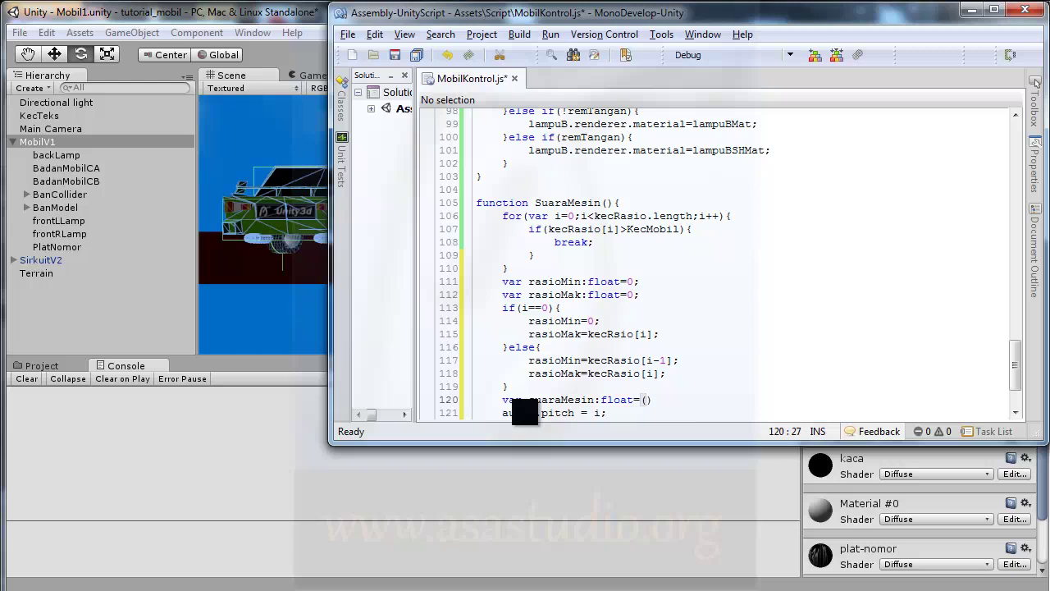
pyautogui.write('kec')
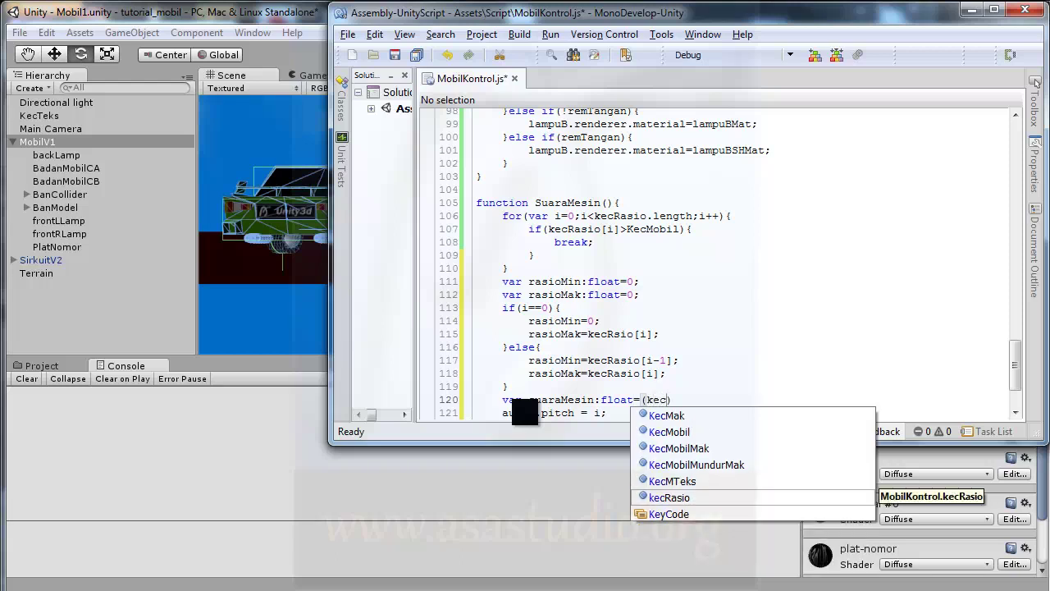
pyautogui.press('Left')
pyautogui.hotkey('shift', 'Left')
pyautogui.write('K')
pyautogui.press('Right')
pyautogui.press('Right')
pyautogui.write('Mobil')
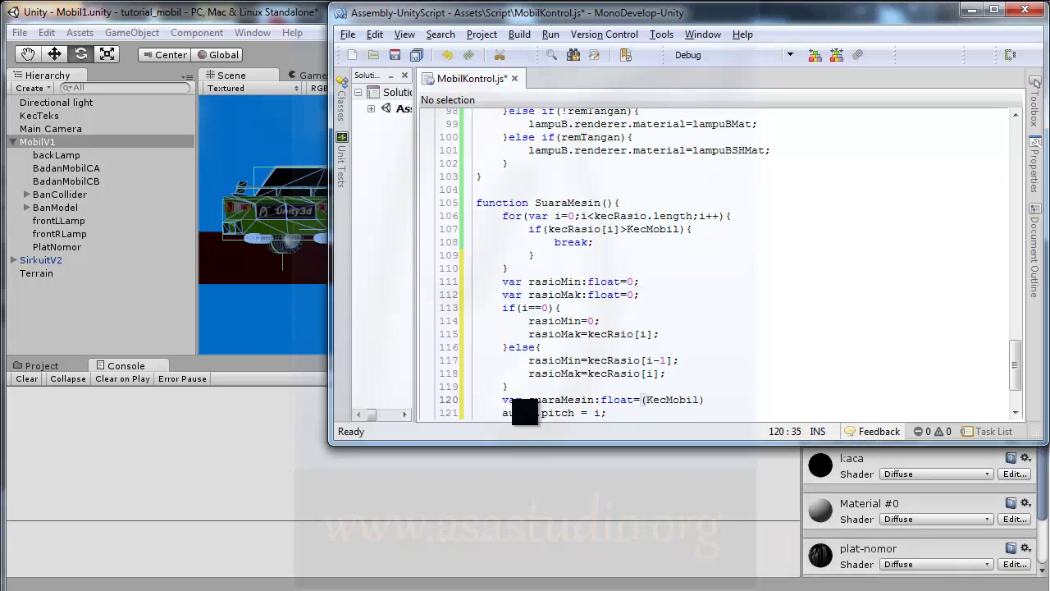
pyautogui.write('-')
pyautogui.write('rasioMin')
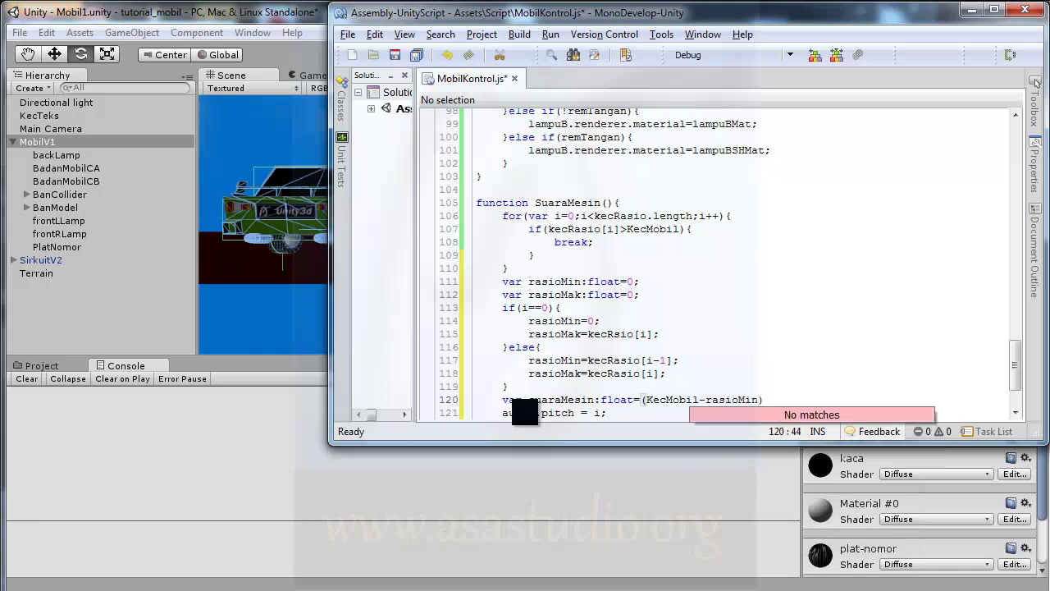
pyautogui.write(')')
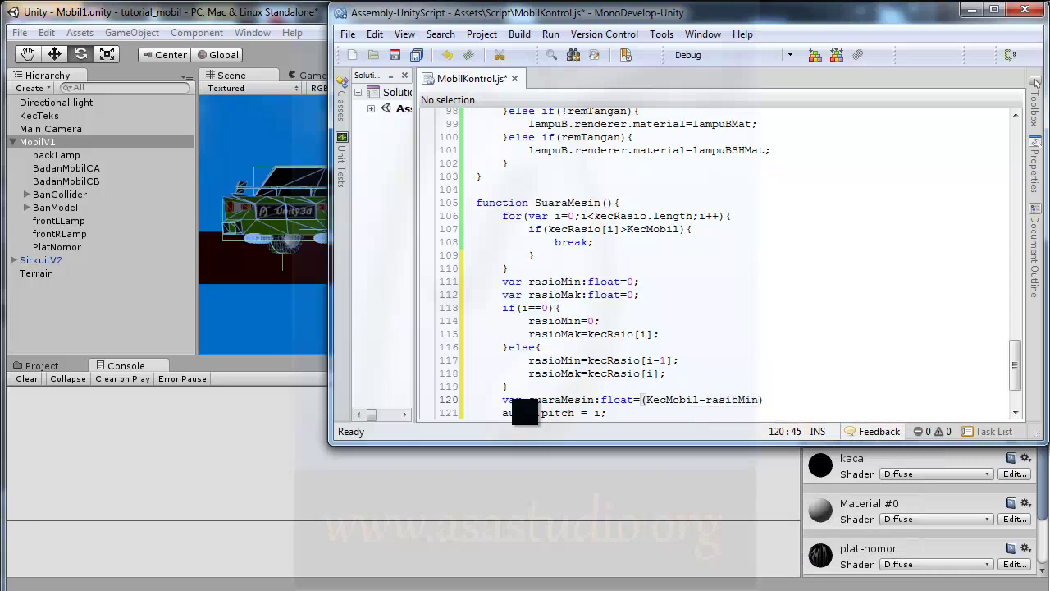
pyautogui.write('/')
pyautogui.write('(')
pyautogui.write('rasio')
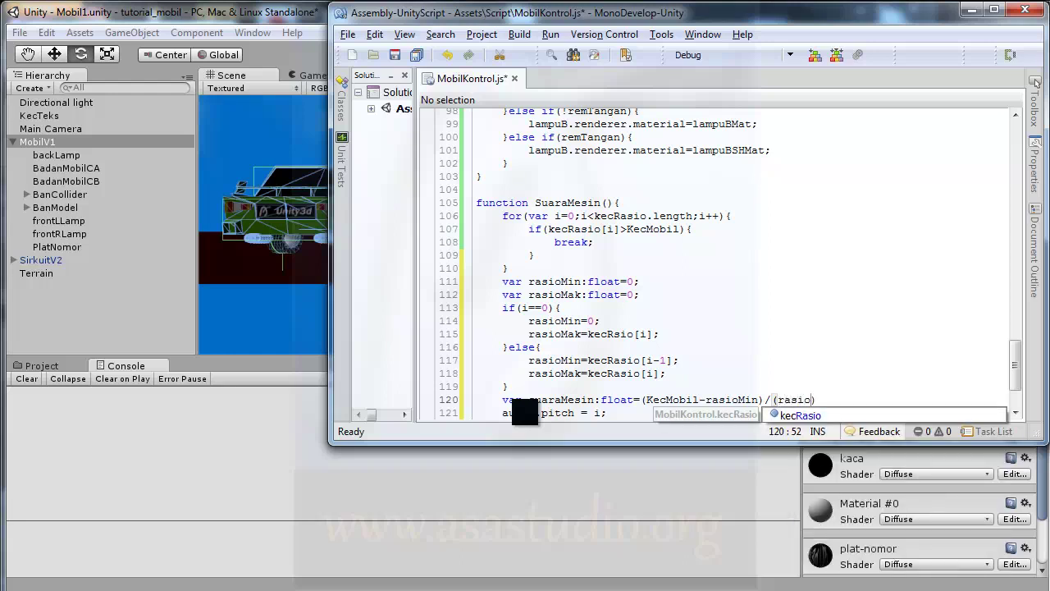
pyautogui.write('Mak')
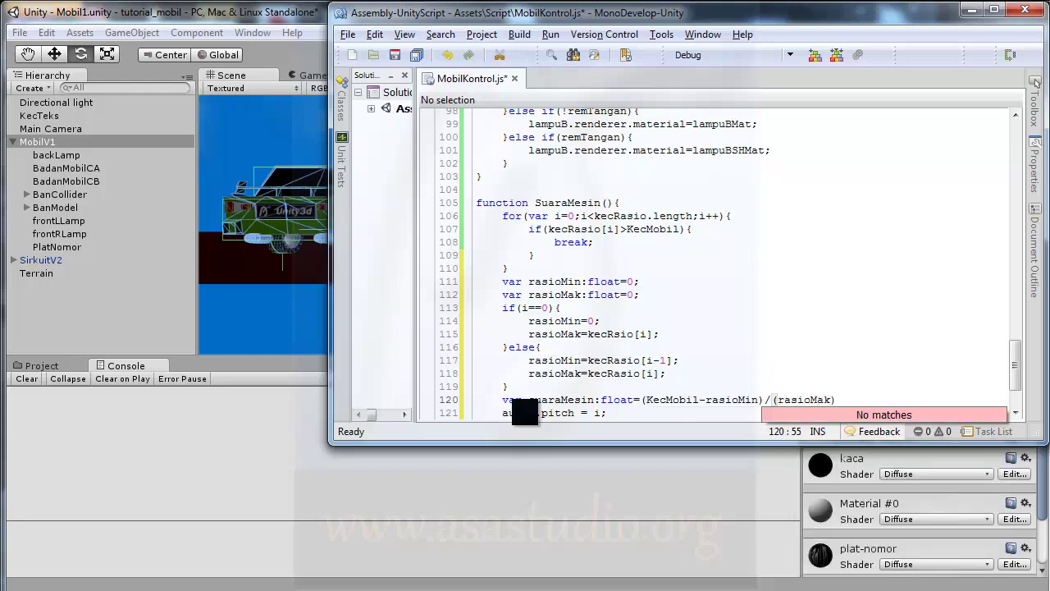
pyautogui.write('-')
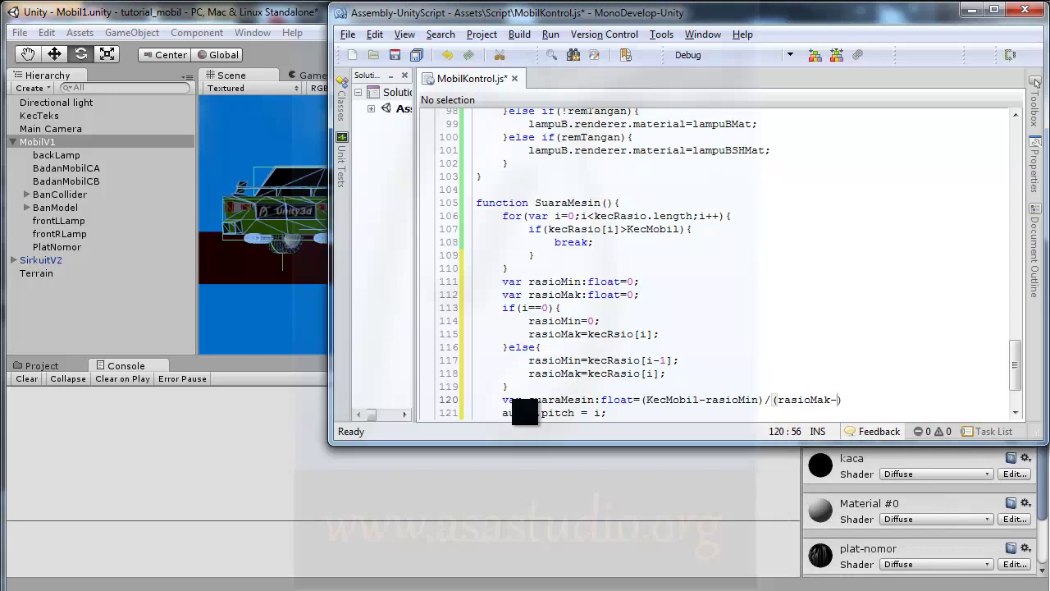
pyautogui.write('ra')
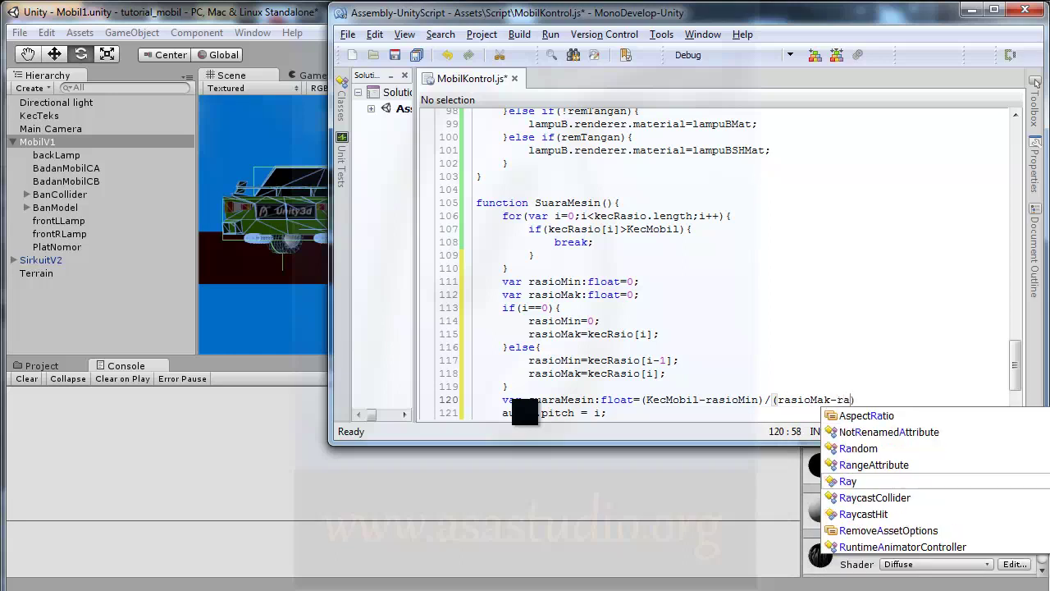
pyautogui.write('sioMin')
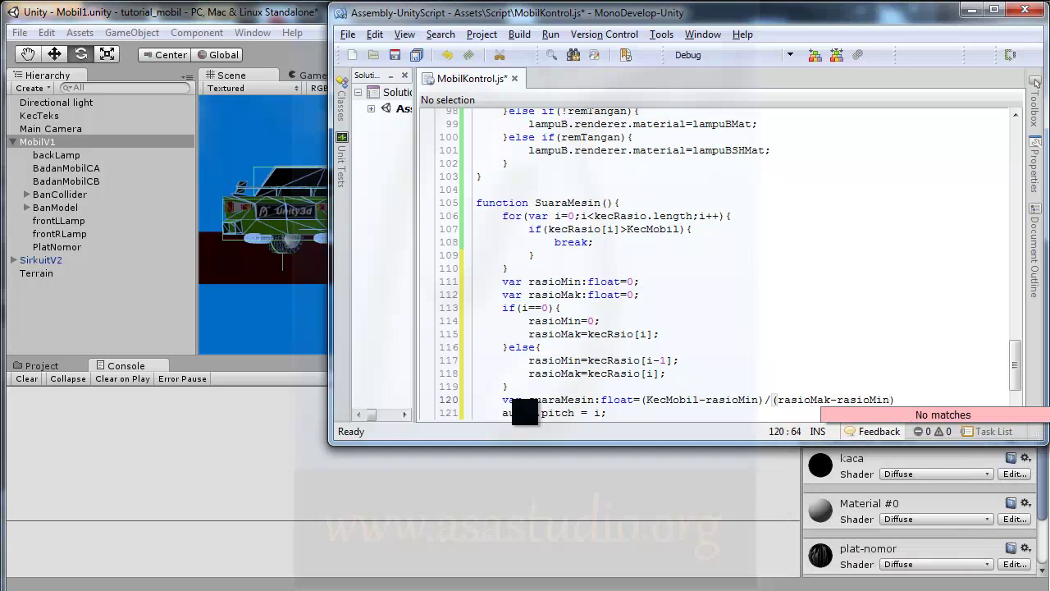
pyautogui.write(')')
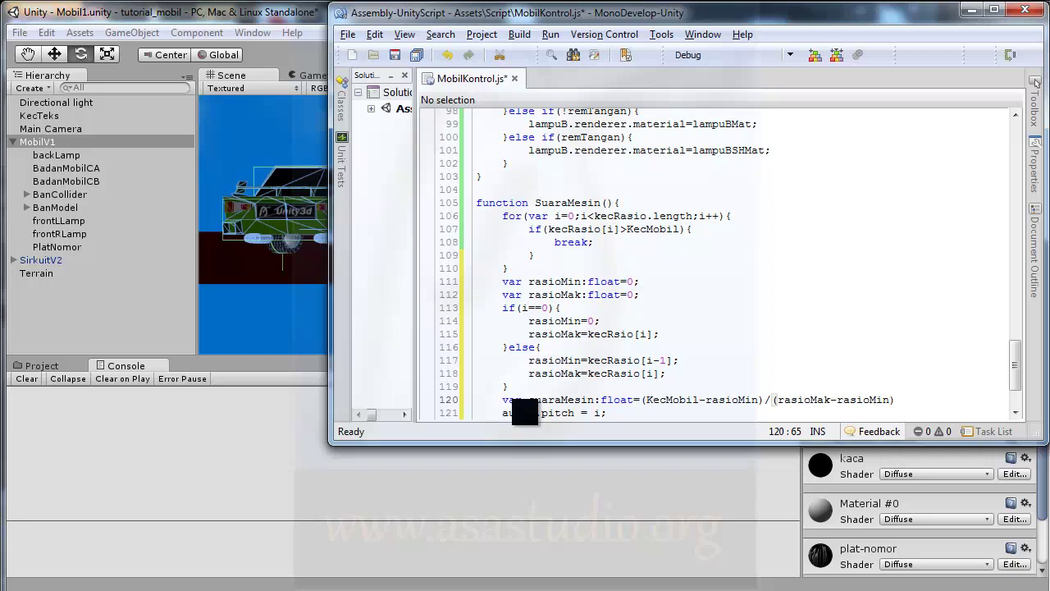
pyautogui.write('+1')
pyautogui.press('Left')
pyautogui.press('Left')
pyautogui.write(')')
pyautogui.click(772, 400)
# Balance the brackets on the suaraMesin declaration and end it with a semicolon
pyautogui.click(641, 400)
pyautogui.write('(')
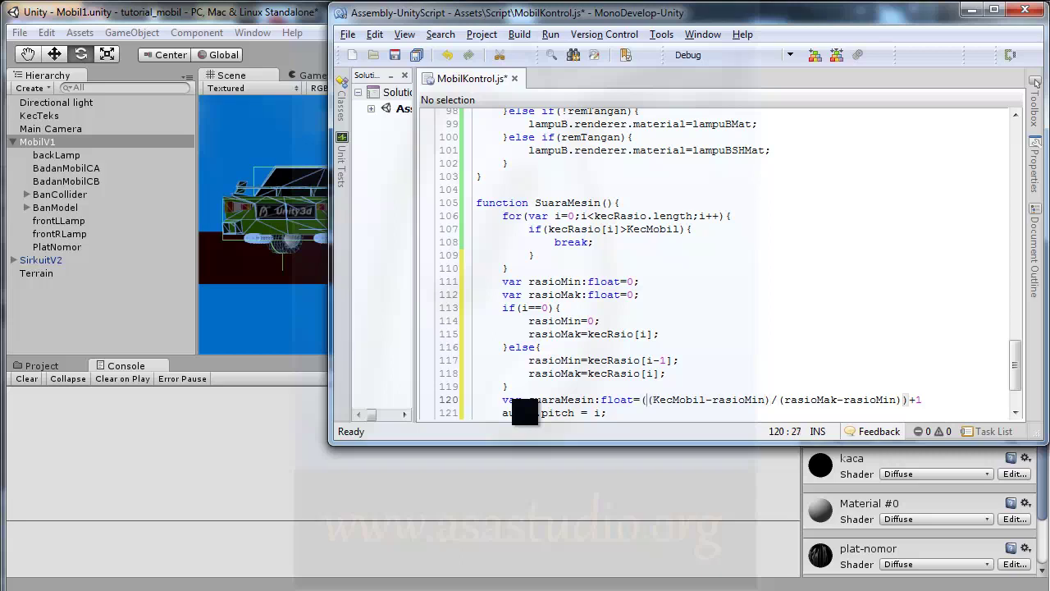
pyautogui.click(928, 400)
pyautogui.write(';')
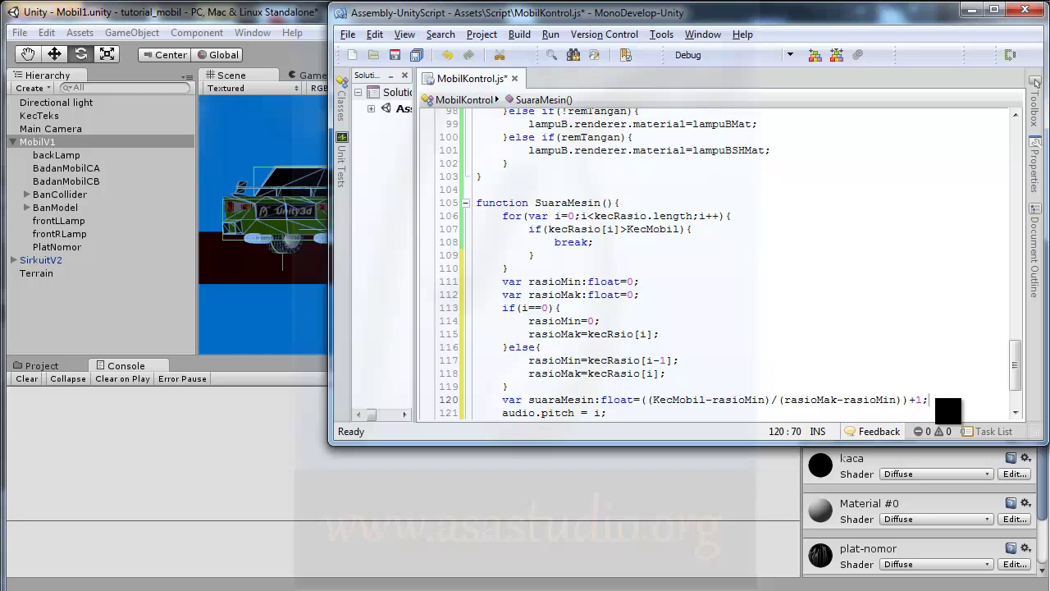
# Change audio.pitch = i to audio.pitch = suaraMesin, save, and return to Unity
pyautogui.click(600, 412)
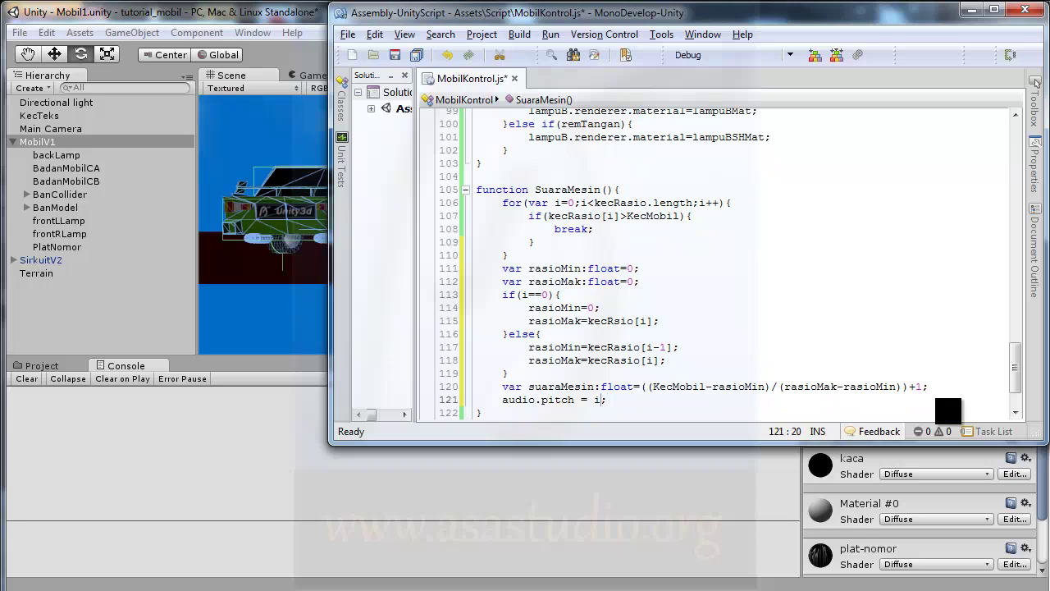
pyautogui.hotkey('shift', 'Left')
pyautogui.write('suar')
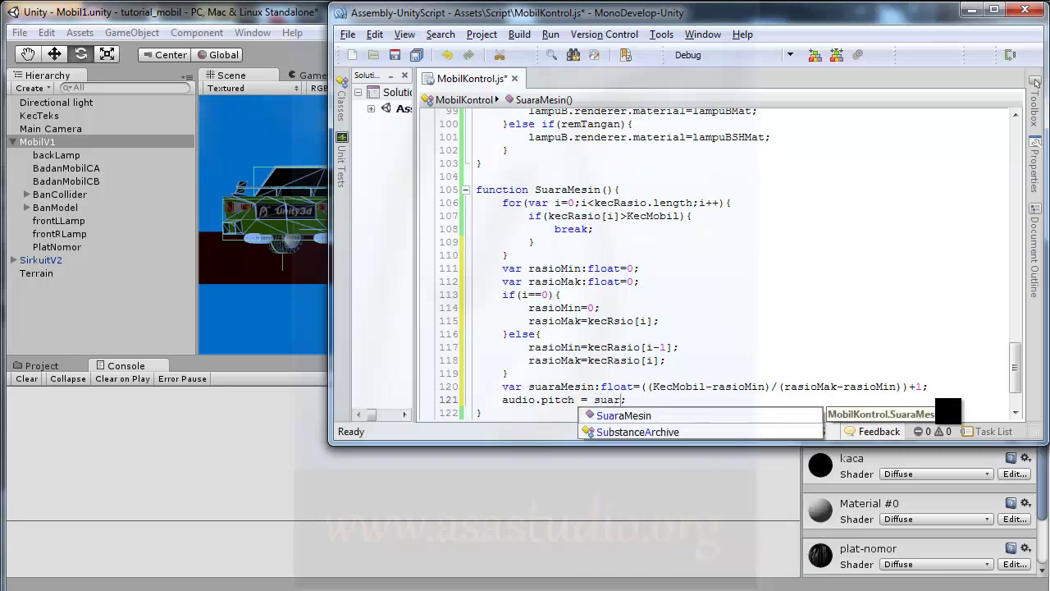
pyautogui.write('aMesin')
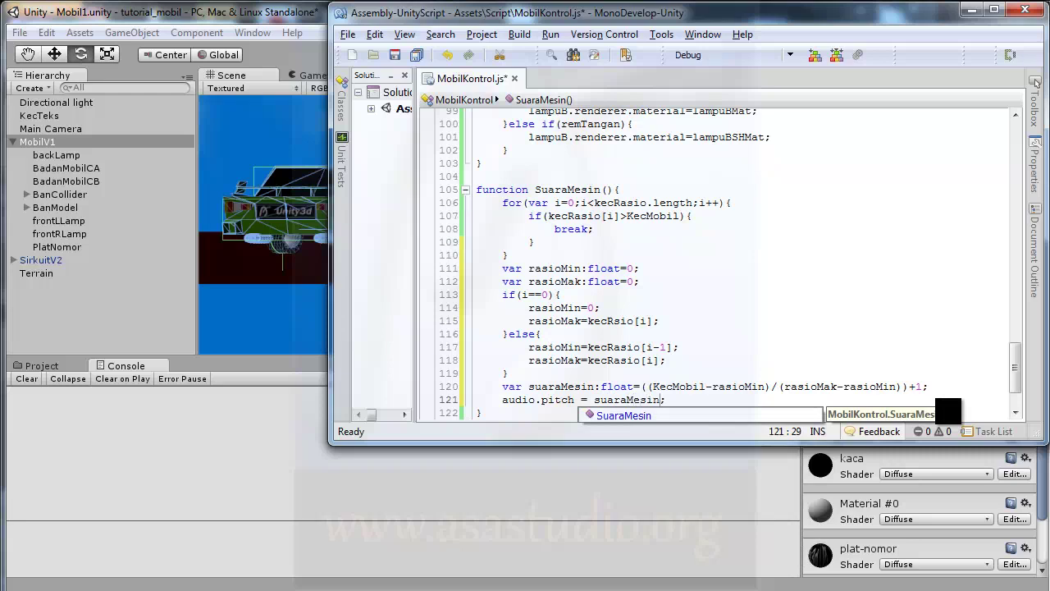
pyautogui.click(745, 387)
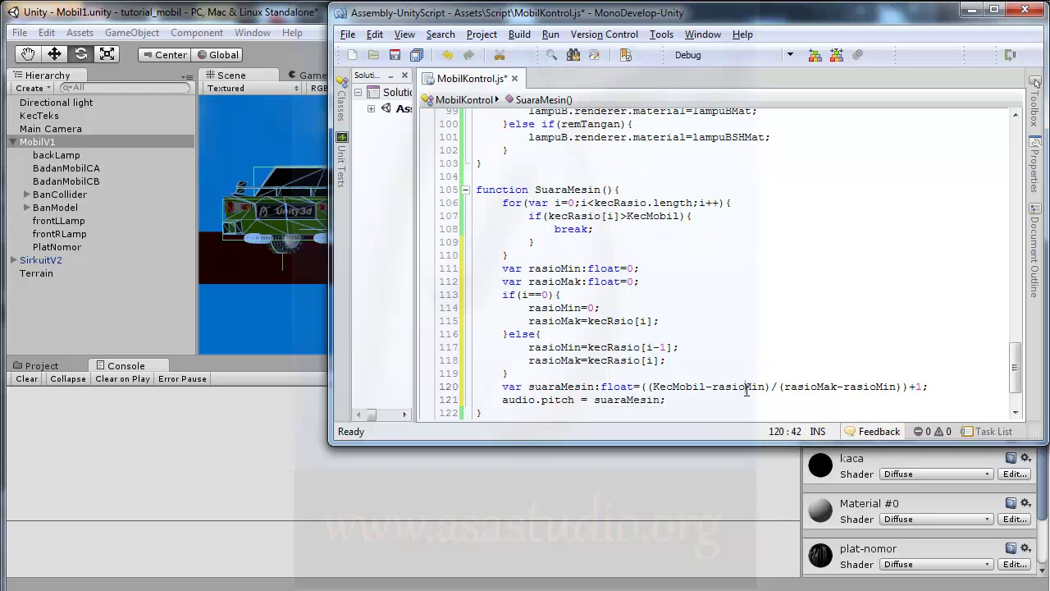
pyautogui.click(417, 54)
pyautogui.click(193, 425)
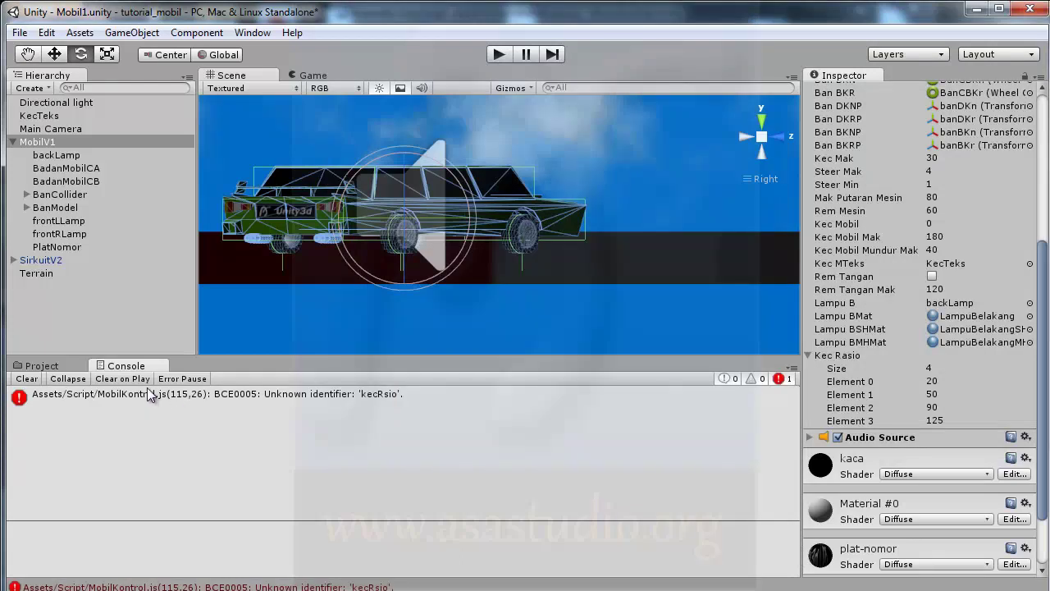
# Fix kecRsio to kecRasio on line 115 of MobilKontrol.js, save, and return to Unity
pyautogui.doubleClick(147, 393)
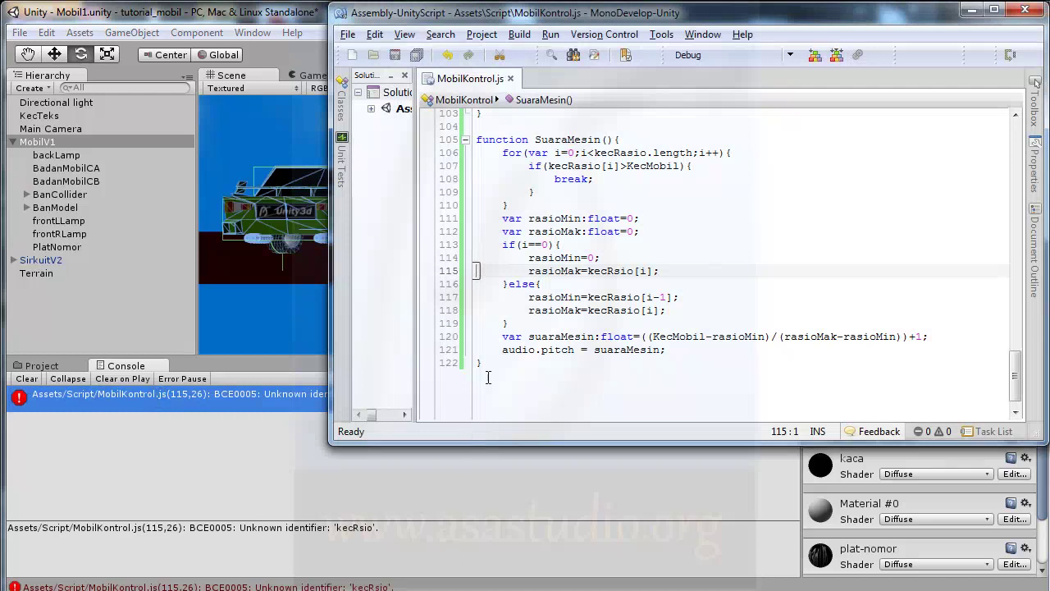
pyautogui.click(614, 271)
pyautogui.write('a')
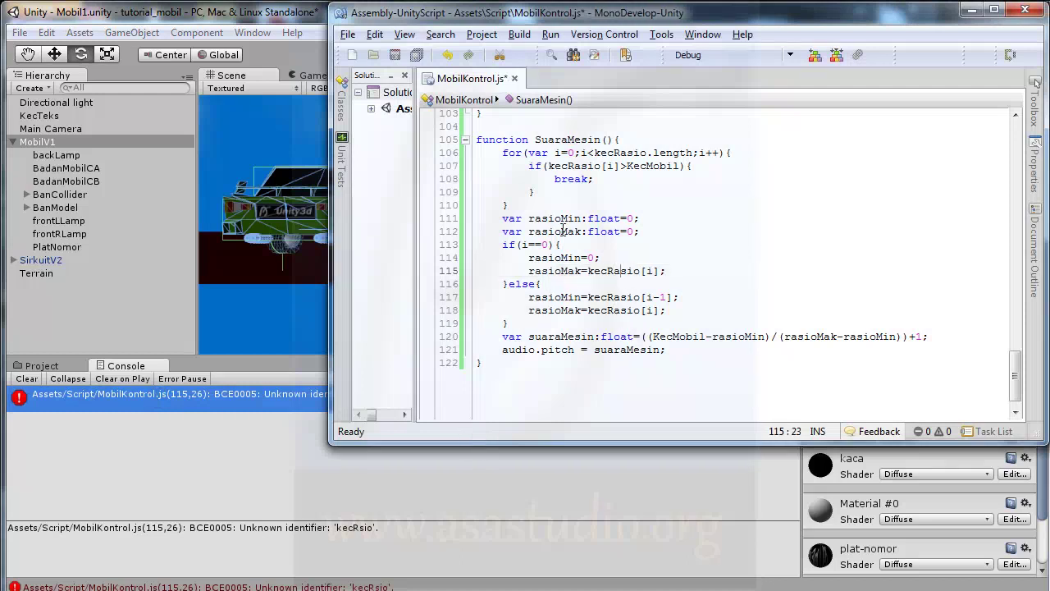
pyautogui.hotkey('ctrl', 's')
pyautogui.click(287, 430)
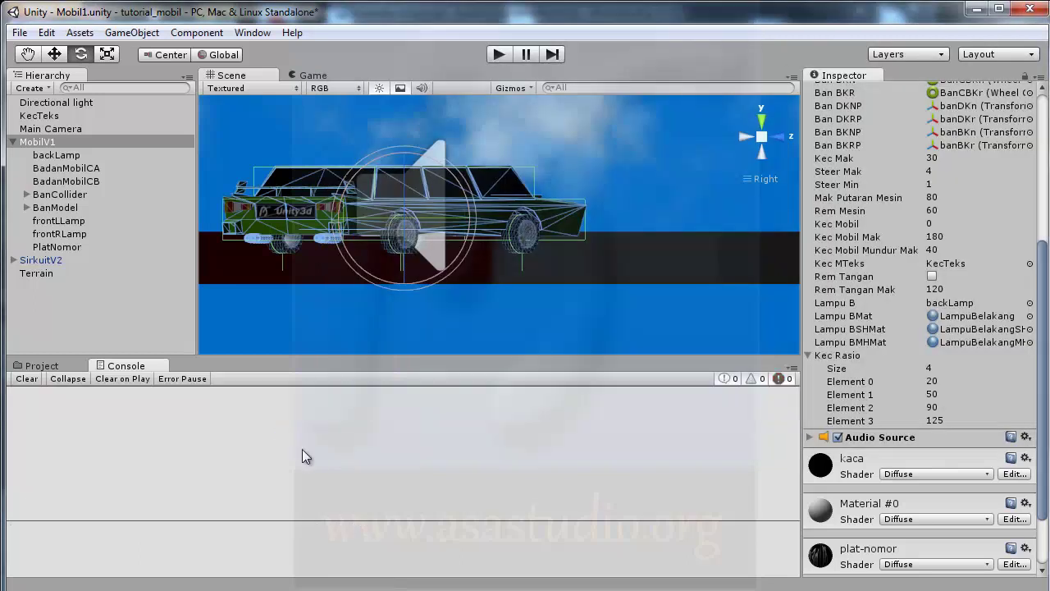
# Play and drive the car forward, seeing IndexOutOfRangeException errors from SuaraMesin, then stop
pyautogui.click(499, 54)
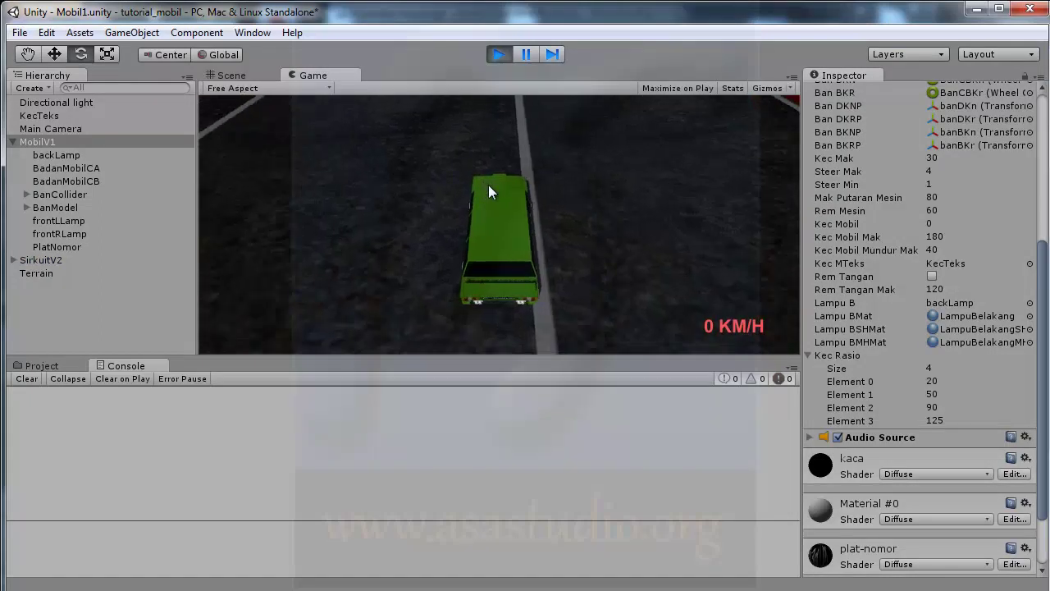
pyautogui.press('Up')
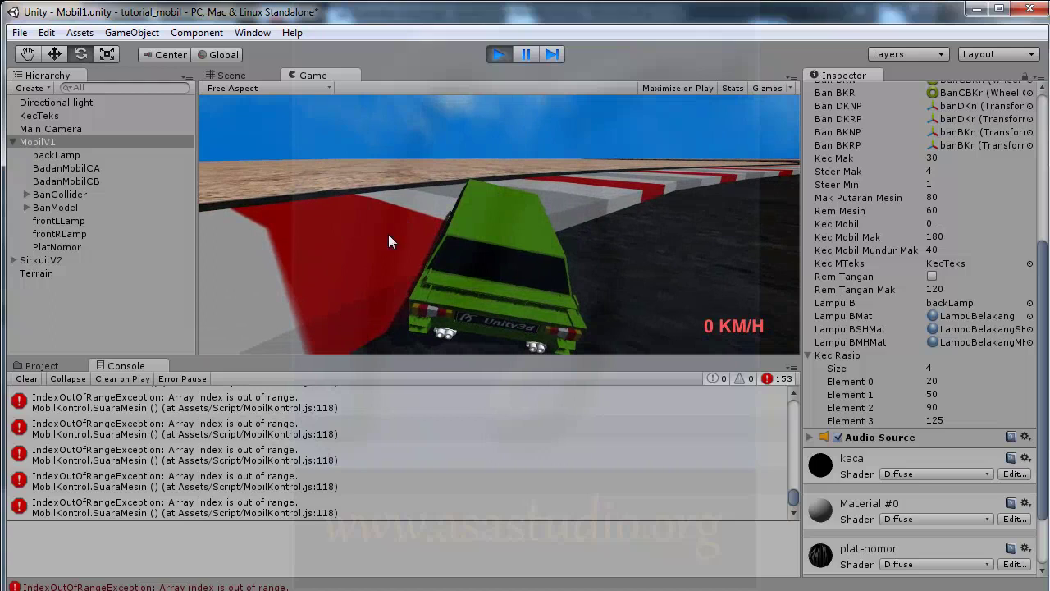
pyautogui.click(496, 54)
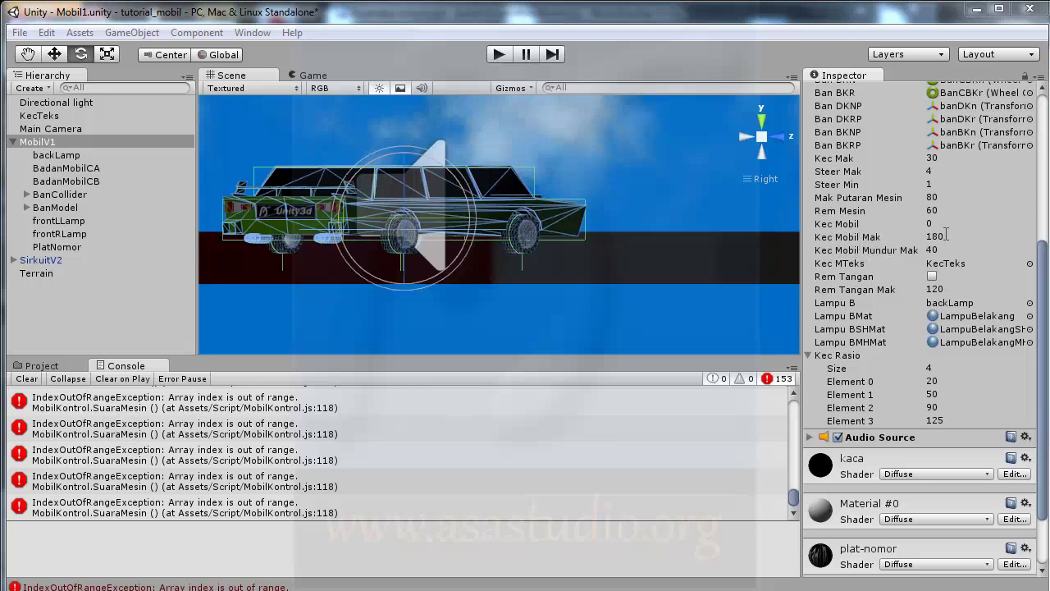
# Set Kec Rasio elements 3, 0, 1 and 2 to 184, 30, 100 and 140
pyautogui.click(947, 420)
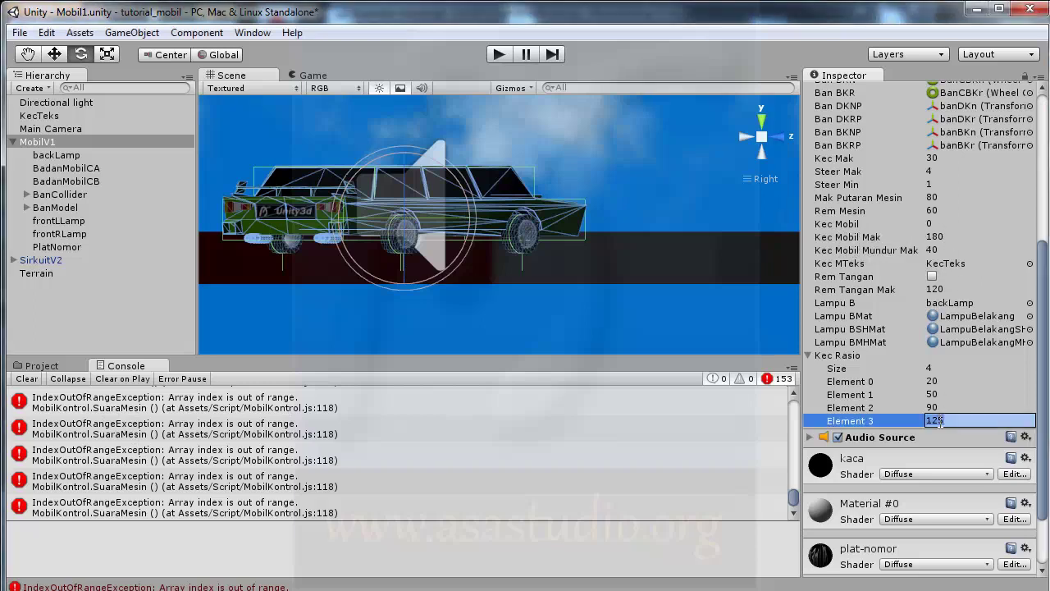
pyautogui.write('180')
pyautogui.press('BackSpace')
pyautogui.write('4')
pyautogui.click(943, 380)
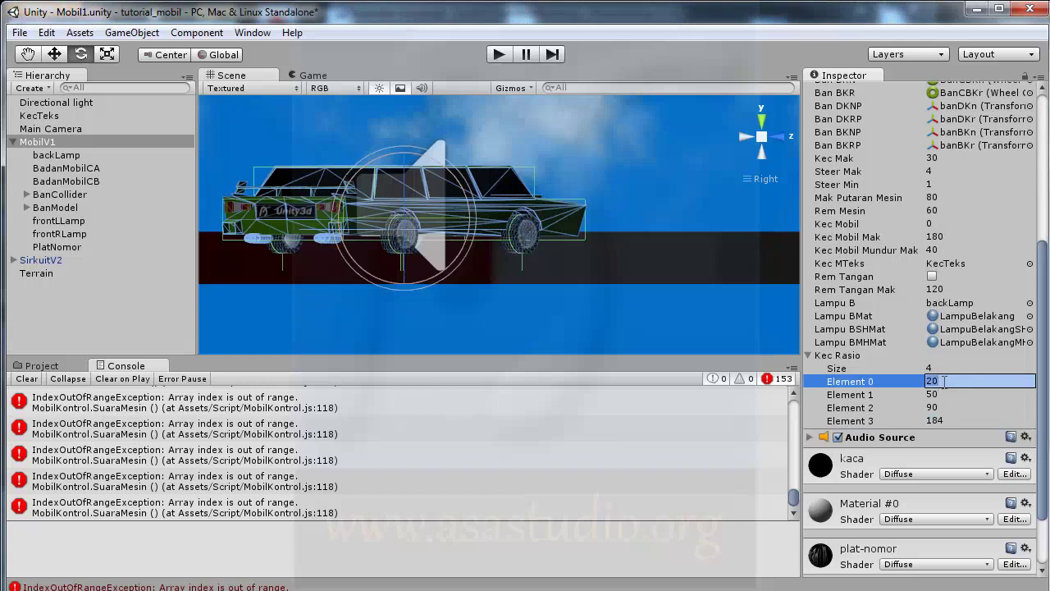
pyautogui.write('30')
pyautogui.click(961, 392)
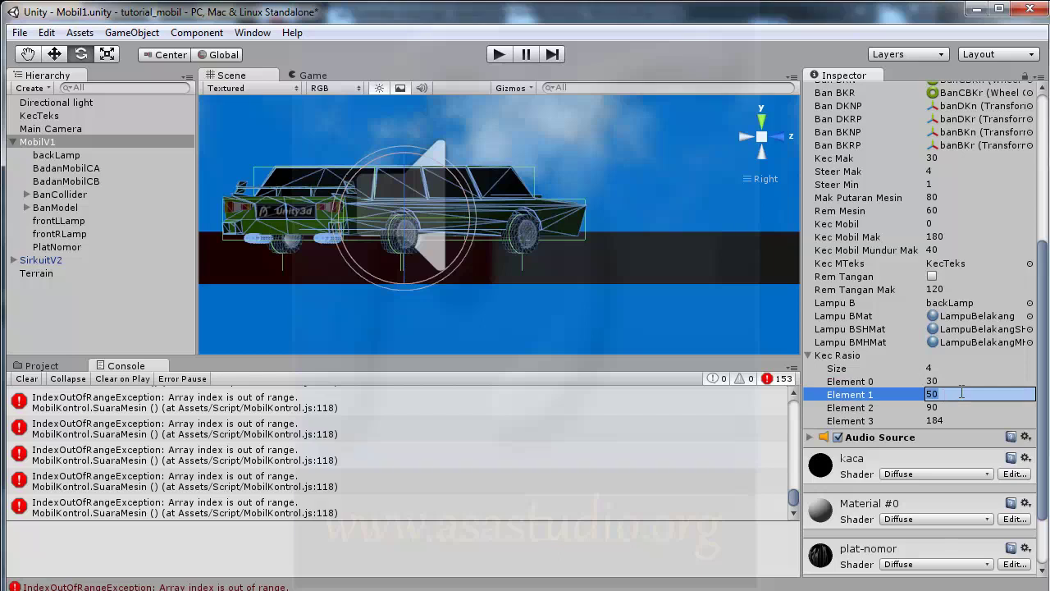
pyautogui.write('100')
pyautogui.click(953, 407)
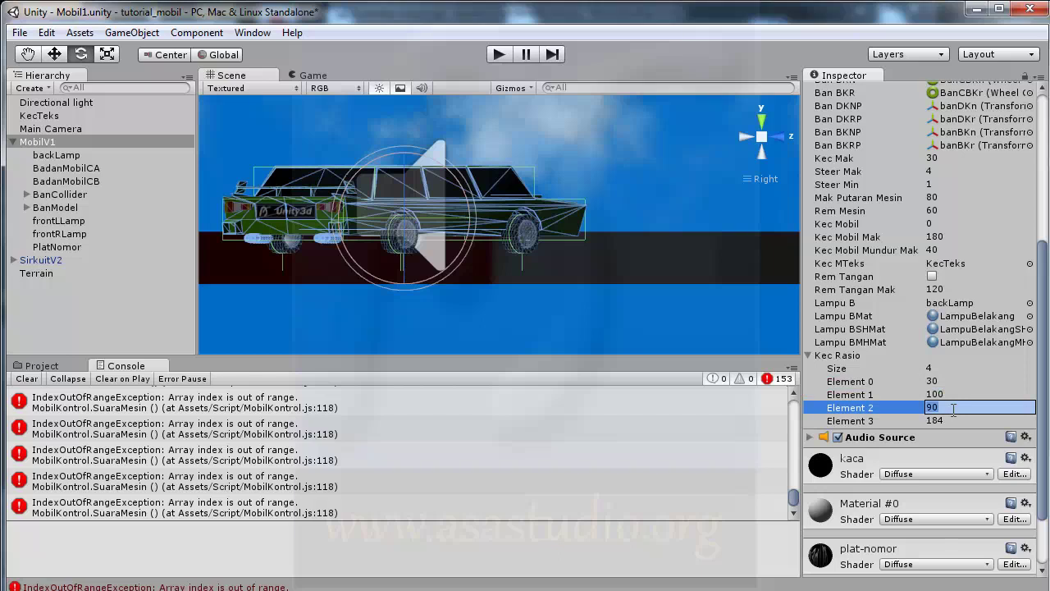
pyautogui.write('140')
# Resize Kec Rasio to 5, set elements 1–3 to 80, 120, 150, and clear the console
pyautogui.click(945, 371)
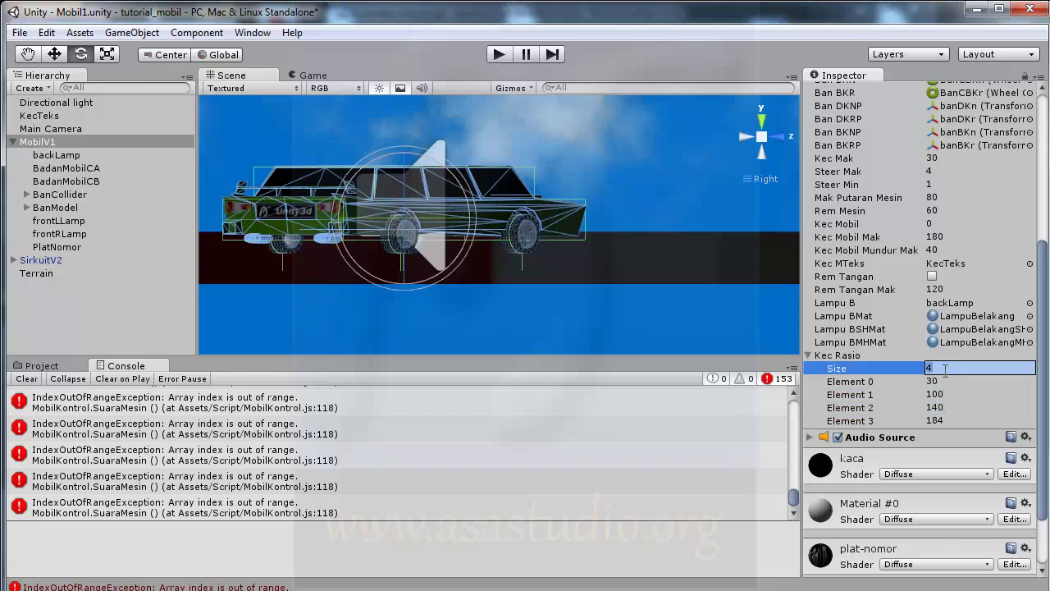
pyautogui.write('5')
pyautogui.press('Return')
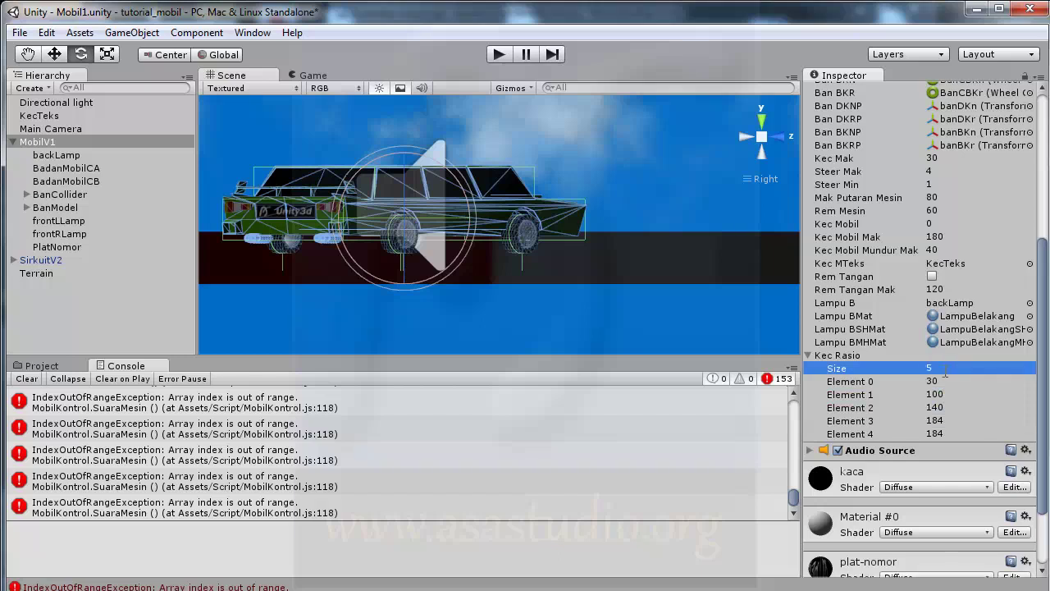
pyautogui.click(948, 395)
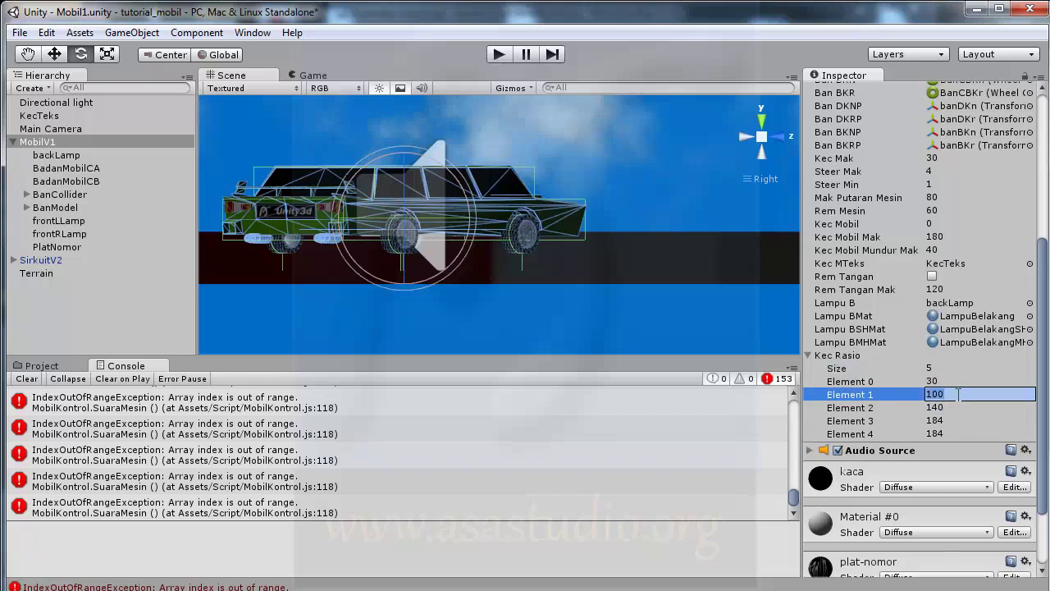
pyautogui.write('80')
pyautogui.click(952, 407)
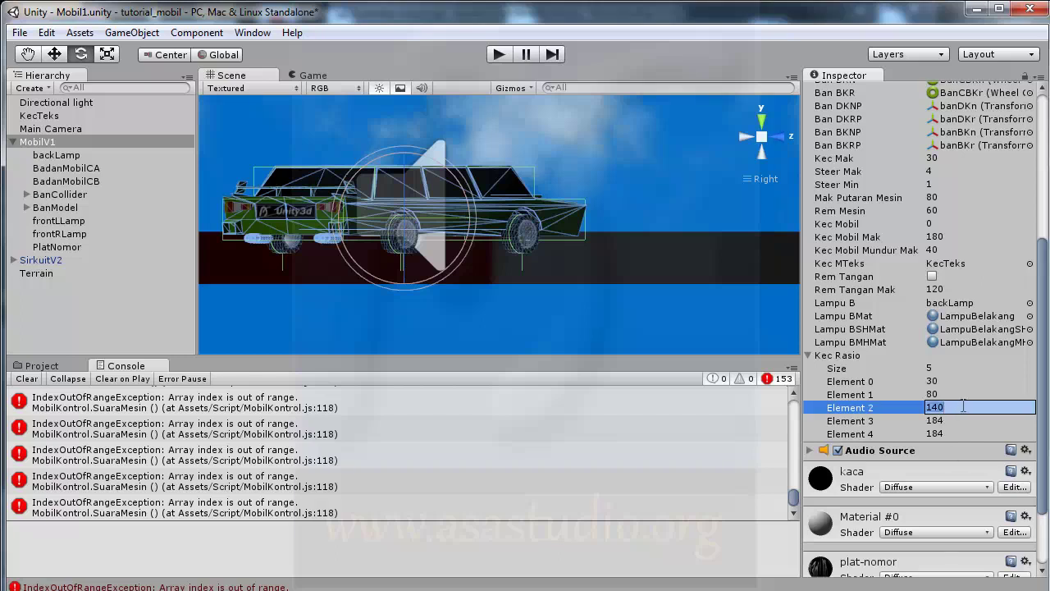
pyautogui.write('120')
pyautogui.click(967, 420)
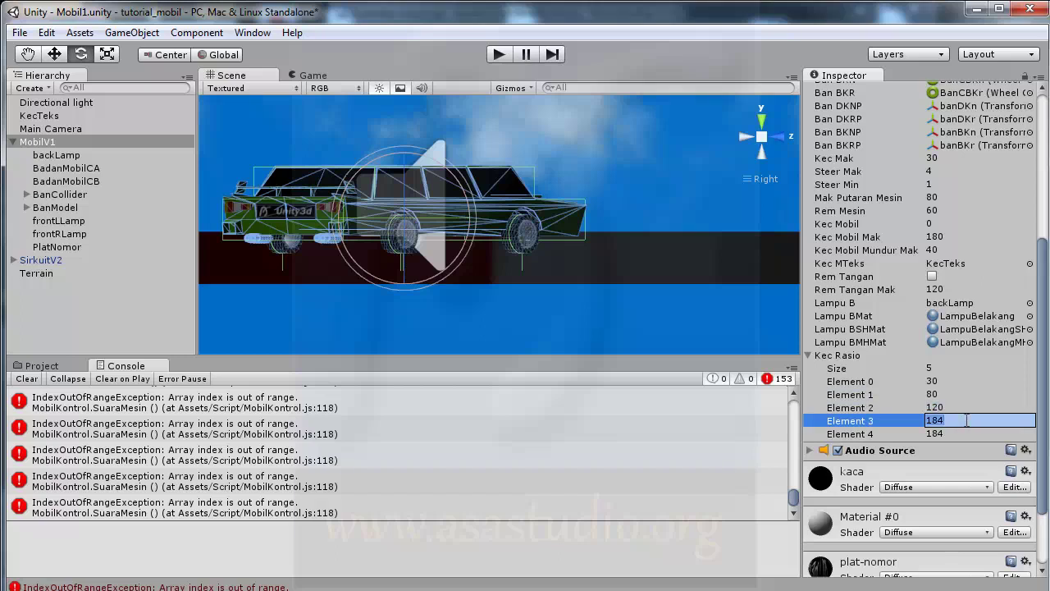
pyautogui.write('150')
pyautogui.press('Return')
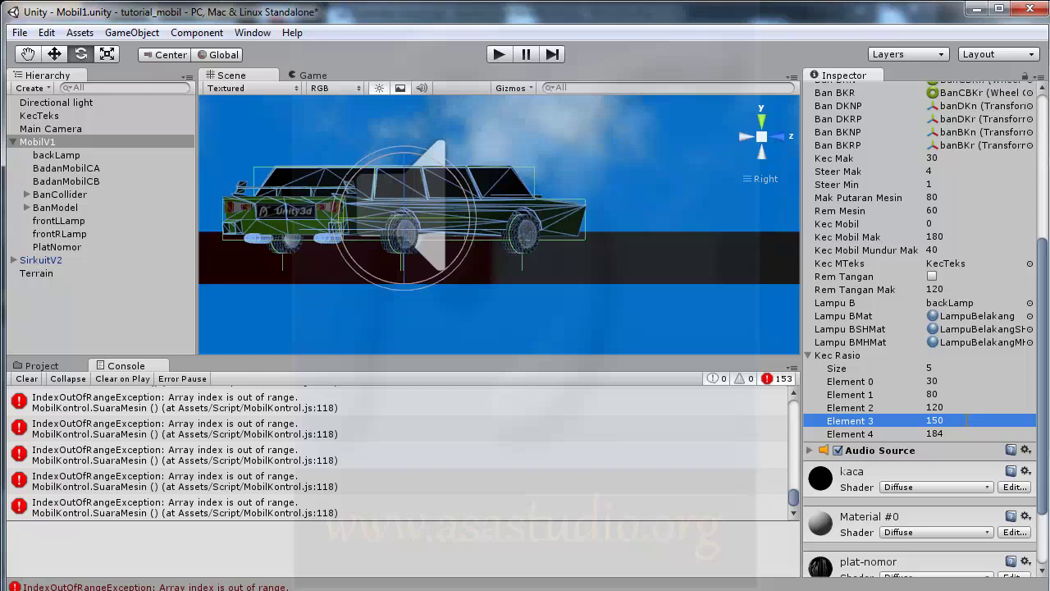
pyautogui.click(26, 379)
# Play and drive the car forward, reversing and steering left and right, reaching 120 KM/H error-free
pyautogui.click(499, 54)
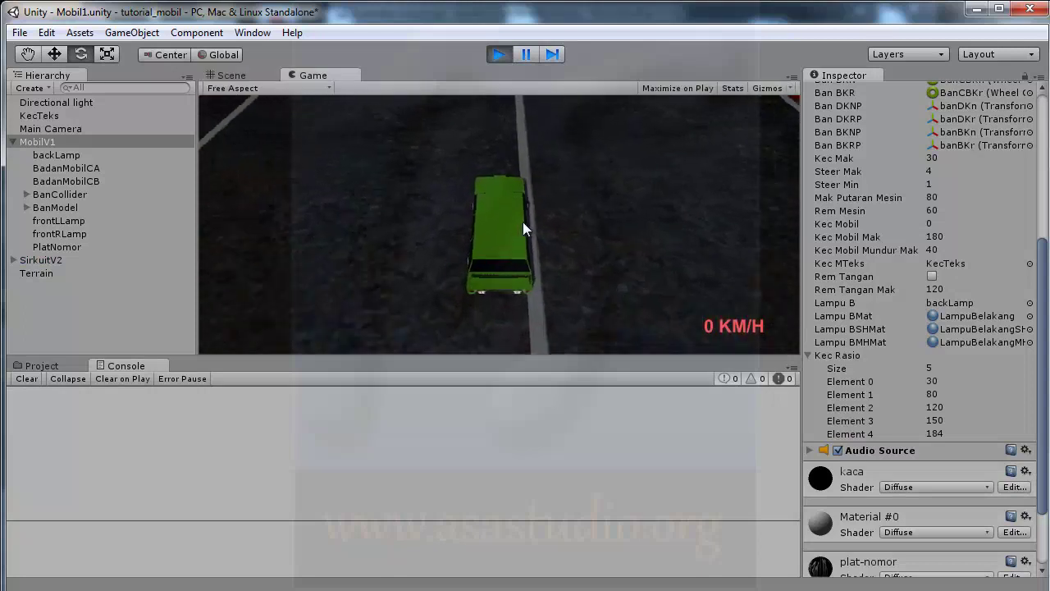
pyautogui.press('Up')
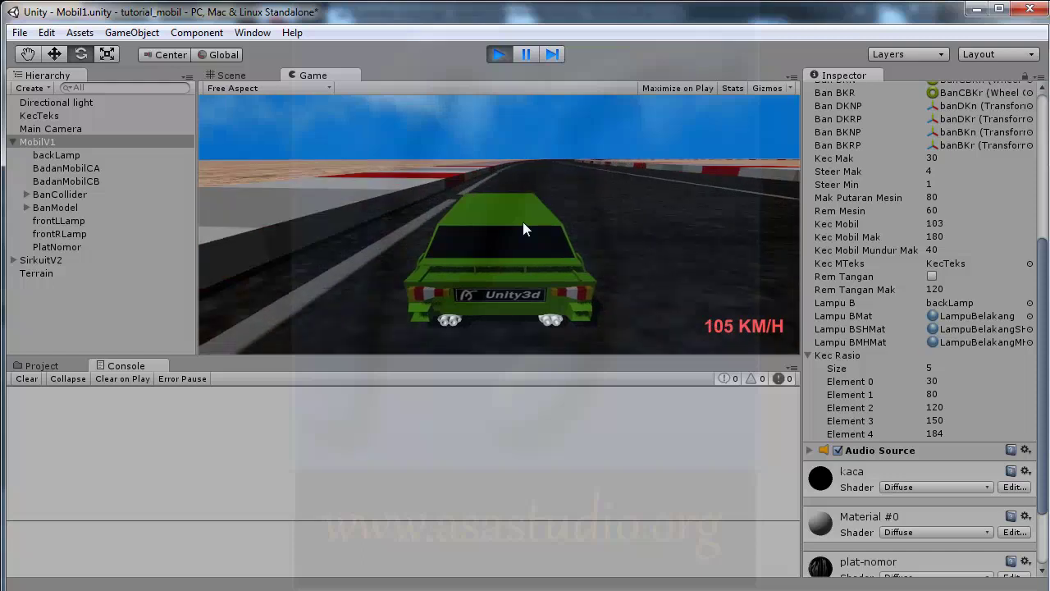
pyautogui.press('Left')
pyautogui.press('Down')
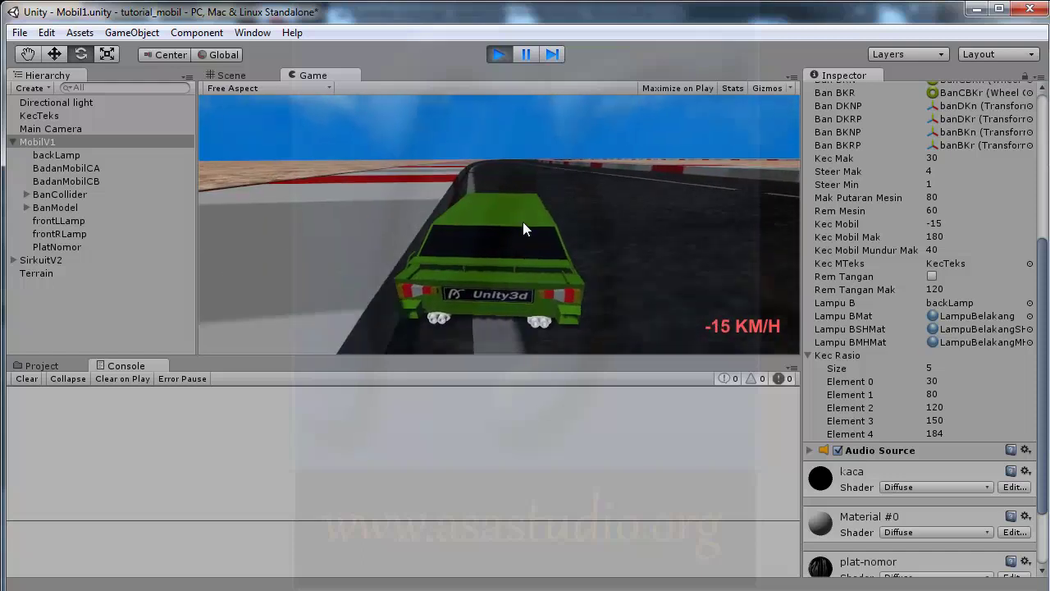
pyautogui.press('Up')
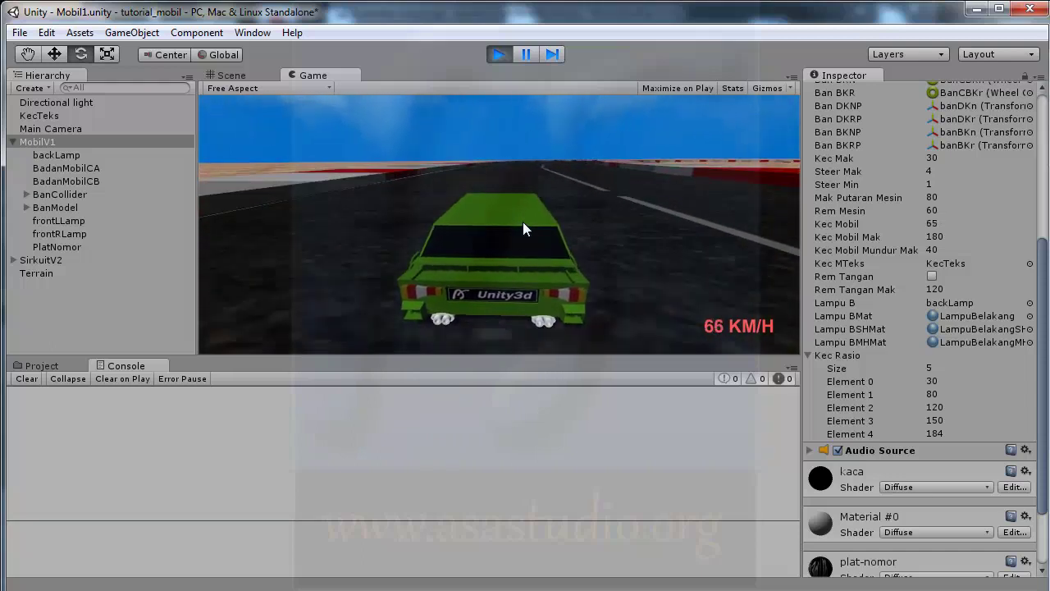
pyautogui.press('Right')
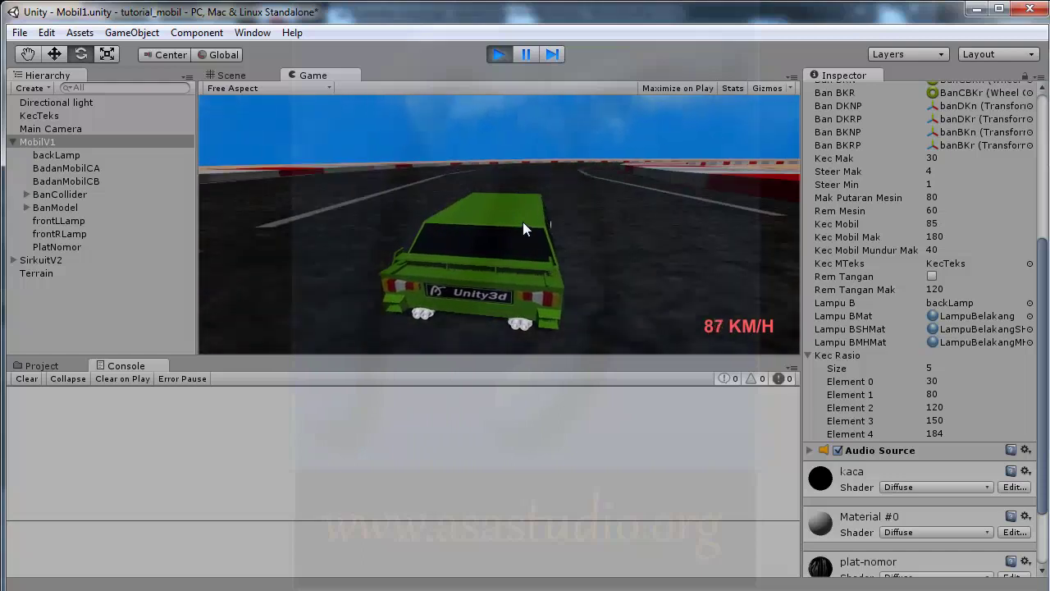
pyautogui.press('Left')
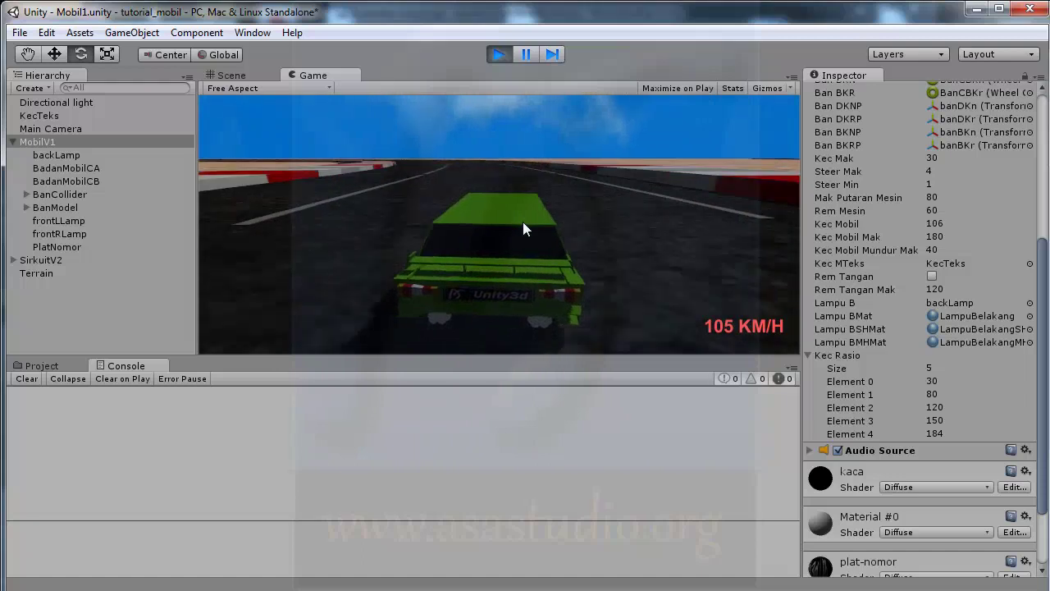
pyautogui.press('Right')
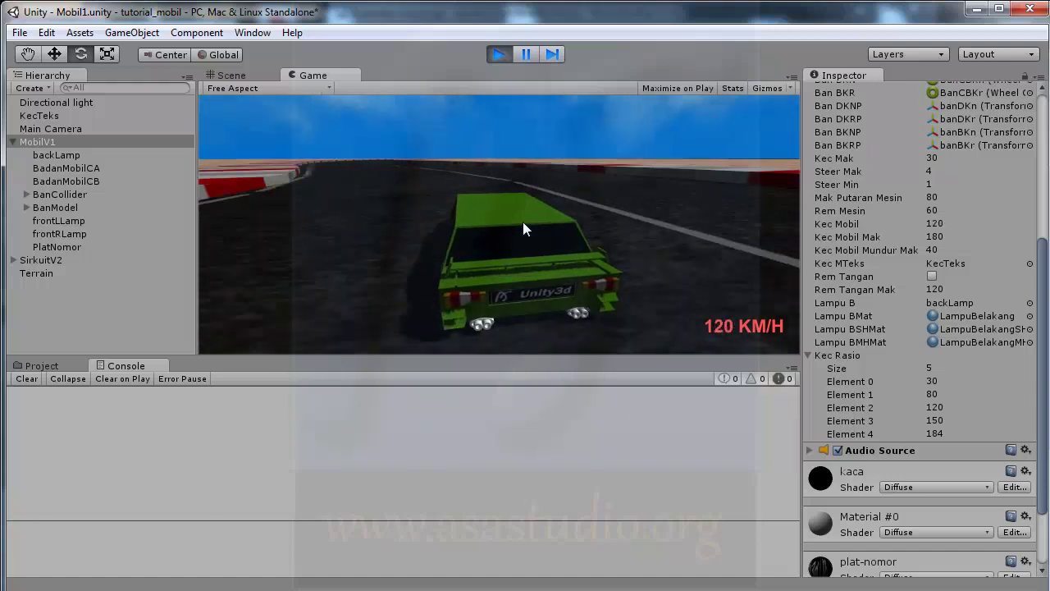